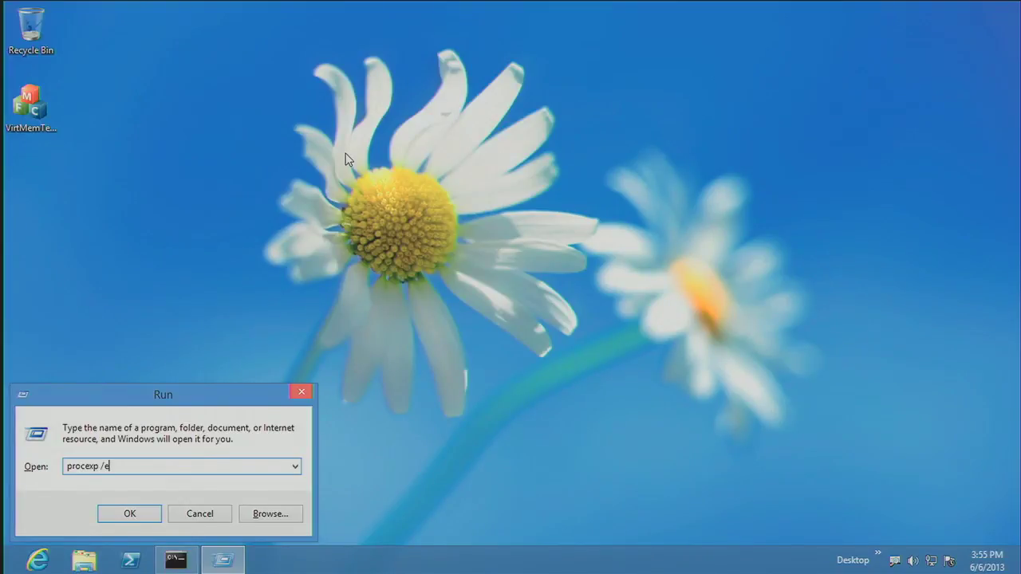
# - Launch Process Explorer elevated with the command procexp /e, allow the changes, and maximize its window
pyautogui.press('Return')
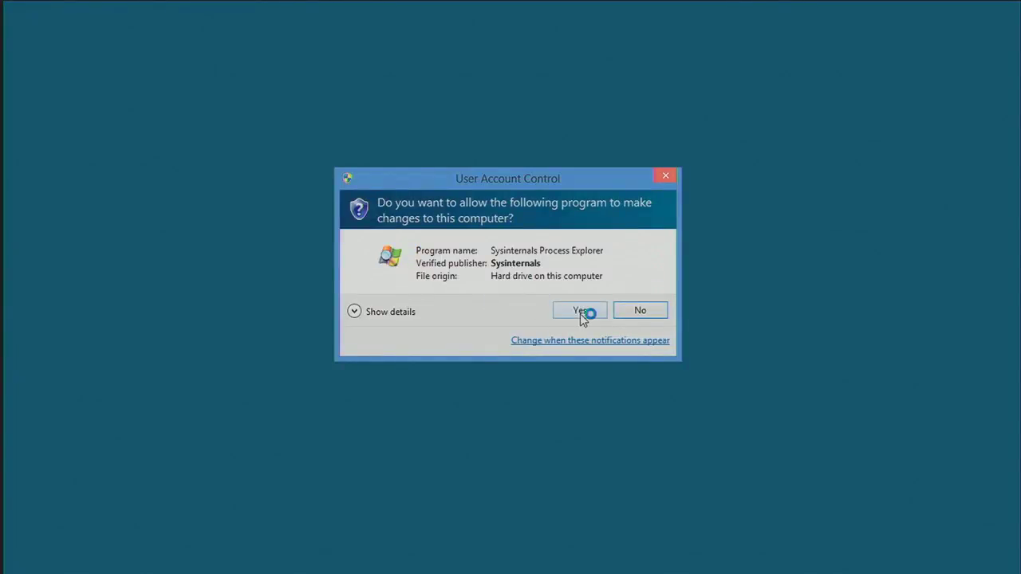
pyautogui.click(582, 311)
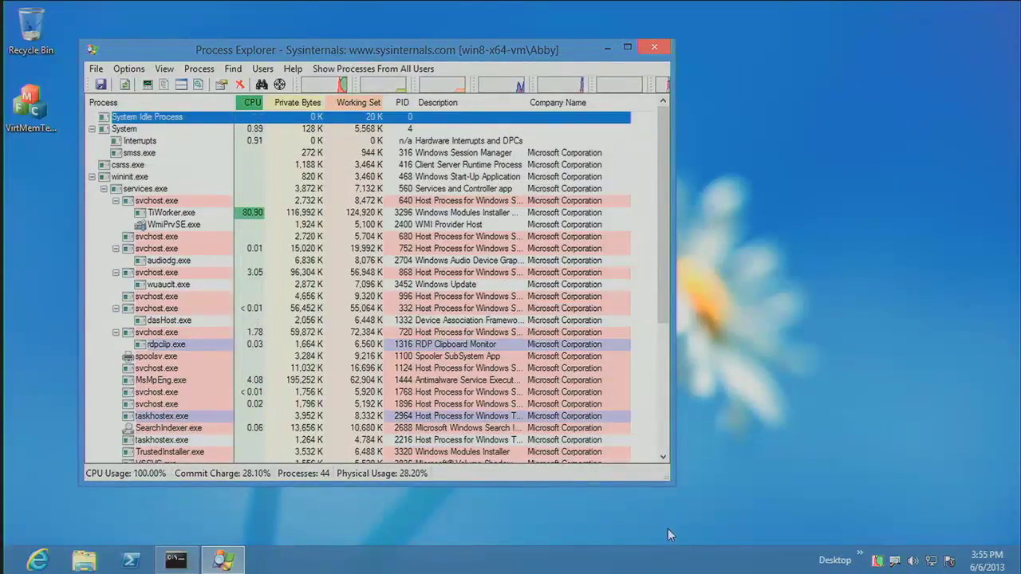
pyautogui.moveTo(670, 482); pyautogui.dragTo(672, 482)
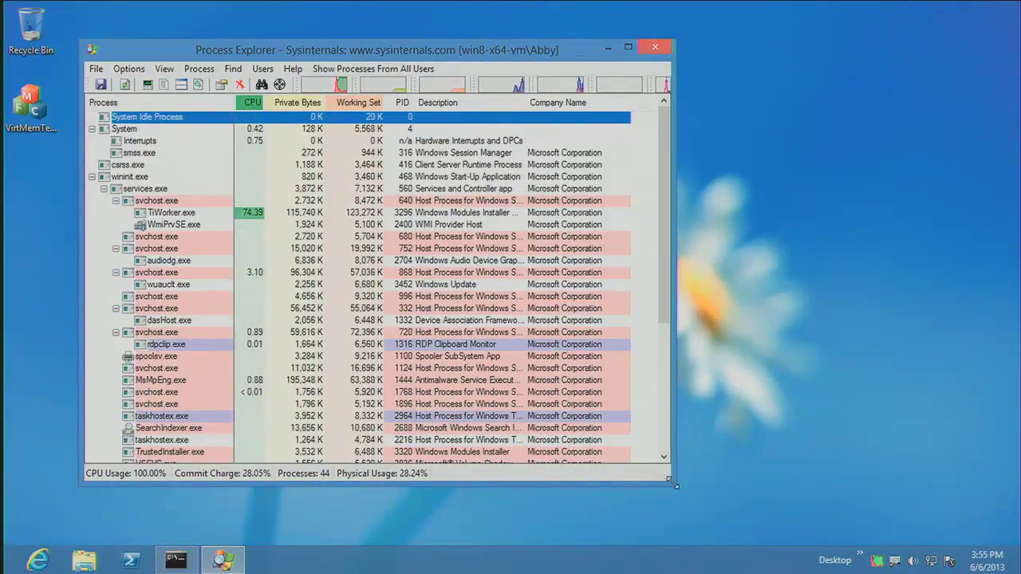
pyautogui.click(628, 47)
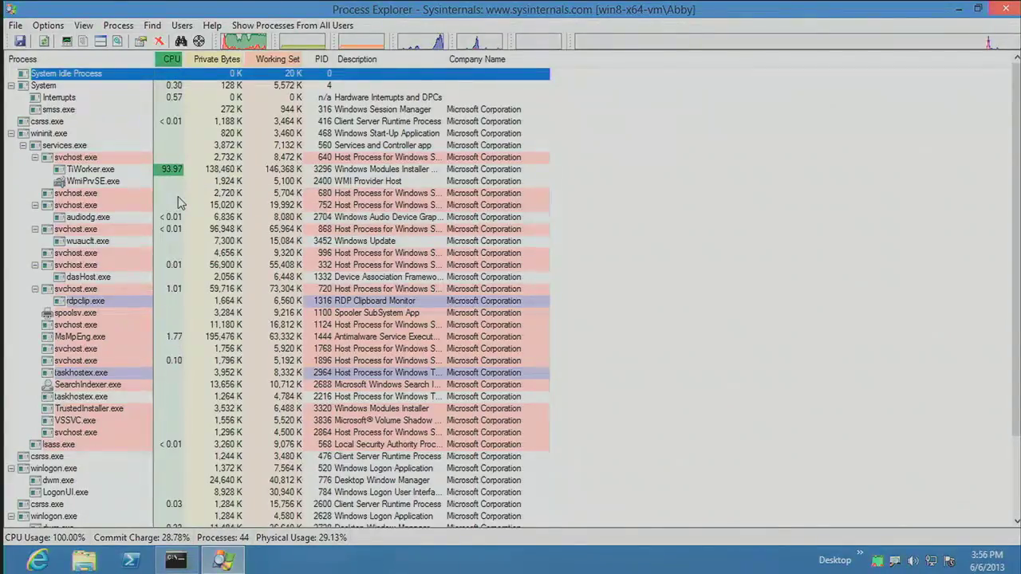
# - Open VirtMemTest64 and arrange Process Explorer on the left half of the desktop with VirtMemTest beside it
pyautogui.click(860, 558)
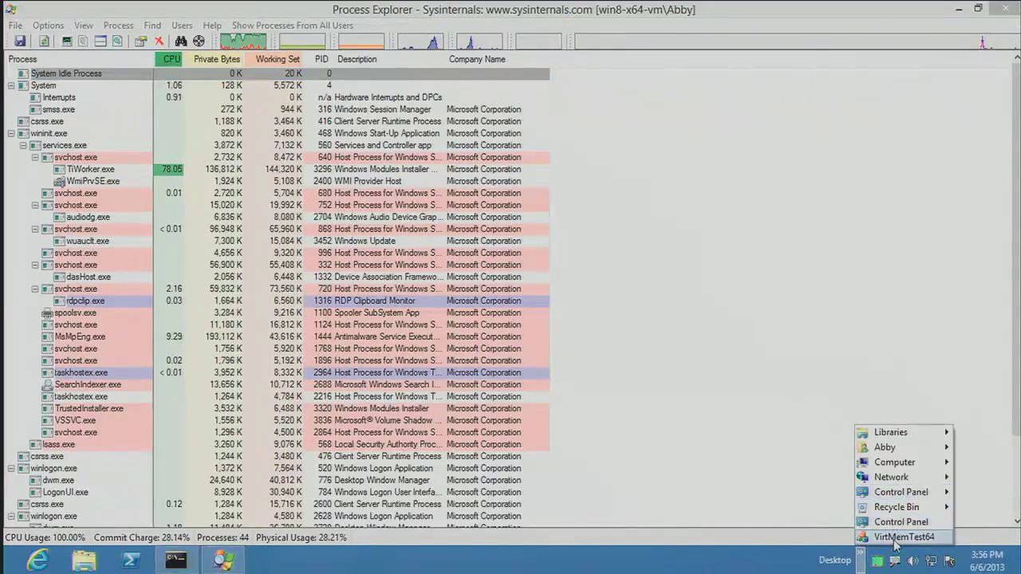
pyautogui.click(894, 538)
pyautogui.moveTo(560, 150); pyautogui.dragTo(815, 83)
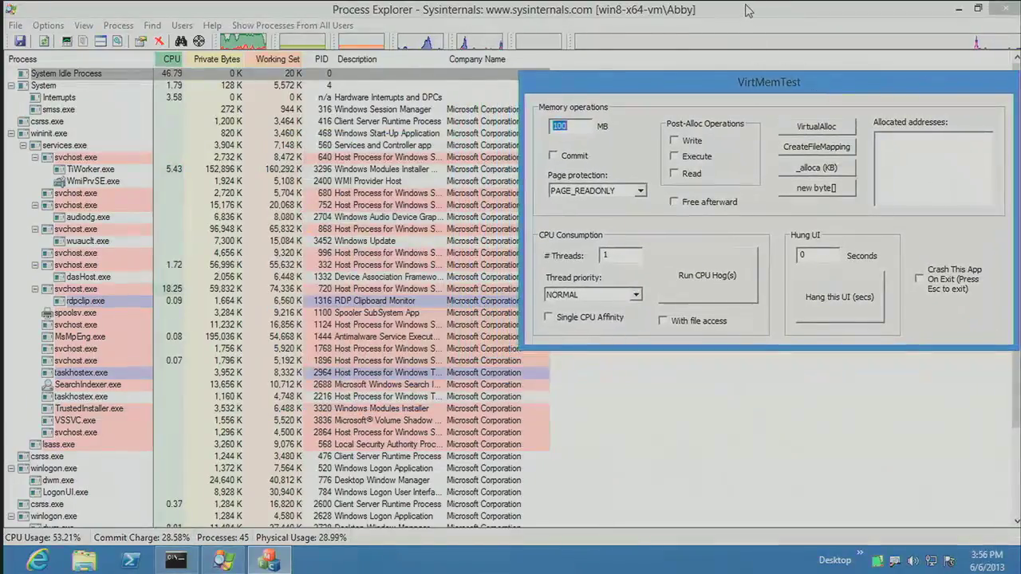
pyautogui.moveTo(748, 10); pyautogui.dragTo(2, 24)
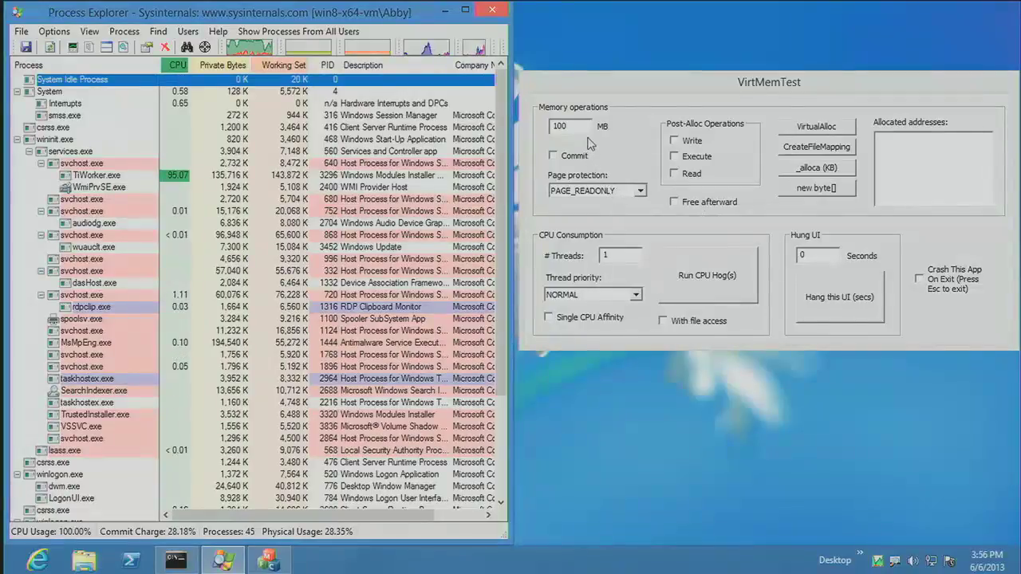
# - Allocate 5000 MB of committed memory with VirtualAlloc in VirtMemTest, with Free afterward enabled, and free it again
pyautogui.click(562, 137)
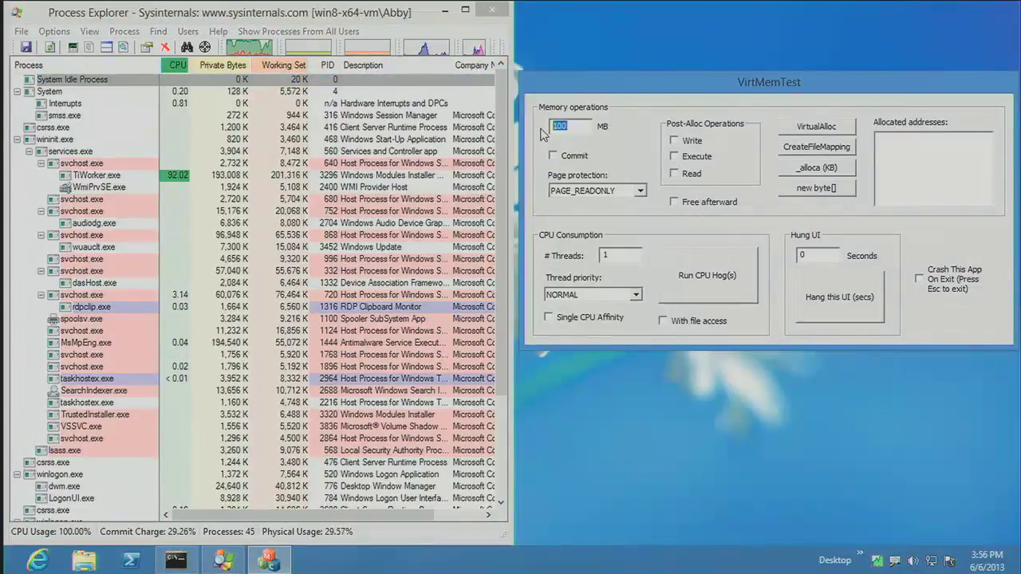
pyautogui.write('5000')
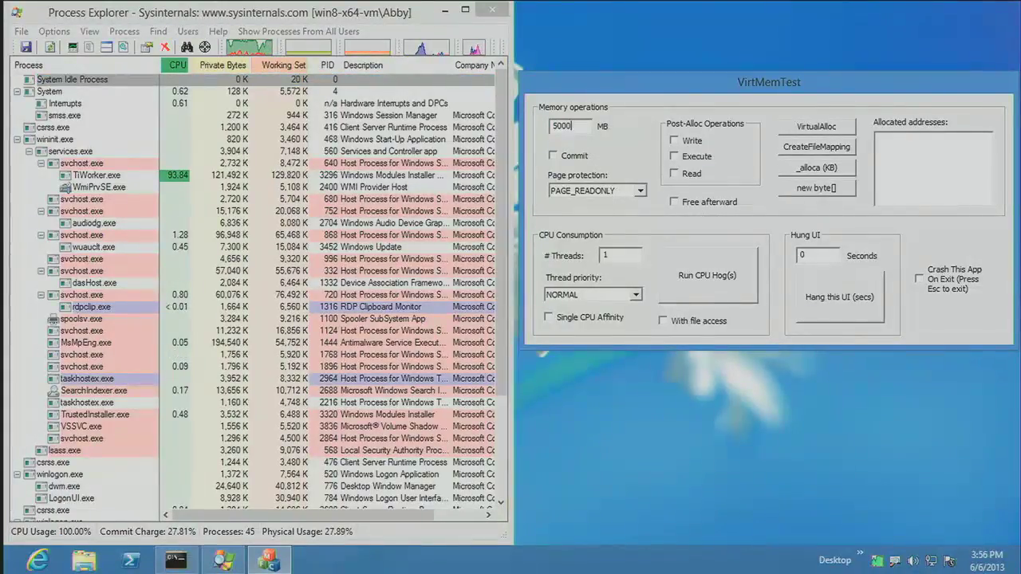
pyautogui.click(497, 372)
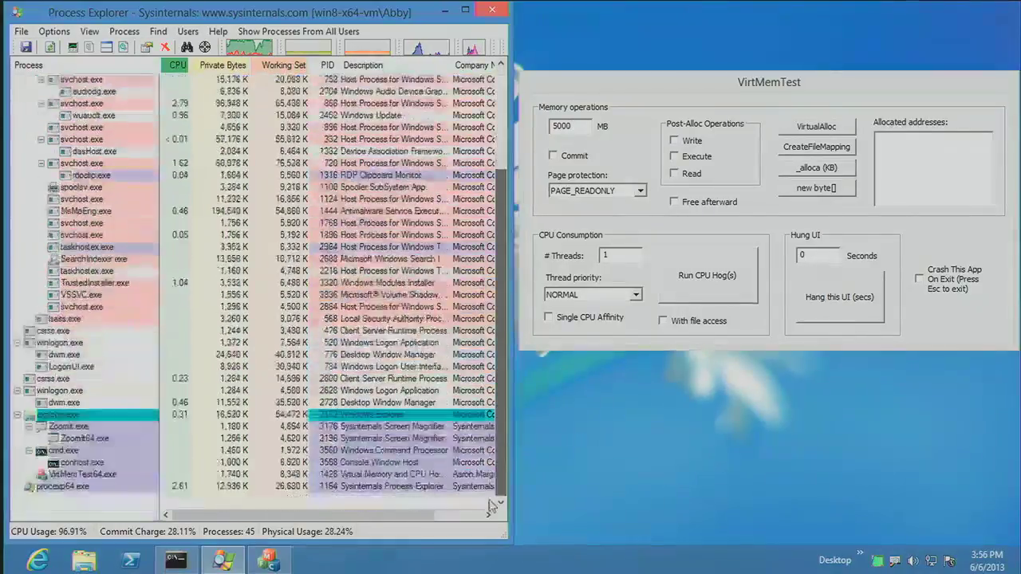
pyautogui.click(578, 157)
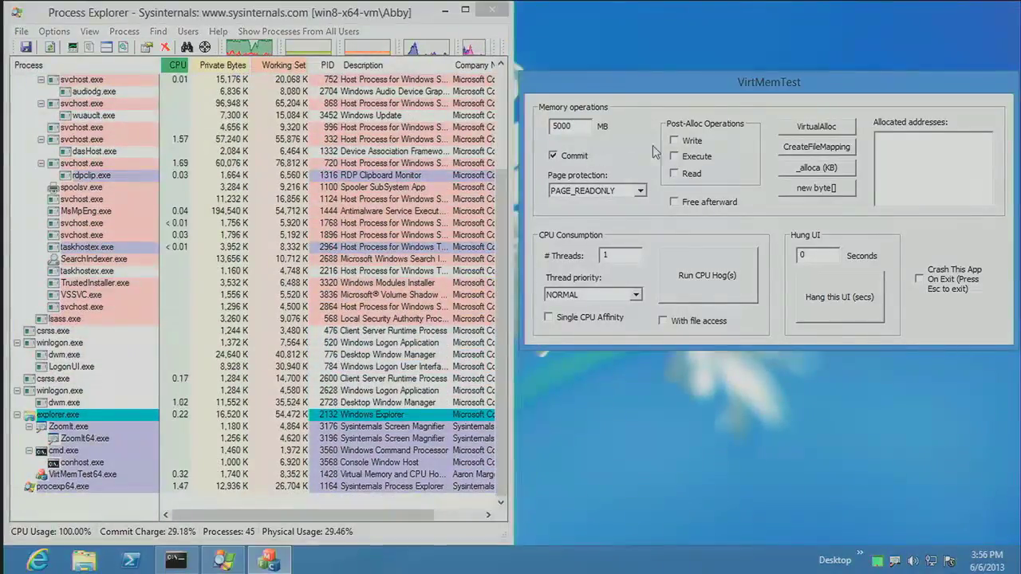
pyautogui.click(690, 206)
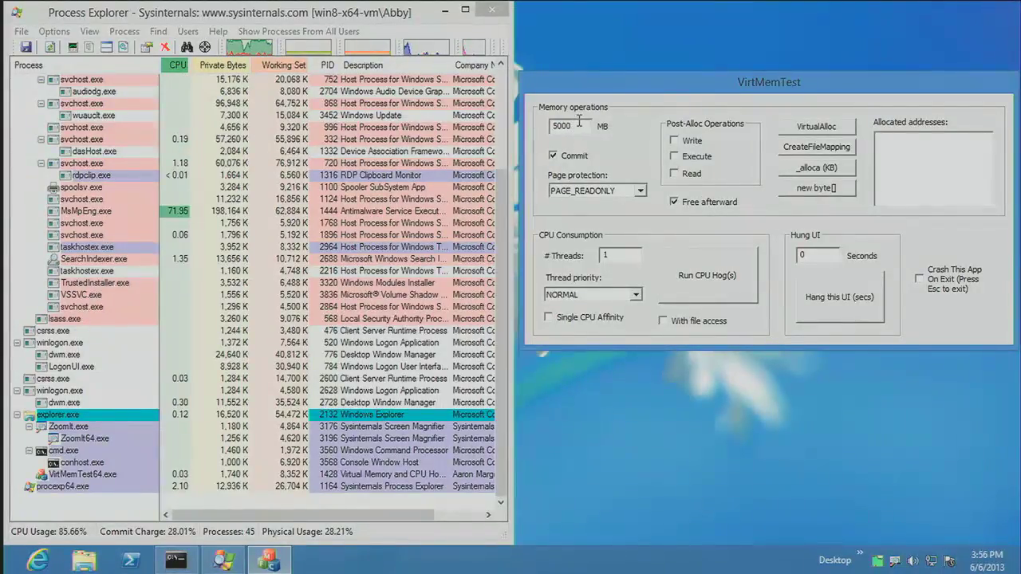
pyautogui.click(808, 128)
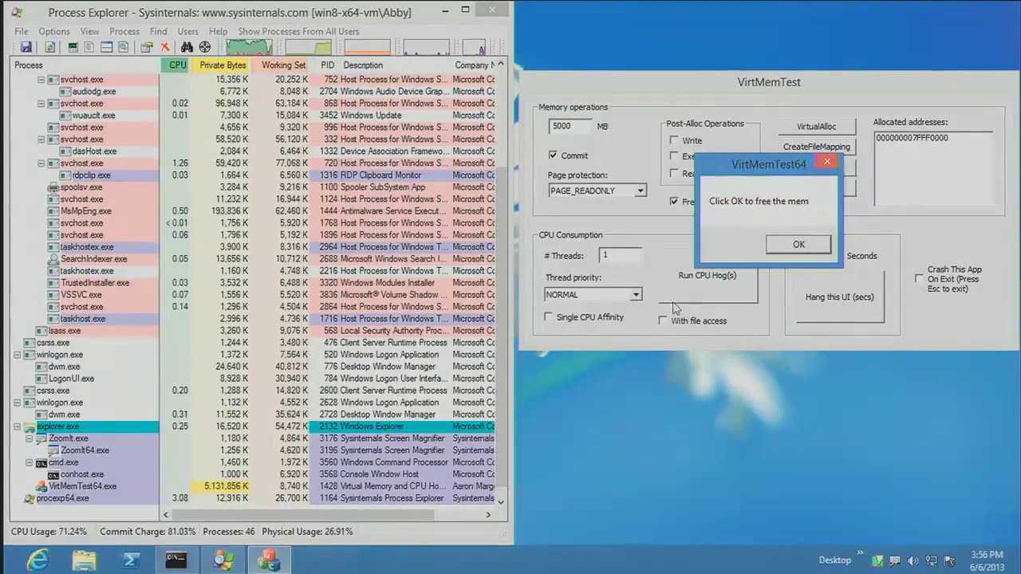
pyautogui.click(780, 246)
# - Enable the Read post-allocation operation, repeat the 5000 MB VirtualAlloc, and free the memory after viewing VirtMemTest64.exe in the process list
pyautogui.click(675, 173)
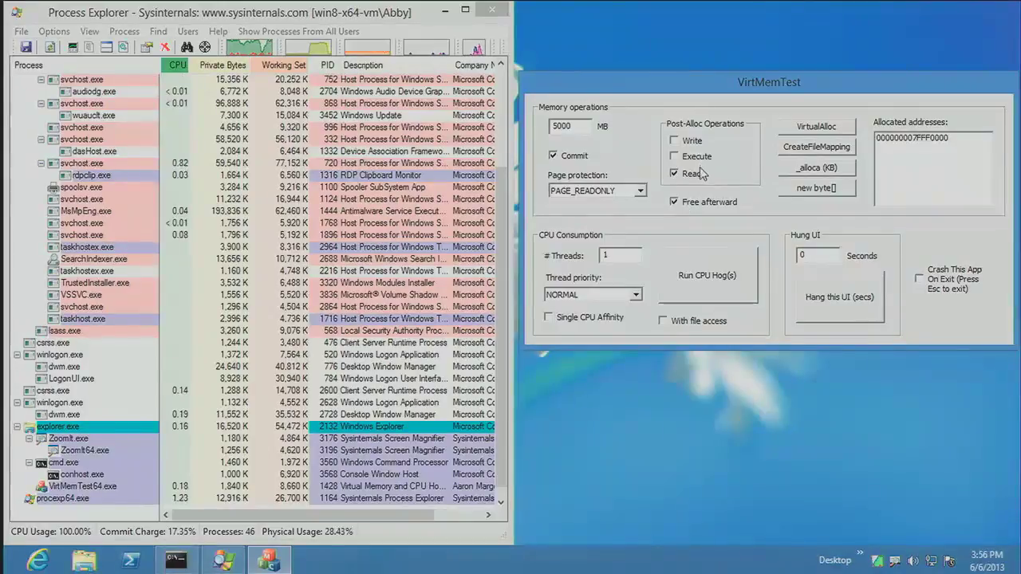
pyautogui.click(825, 132)
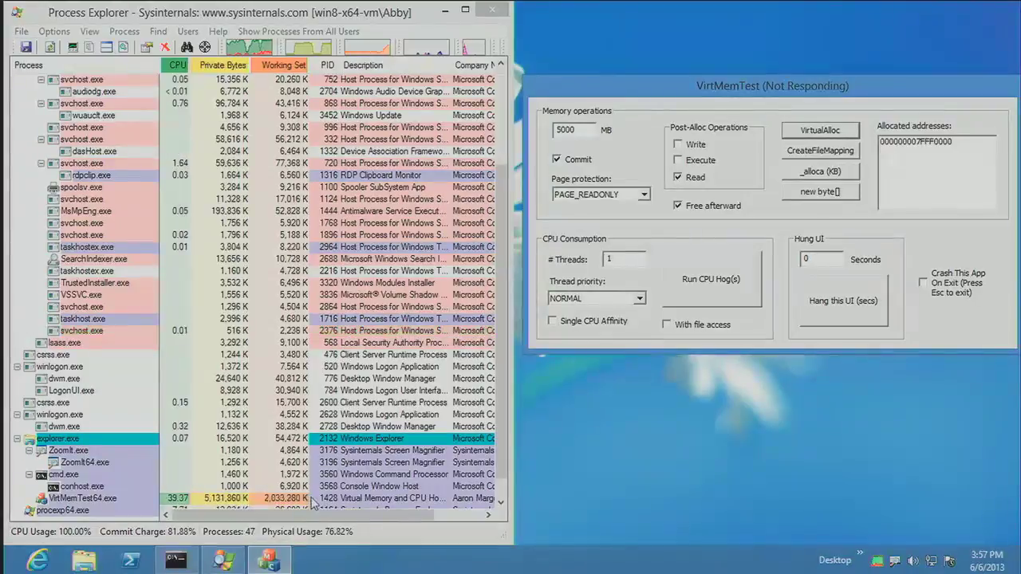
pyautogui.click(504, 493)
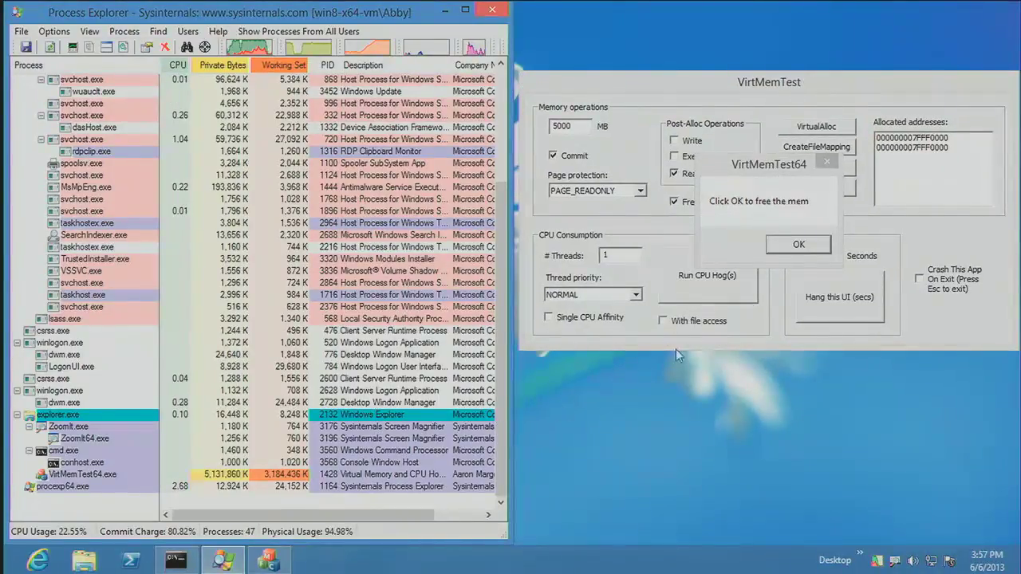
pyautogui.click(804, 238)
pyautogui.press('Return')
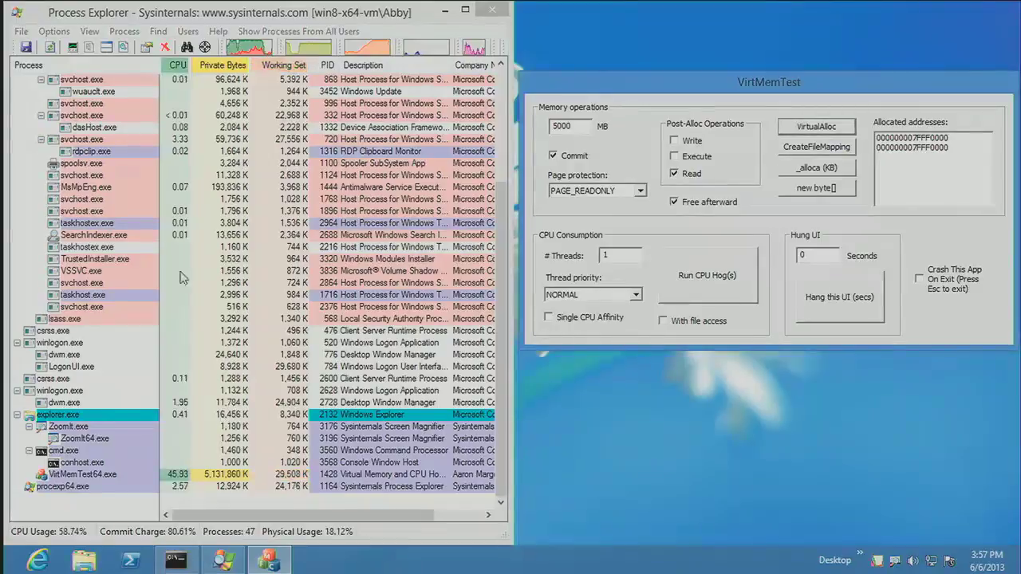
# - Hide the column heatmaps in Process Explorer and show them again
pyautogui.click(89, 31)
pyautogui.click(89, 32)
pyautogui.click(89, 32)
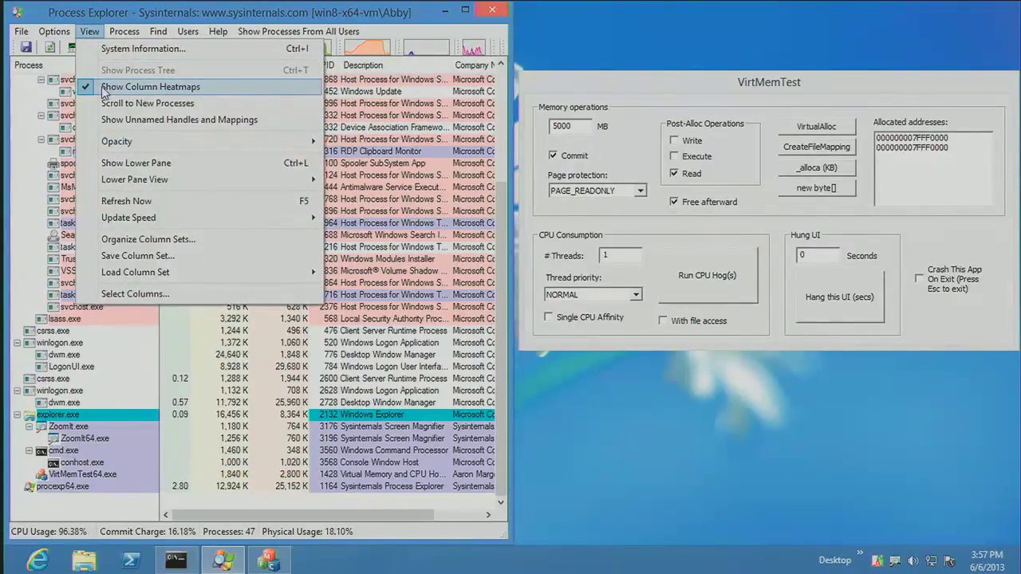
pyautogui.click(102, 90)
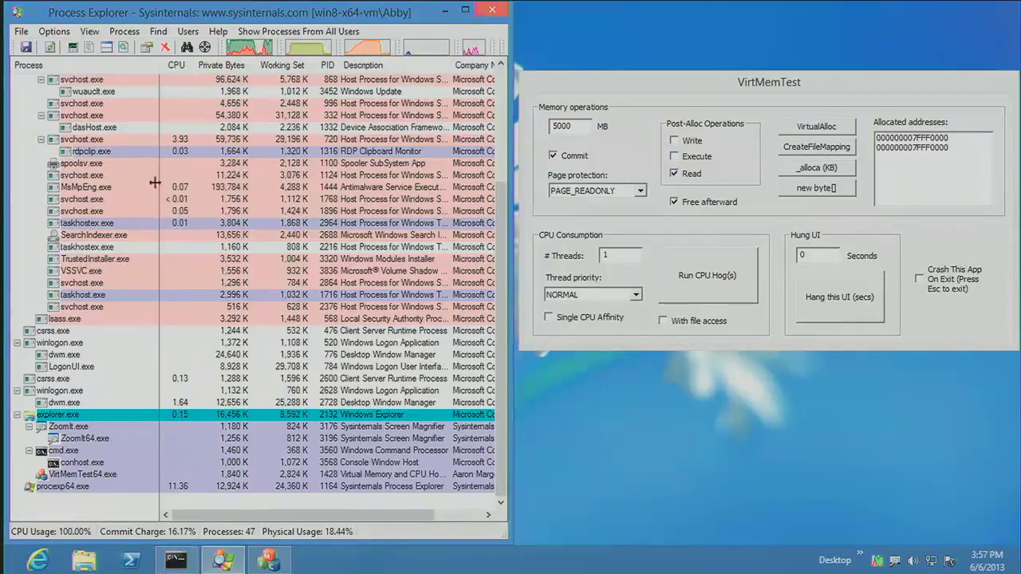
pyautogui.click(90, 32)
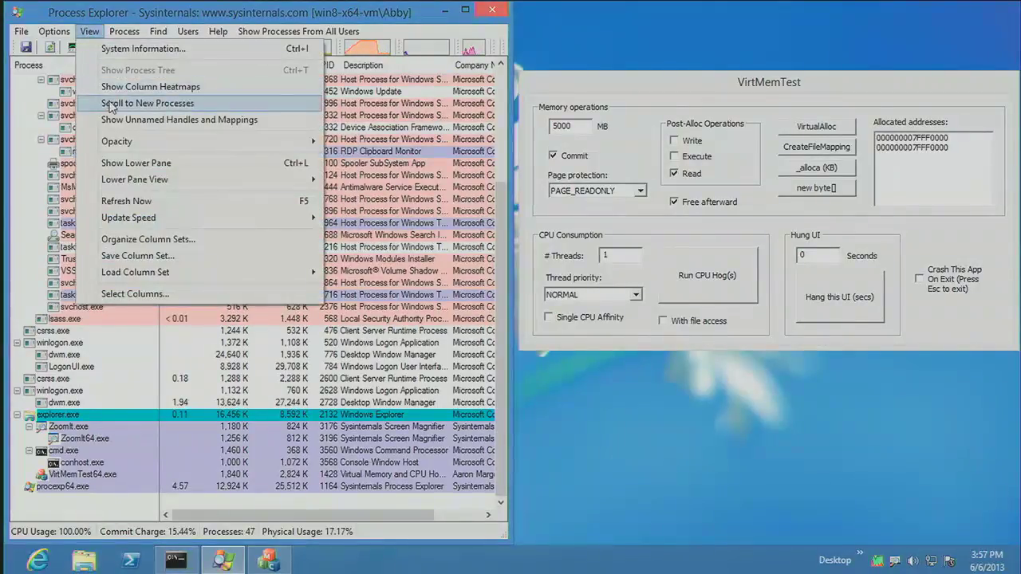
pyautogui.click(116, 86)
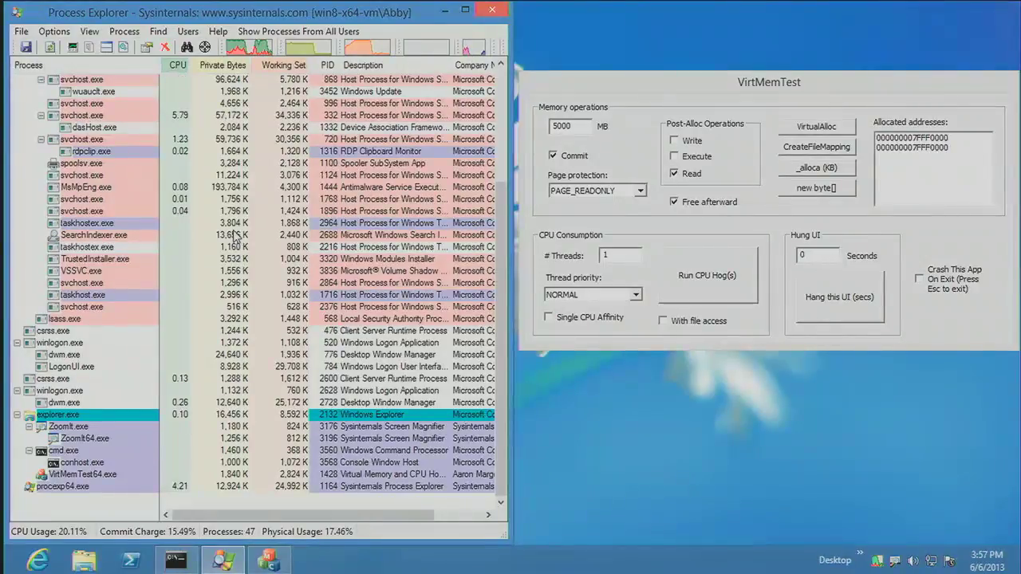
# - Go to the start of the process list, launch the Camera app from the Start screen, and return to the desktop
pyautogui.moveTo(129, 418)
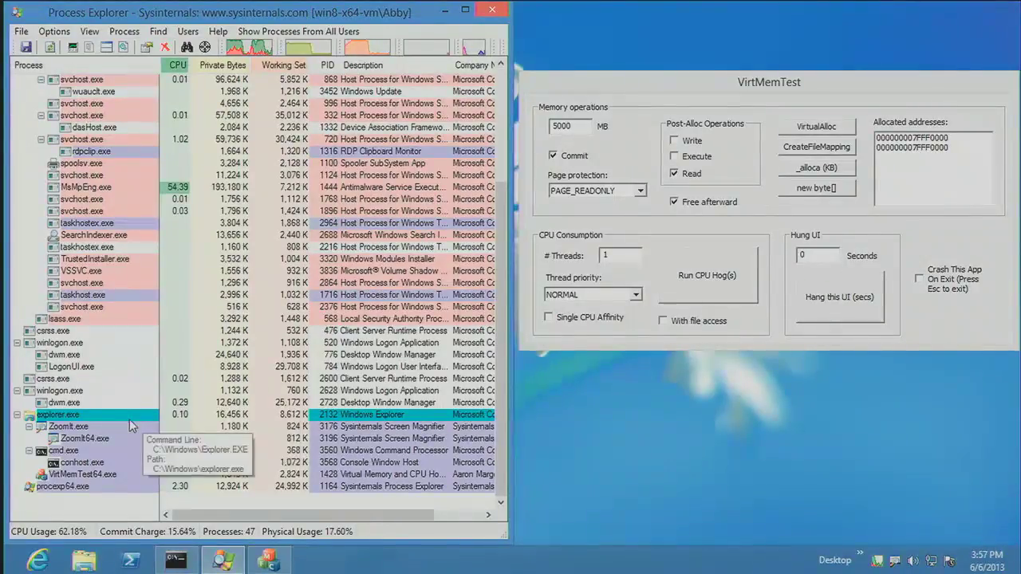
pyautogui.scroll(1, 137, 433)
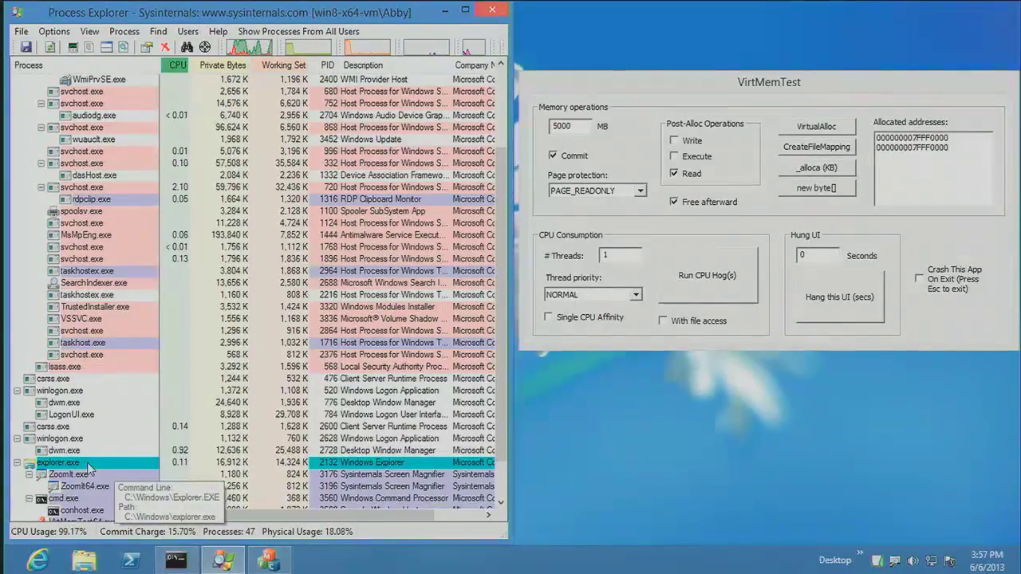
pyautogui.press('Home')
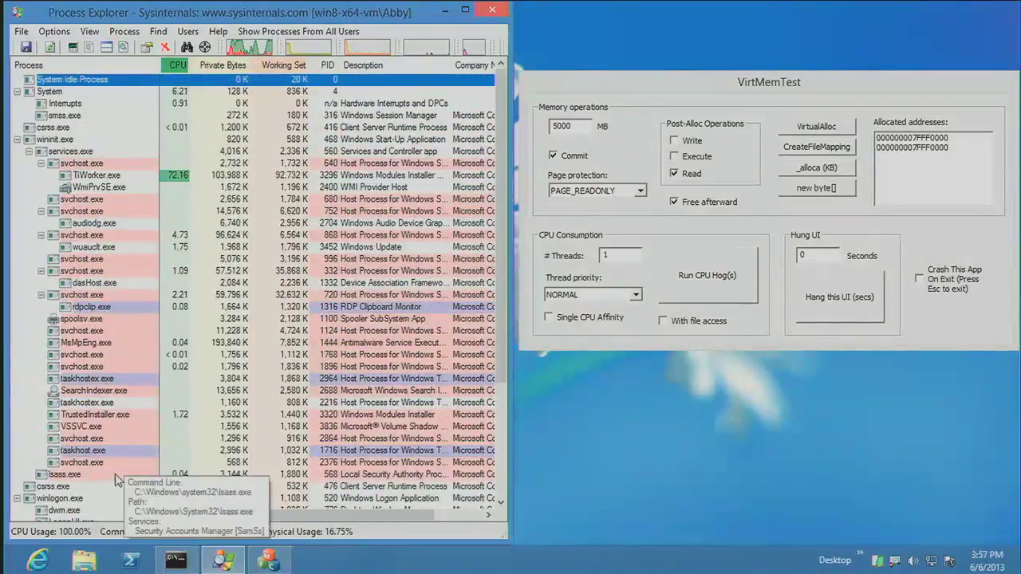
pyautogui.press('super')
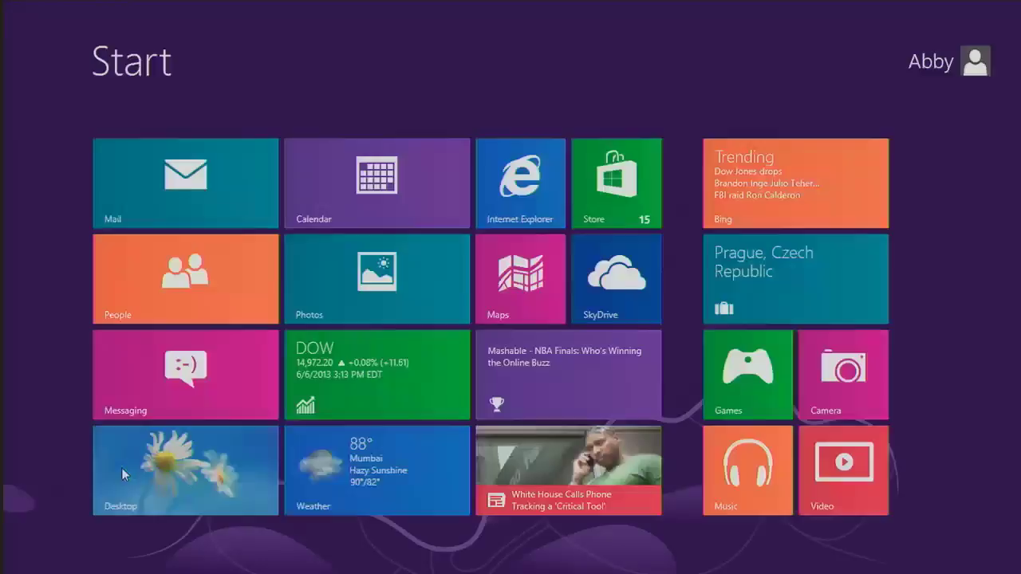
pyautogui.click(854, 385)
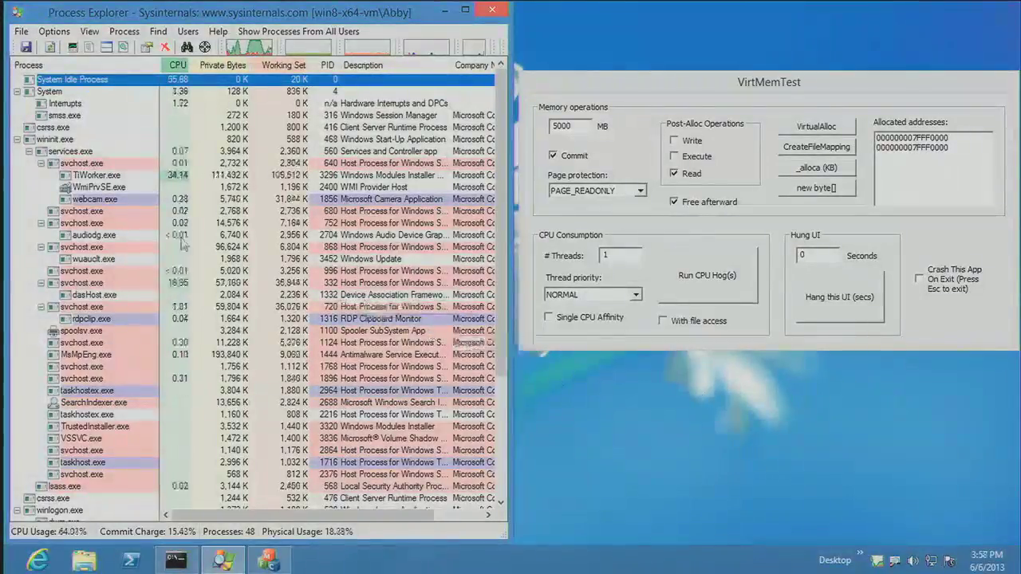
# - Widen the CPU column so the state of webcam.exe is readable, and move the selection to WmiPrvSE.exe
pyautogui.moveTo(138, 204)
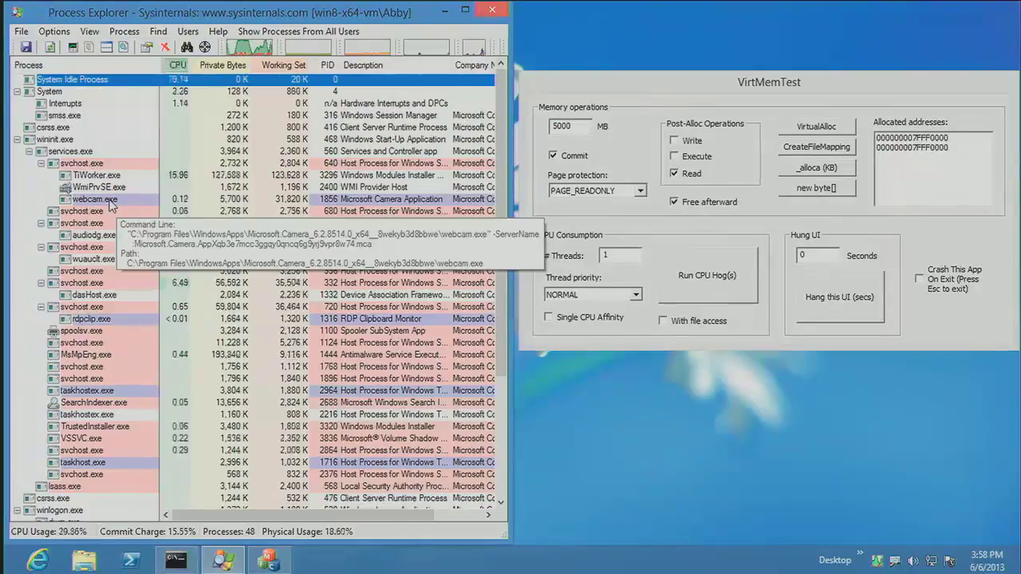
pyautogui.click(110, 202)
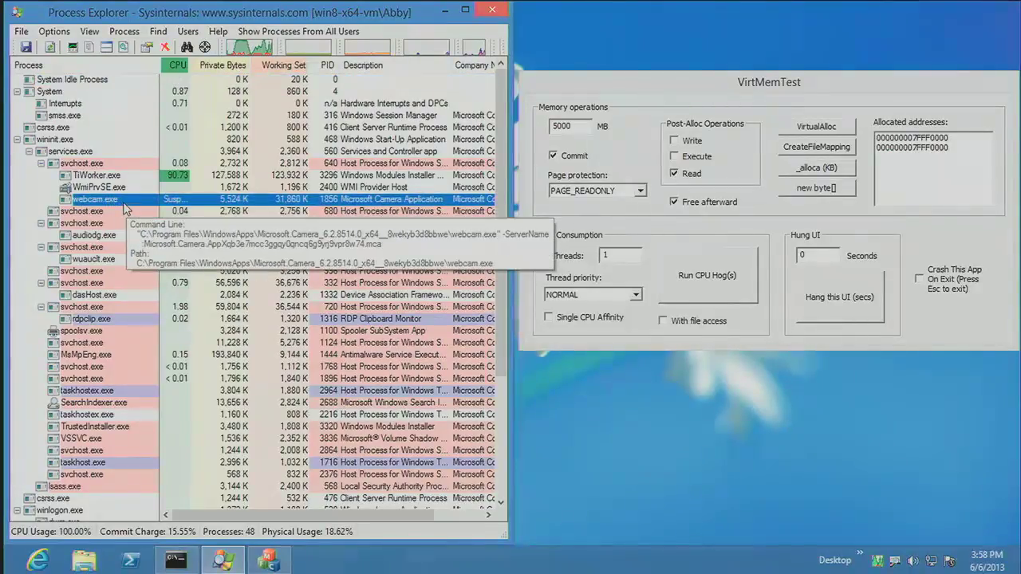
pyautogui.moveTo(189, 66); pyautogui.dragTo(221, 66)
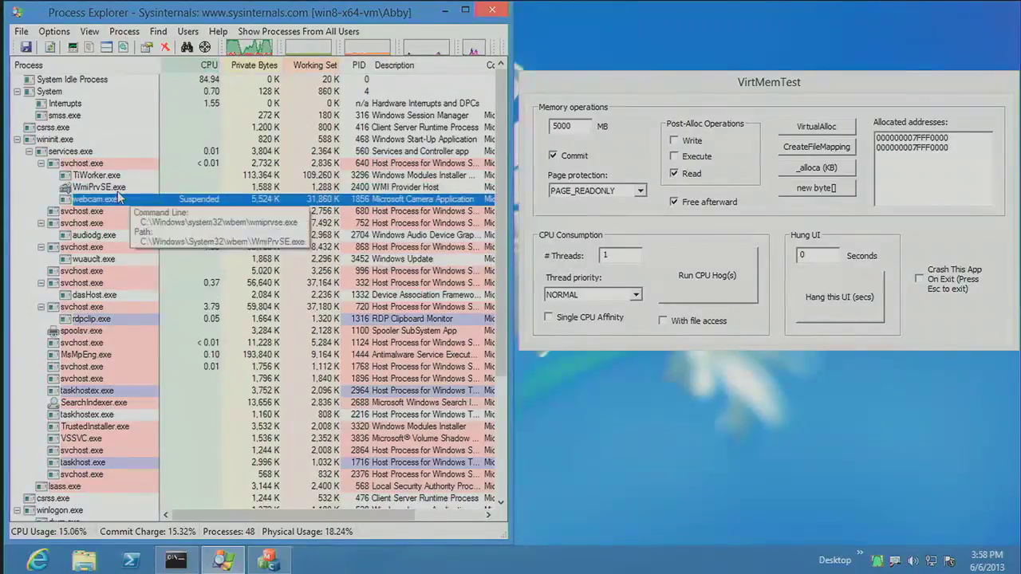
pyautogui.press('Up')
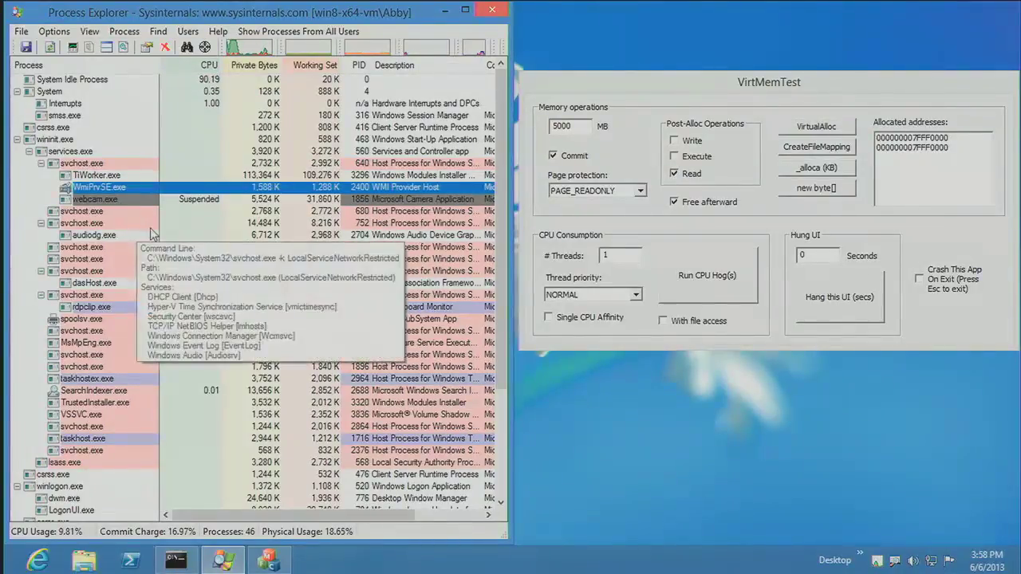
# - Examine the process tree down to explorer.exe, showing the Start screen briefly and returning to the desktop
pyautogui.moveTo(147, 222)
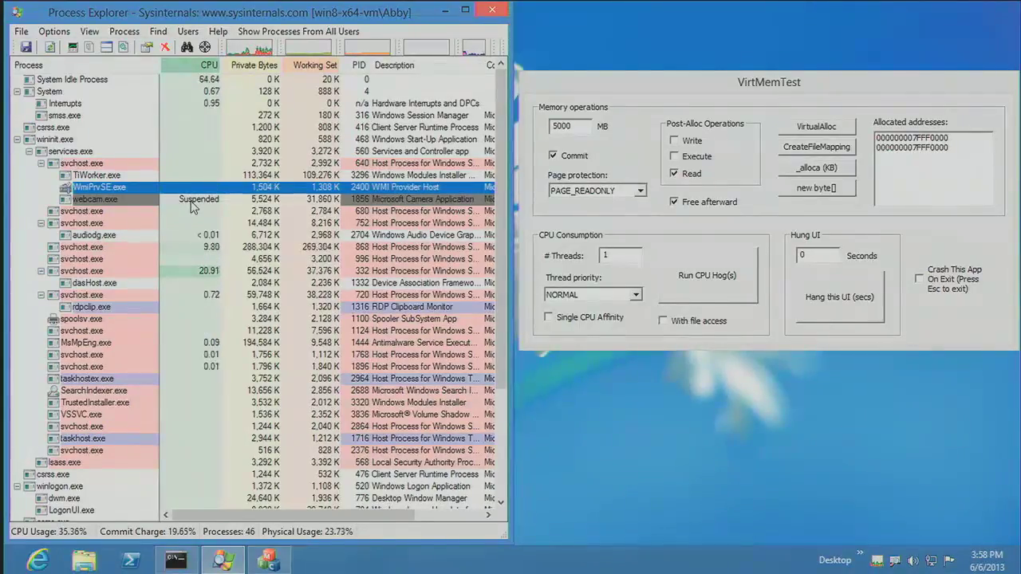
pyautogui.scroll(-4, 287, 292)
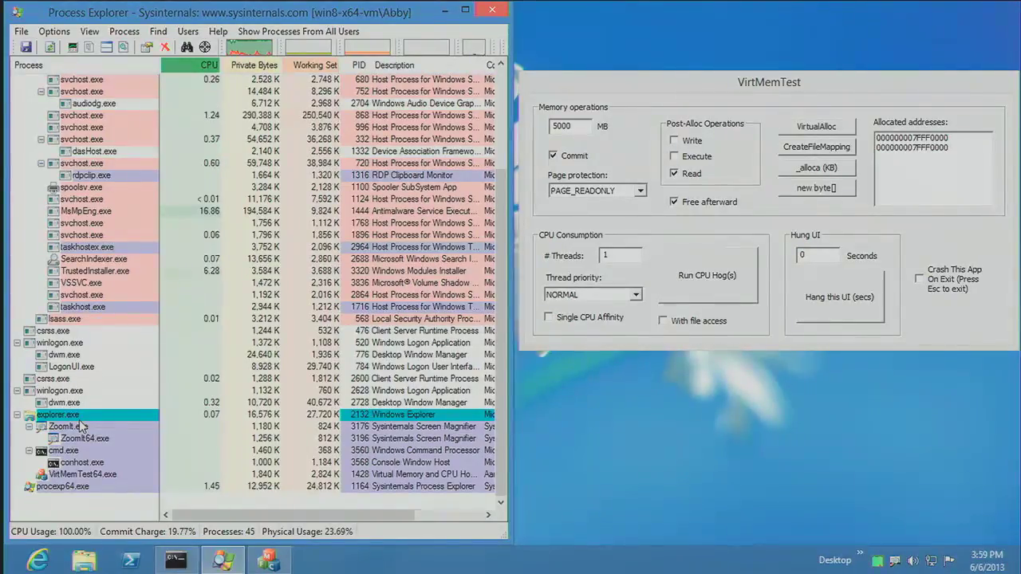
pyautogui.press('super')
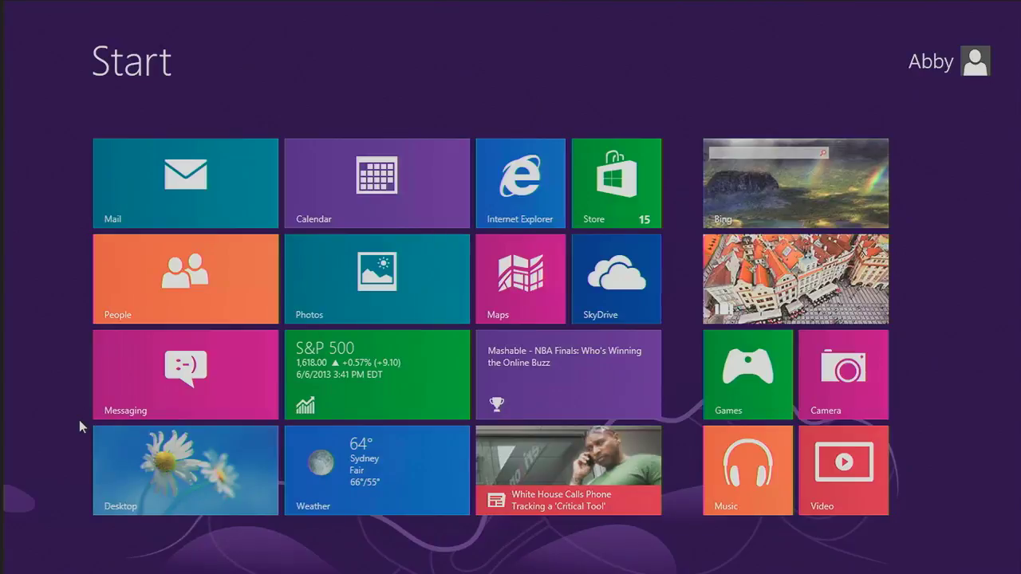
pyautogui.press('super')
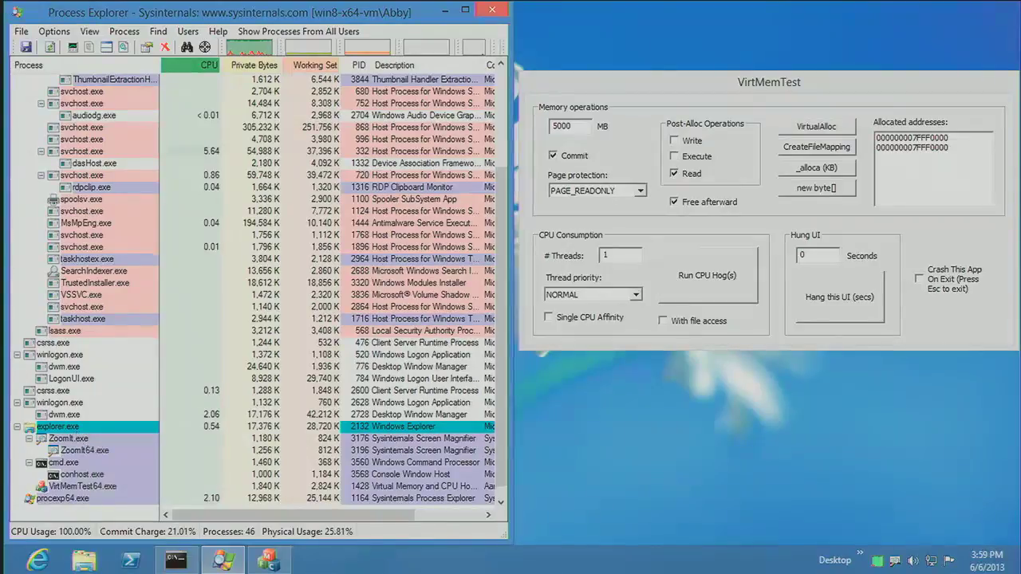
# - Review the dump options and online search for taskhost.exe, and show the available process actions for explorer.exe
pyautogui.rightClick(84, 319)
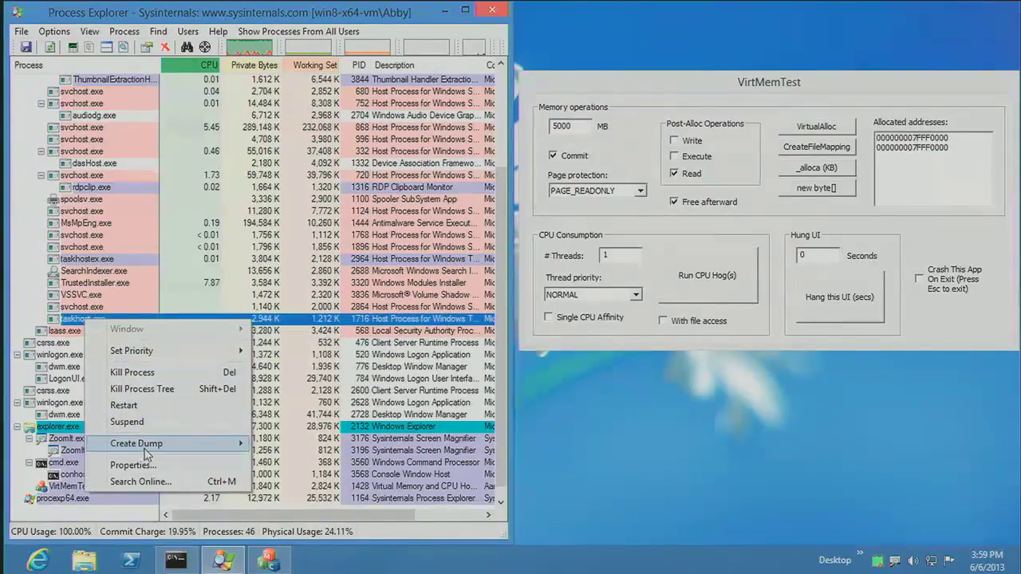
pyautogui.moveTo(148, 450)
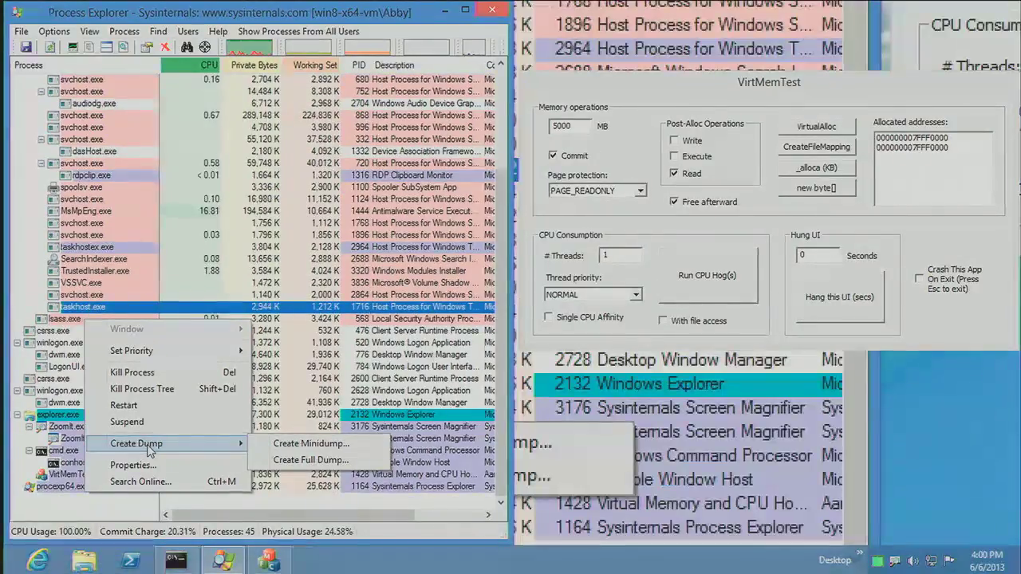
pyautogui.click(147, 482)
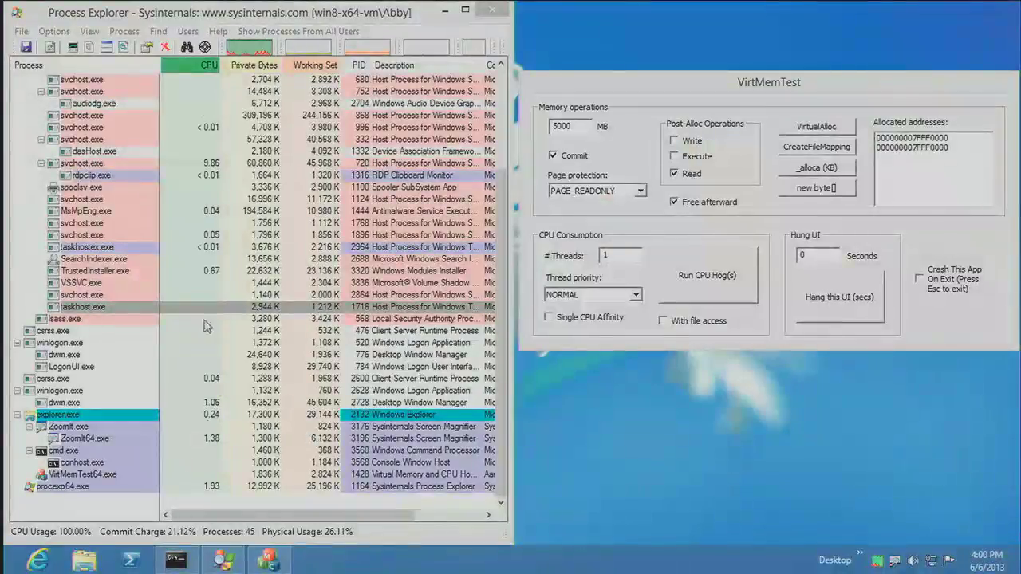
pyautogui.rightClick(64, 416)
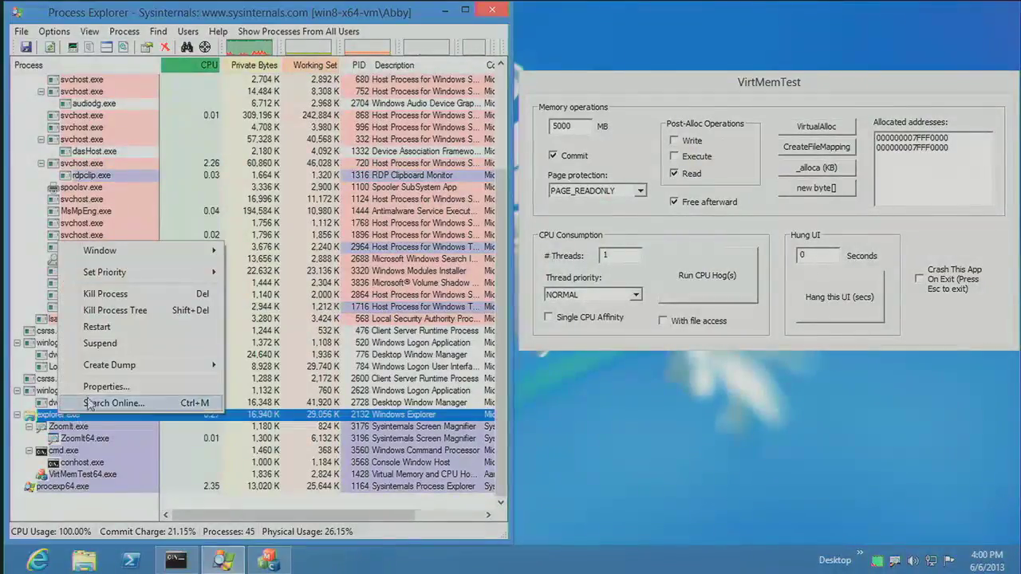
pyautogui.moveTo(115, 373)
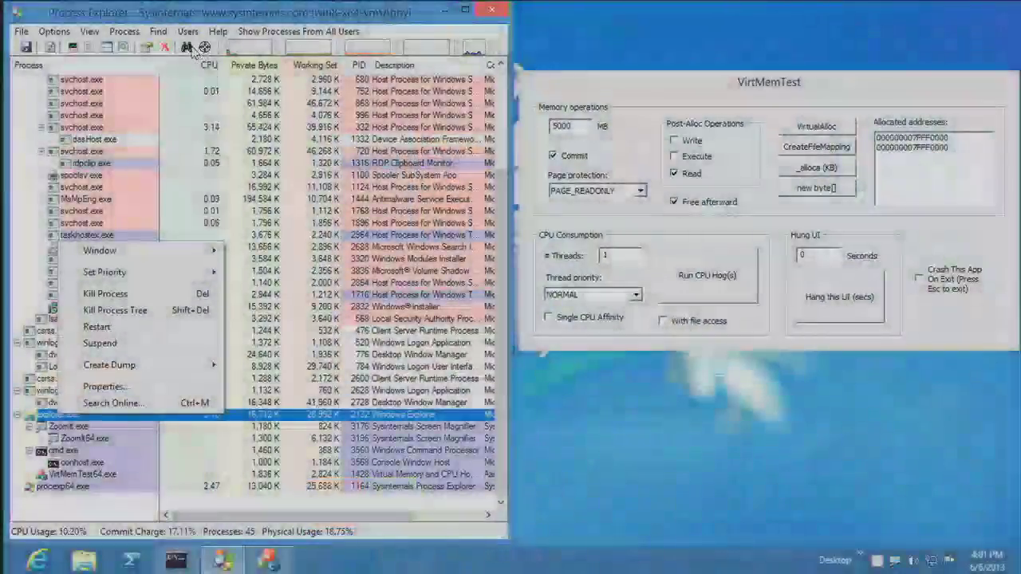
# - Open the handle and DLL search, switch to Command Prompt, and change to the user's profile folder under C:\Users
pyautogui.click(186, 47)
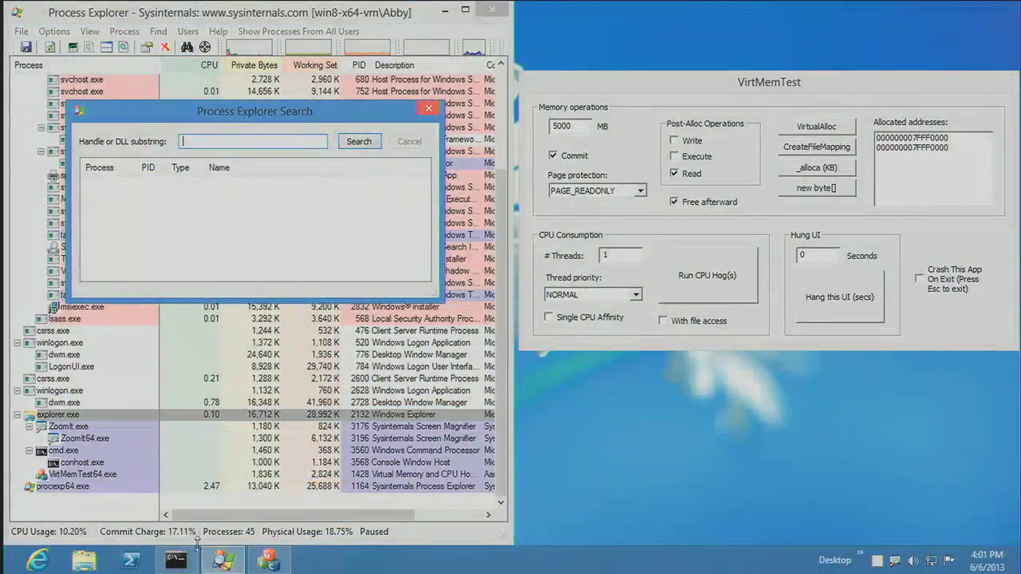
pyautogui.click(175, 561)
pyautogui.write('cd \\')
pyautogui.press('Return')
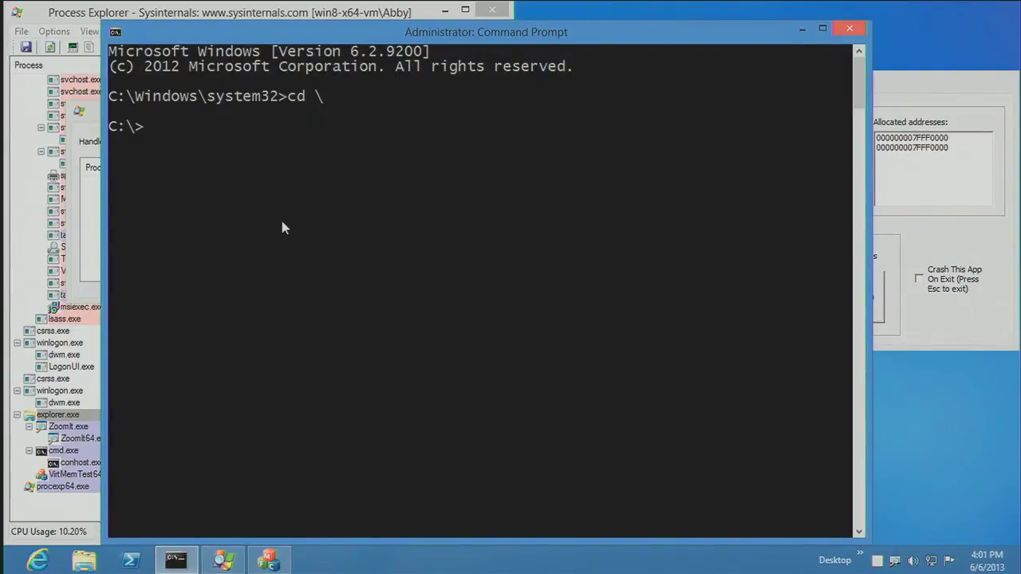
pyautogui.write('cd u')
pyautogui.press('Tab')
pyautogui.write('\\a')
pyautogui.press('Tab')
pyautogui.press('Return')
# - Create a folder named testdir in the user's profile folder and make it the current directory
pyautogui.write('cd')
pyautogui.press('BackSpace')
pyautogui.press('BackSpace')
pyautogui.write('md testfil')
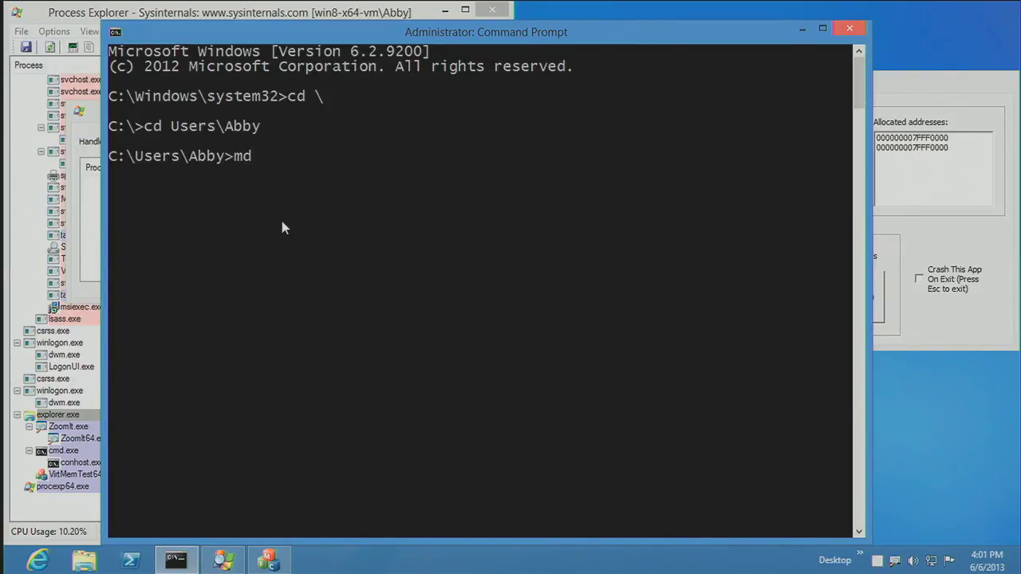
pyautogui.press('BackSpace')
pyautogui.press('BackSpace')
pyautogui.press('BackSpace')
pyautogui.write('dir')
pyautogui.press('Return')
pyautogui.write('cd t')
pyautogui.press('Tab')
pyautogui.press('Tab')
pyautogui.press('Return')
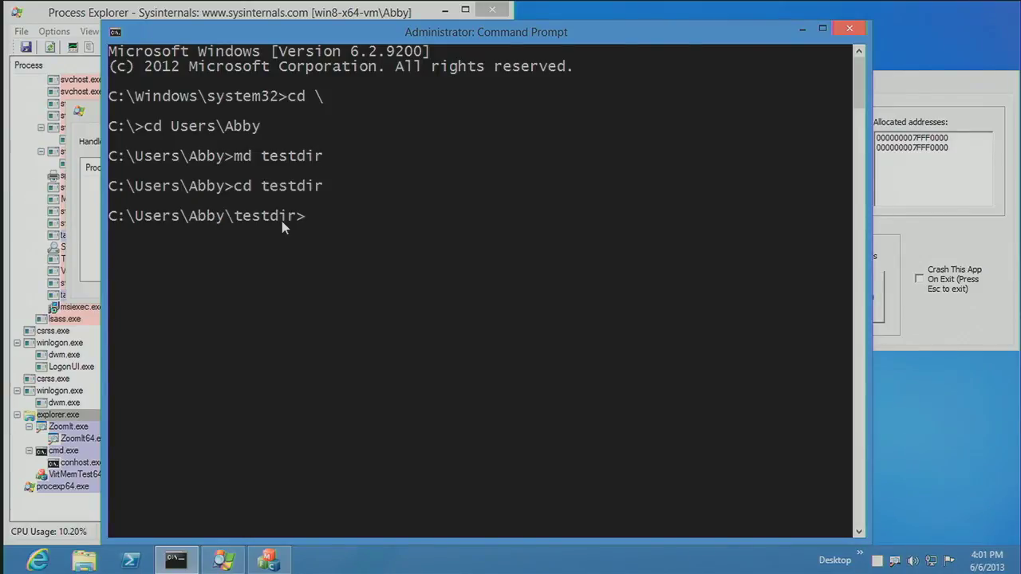
# - Switch back to Process Explorer and search the open handles and DLLs for "testdir"
pyautogui.click(91, 132)
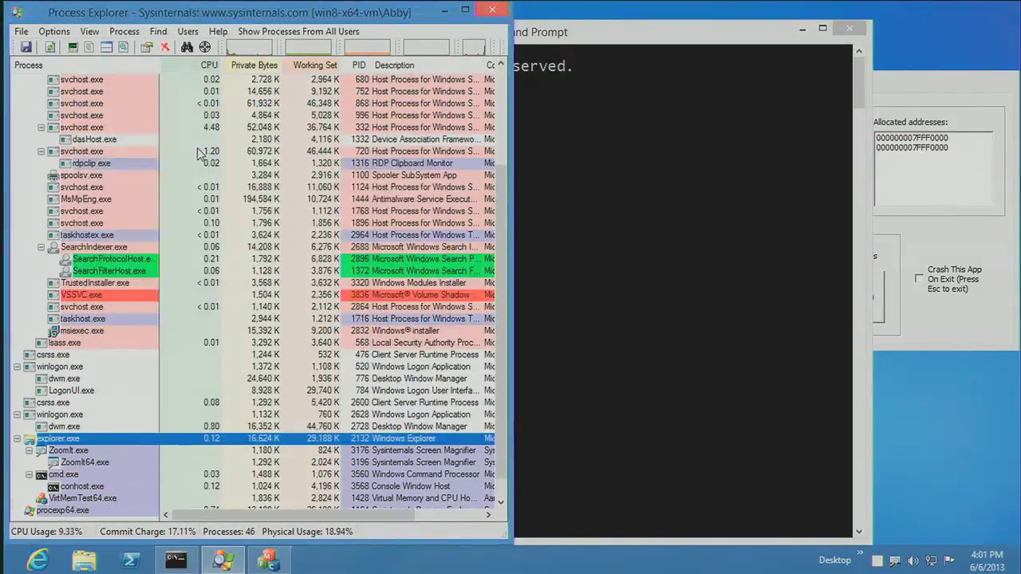
pyautogui.write('testdir')
pyautogui.press('Return')
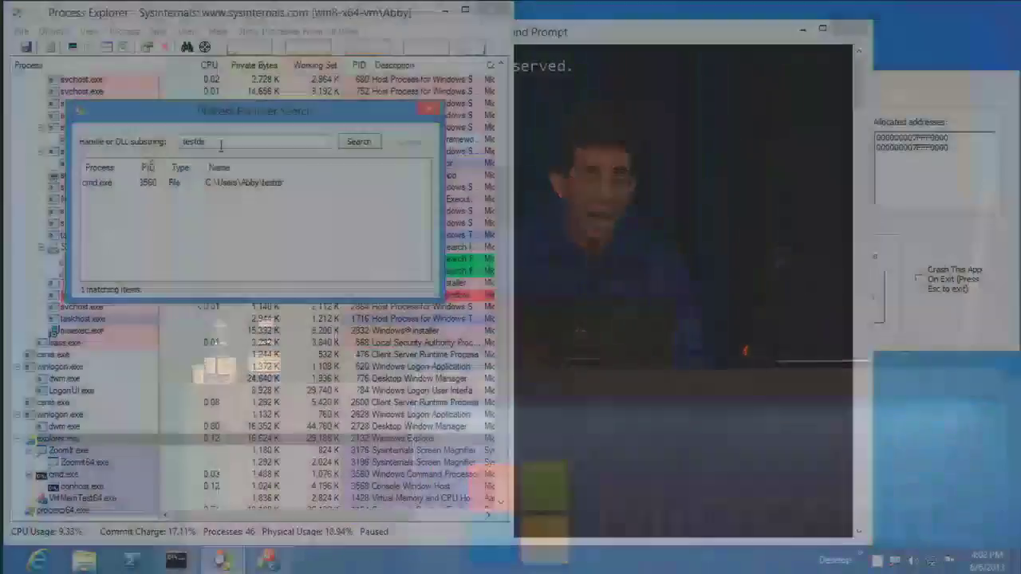
# - Search handles and DLLs for the user's account name, and enlarge the results window with the Name column fitted to its contents
pyautogui.write('abby')
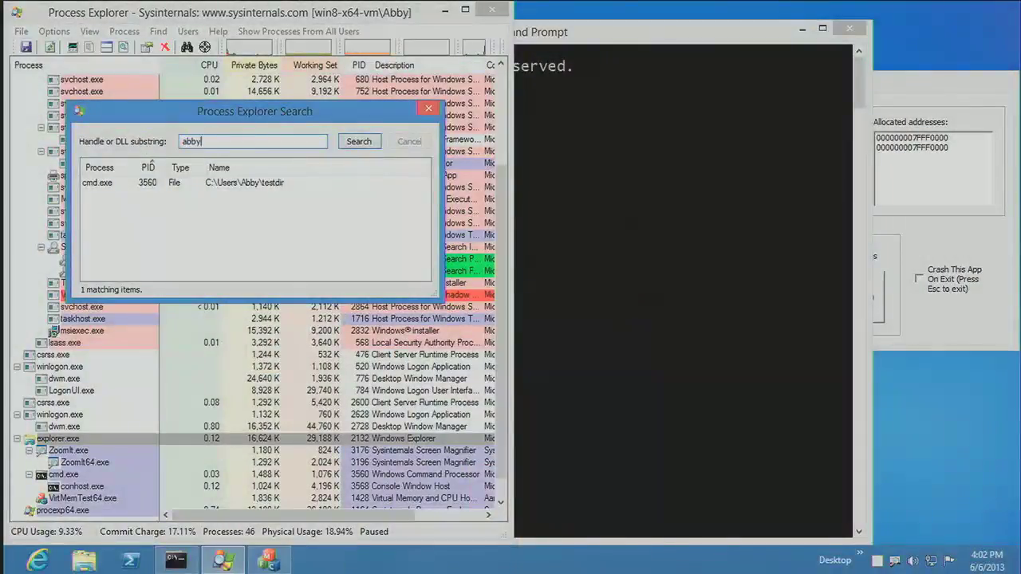
pyautogui.click(360, 143)
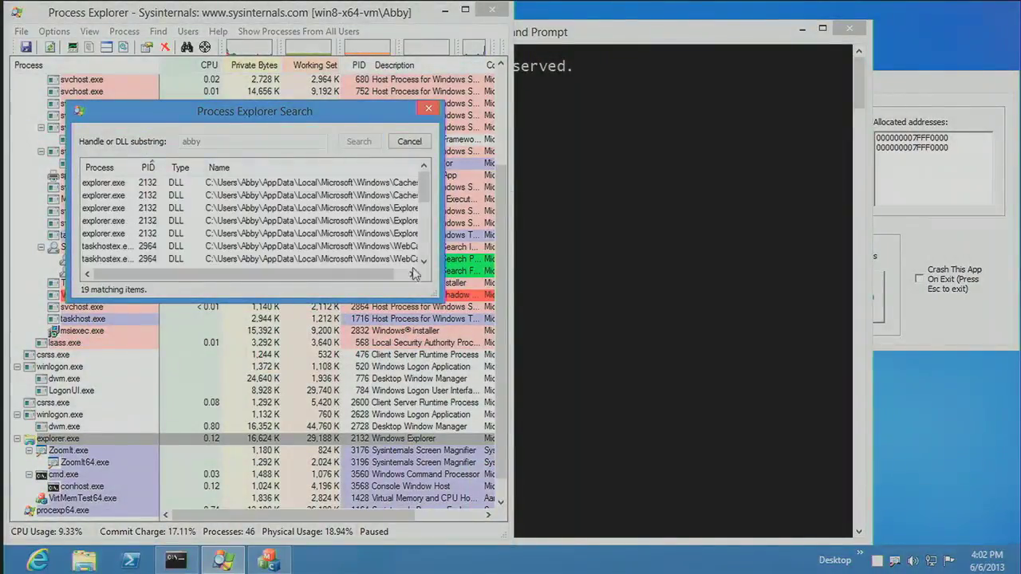
pyautogui.moveTo(438, 301); pyautogui.dragTo(672, 494)
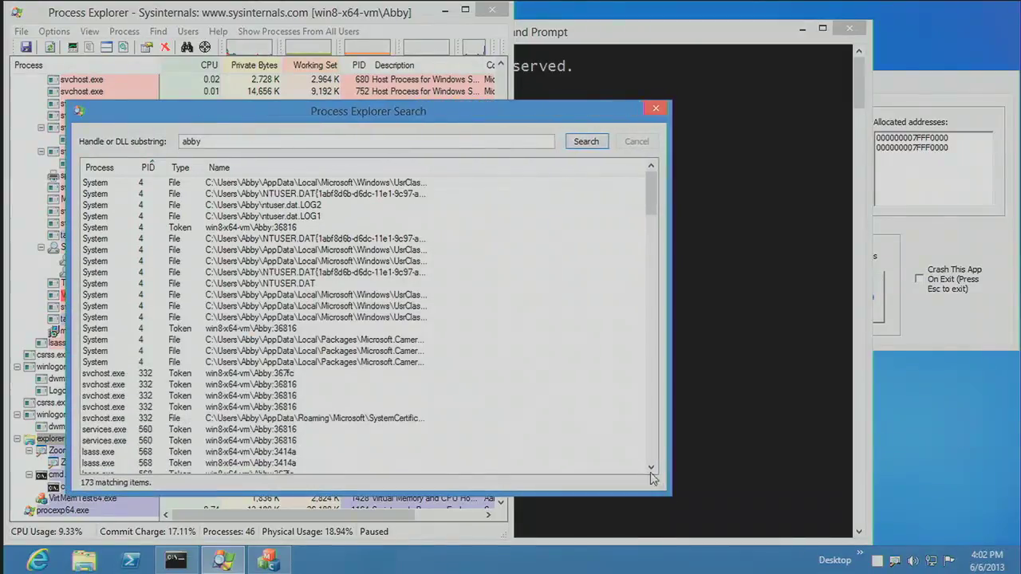
pyautogui.doubleClick(431, 171)
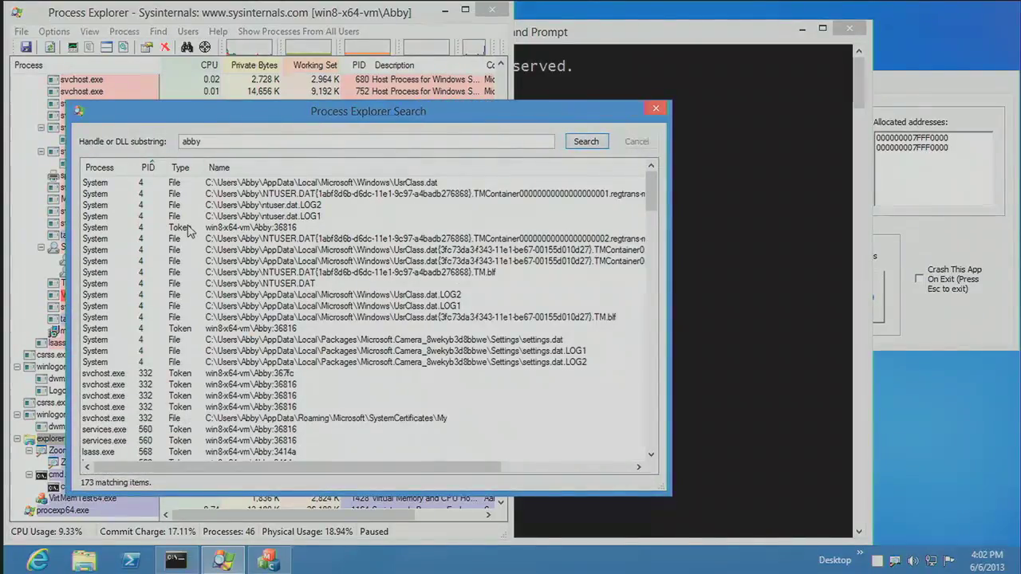
# - Locate the procexp64.exe mutant for iconcache_96.db!dfMaintainer from the search results in the handle view and close the search
pyautogui.scroll(-15, 210, 373)
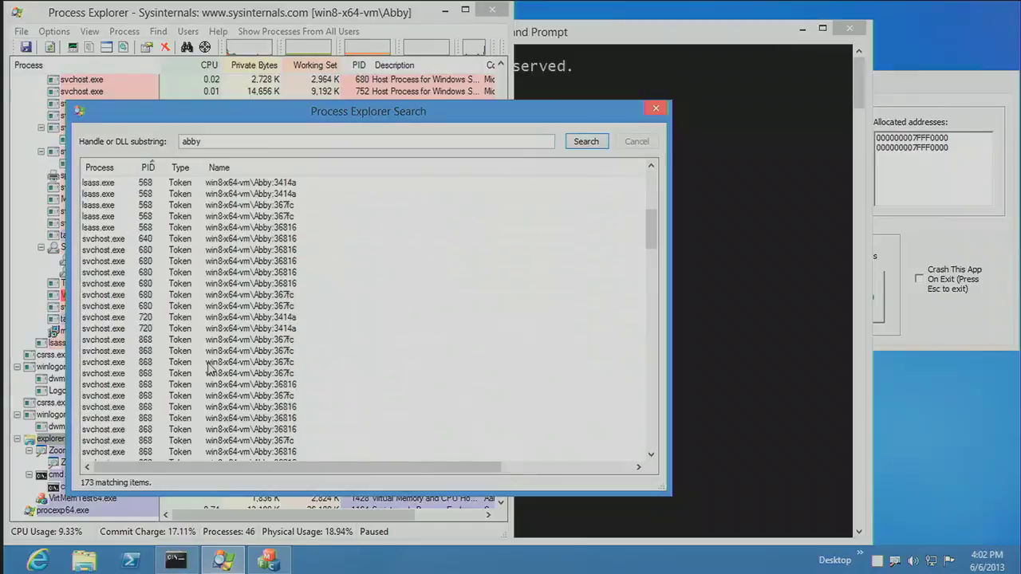
pyautogui.scroll(-10, 209, 366)
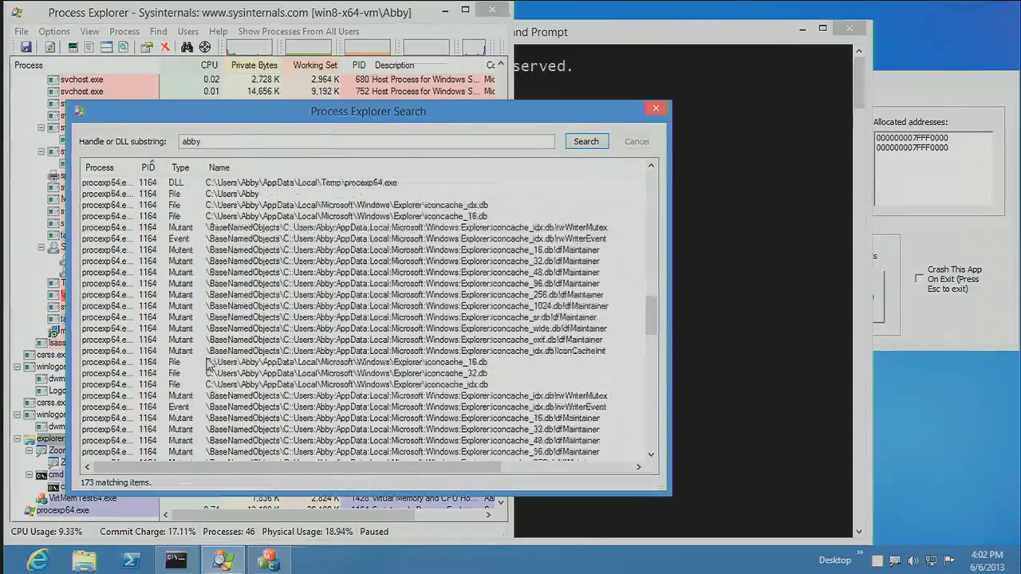
pyautogui.click(207, 284)
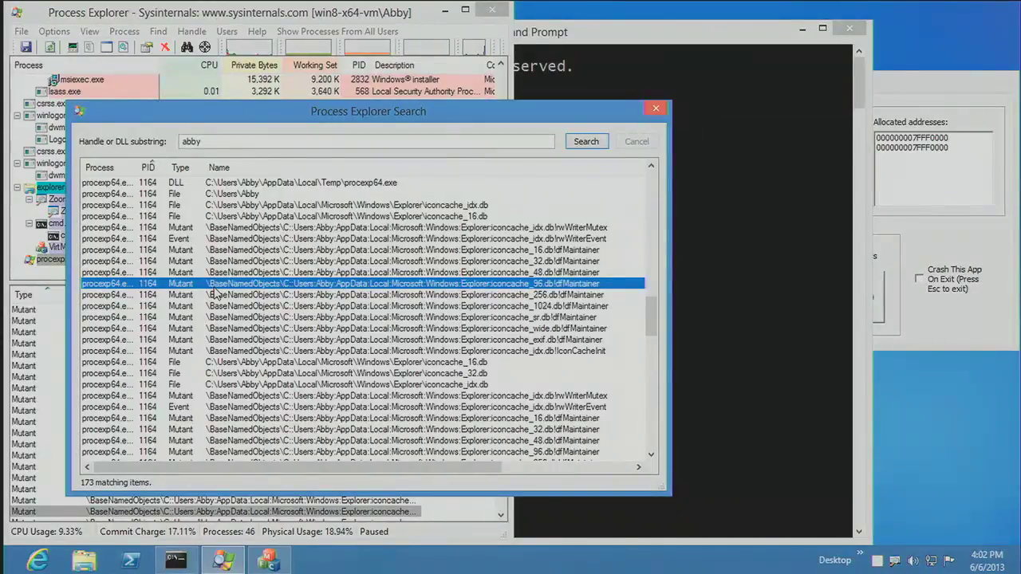
pyautogui.press('Escape')
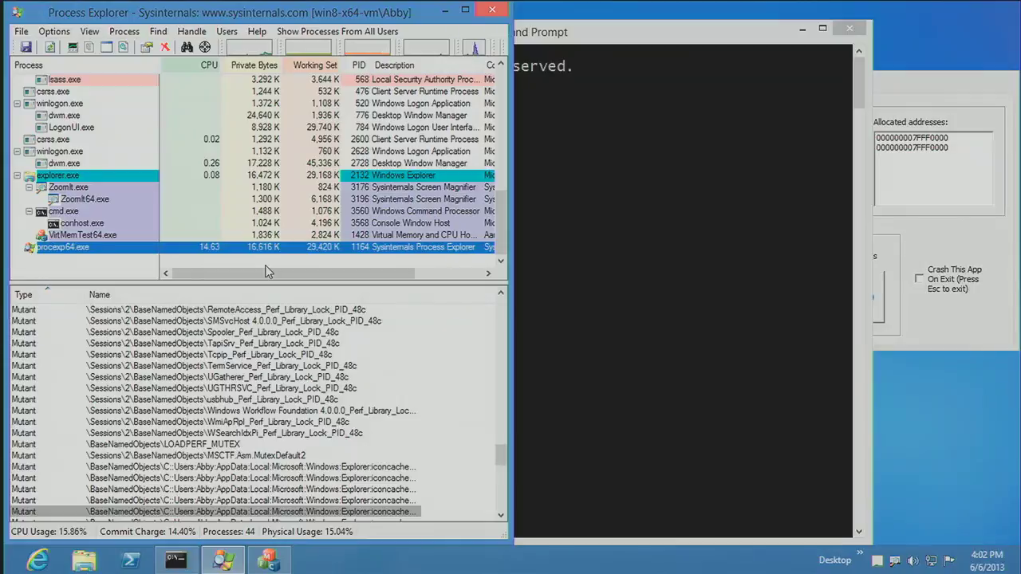
# - View the image properties of SearchIndexer.exe and its WSearch autostart key in Registry Editor, and close both windows
pyautogui.moveTo(74, 181)
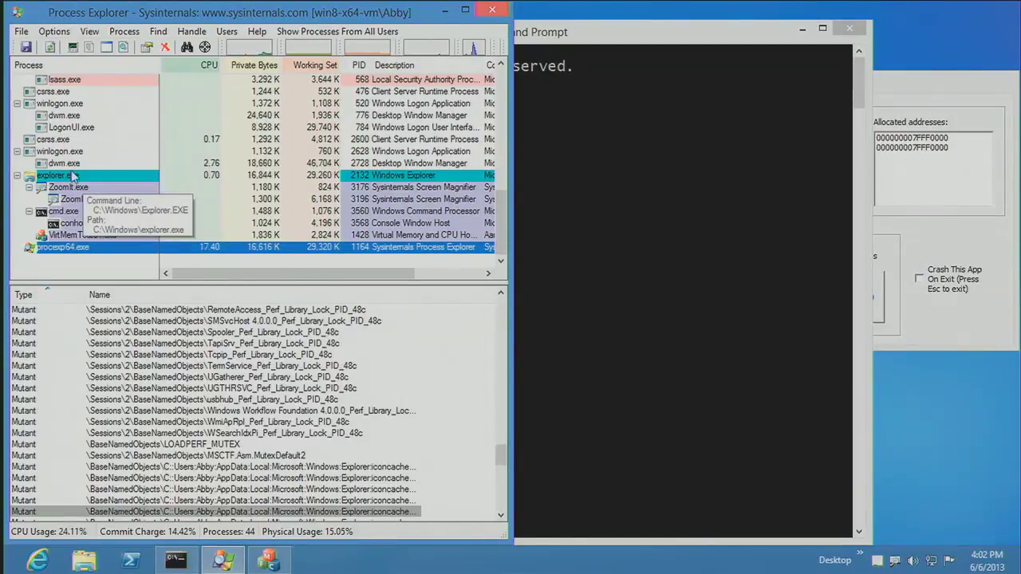
pyautogui.scroll(4, 79, 177)
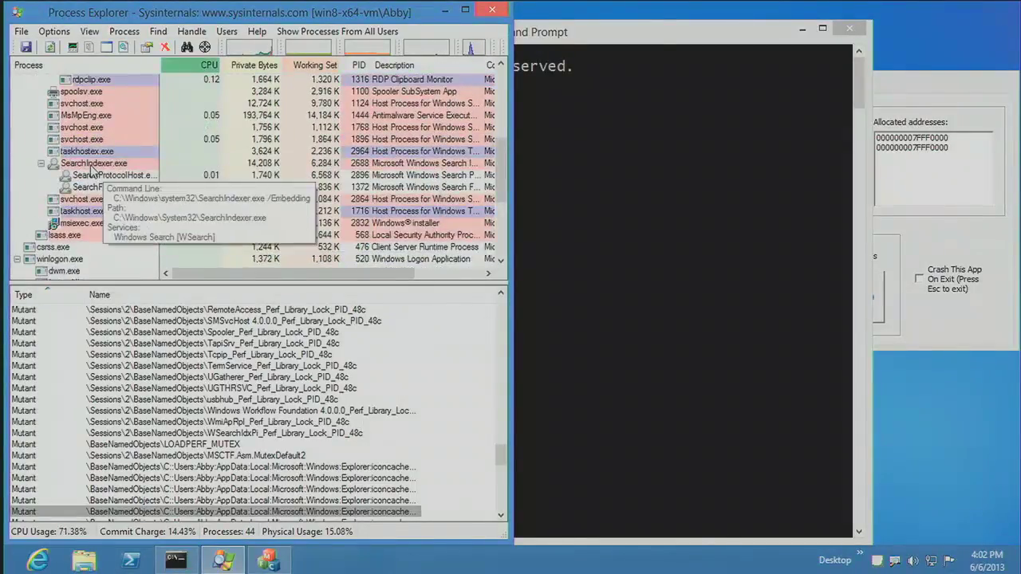
pyautogui.doubleClick(91, 163)
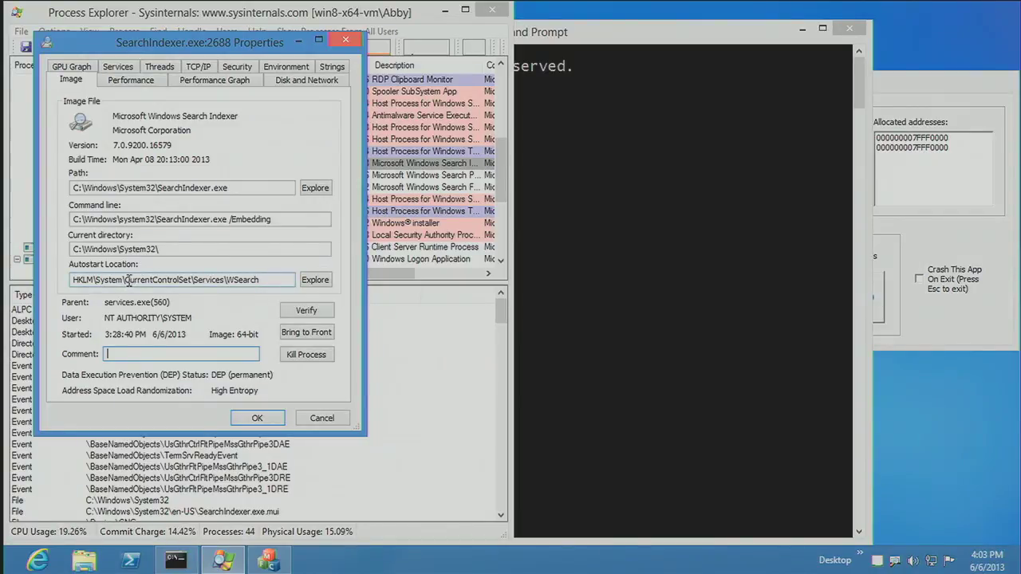
pyautogui.click(315, 280)
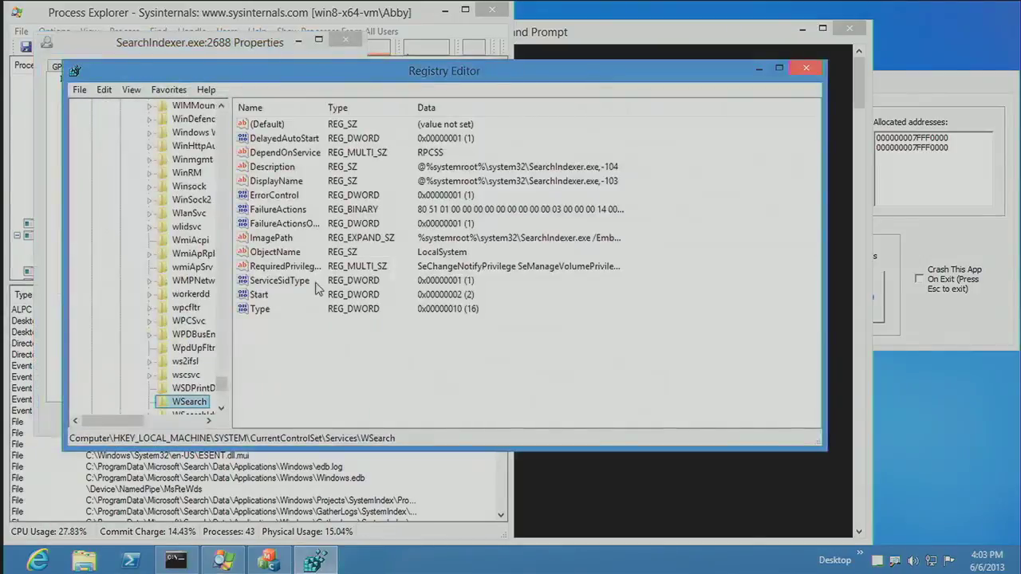
pyautogui.click(805, 68)
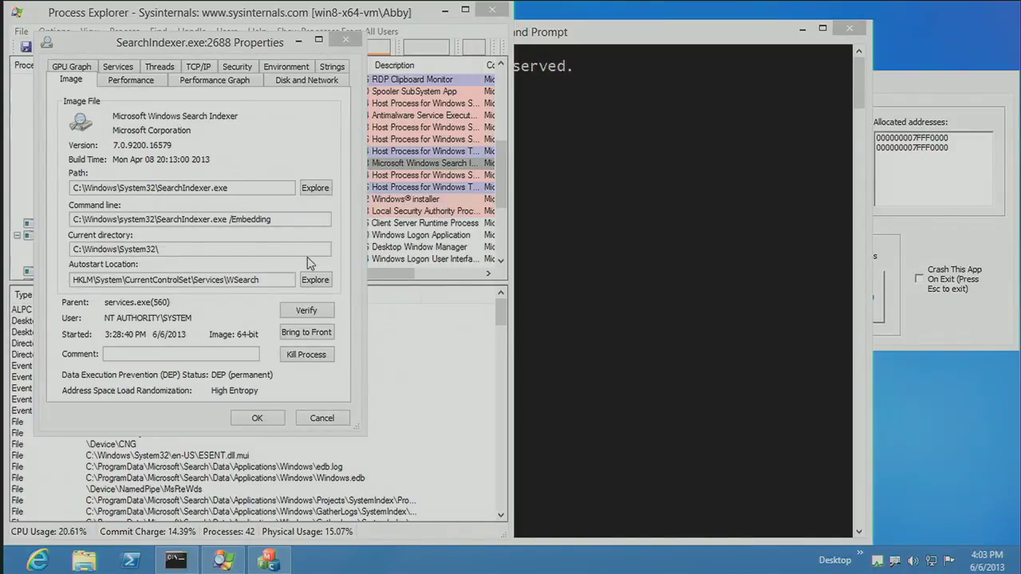
pyautogui.click(365, 197)
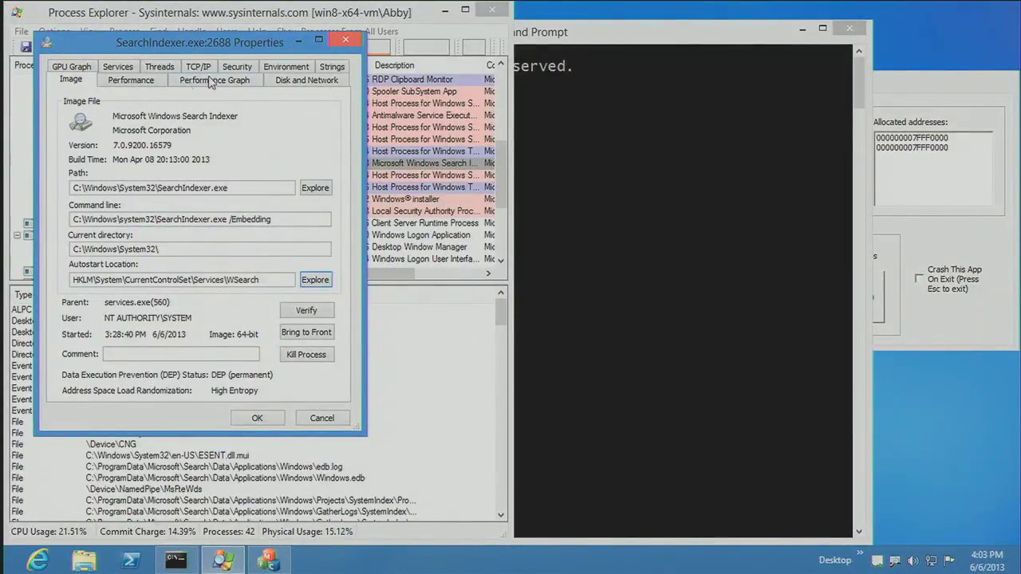
pyautogui.press('Escape')
# - Show the security details of webcam.exe and enlarge its properties window so the whole group list is readable
pyautogui.scroll(10, 191, 159)
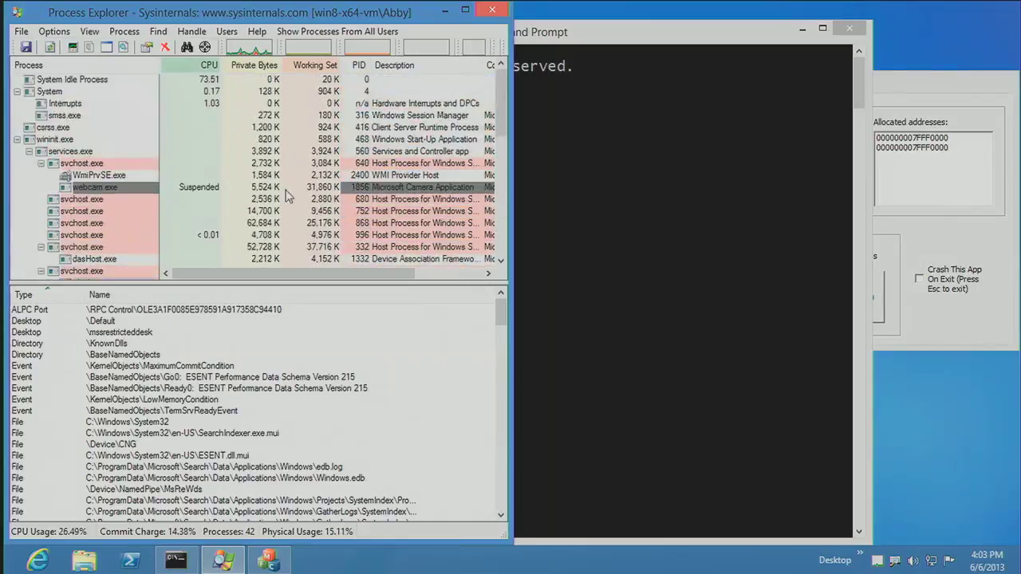
pyautogui.doubleClick(123, 194)
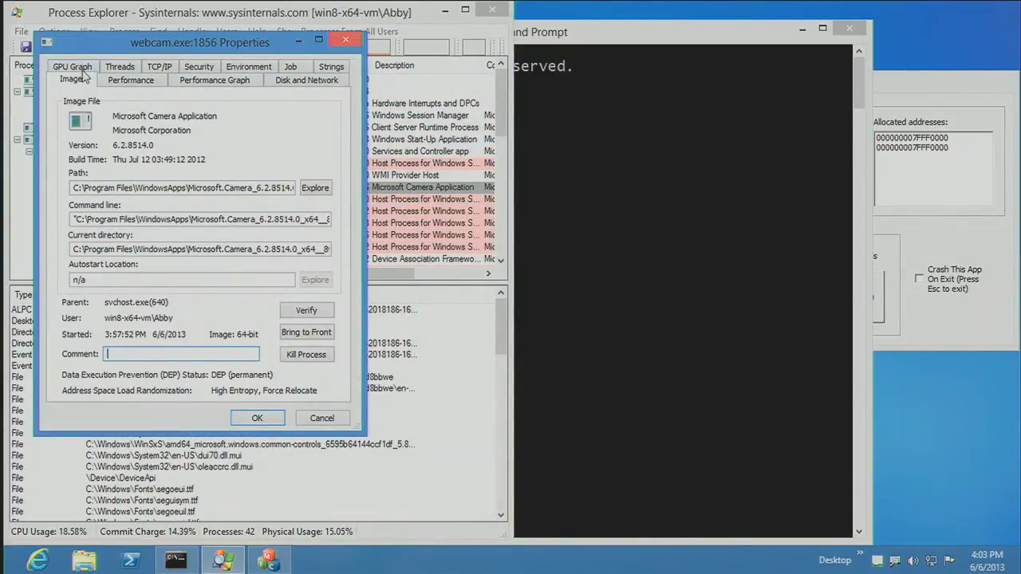
pyautogui.click(197, 68)
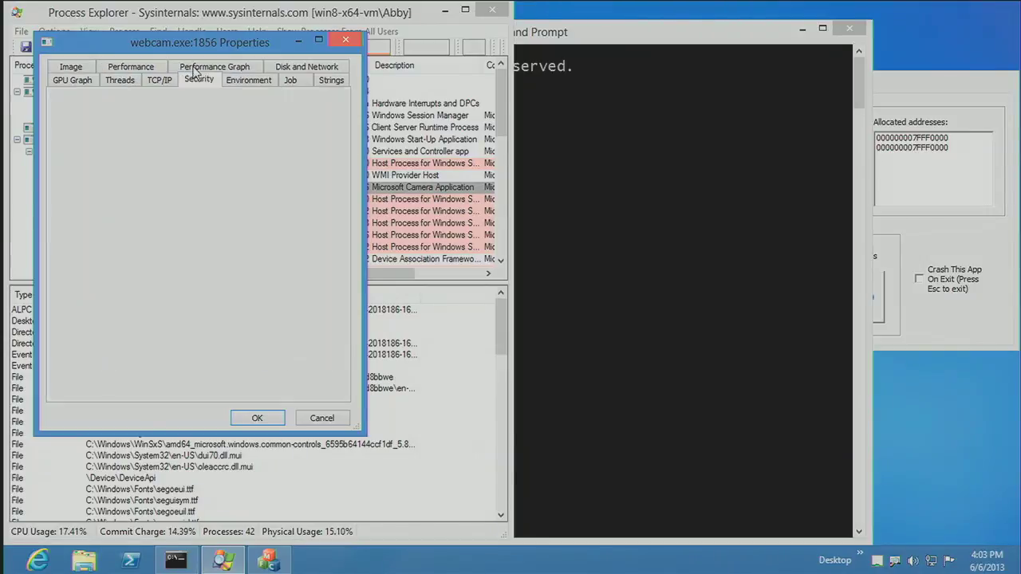
pyautogui.moveTo(363, 194); pyautogui.dragTo(684, 224)
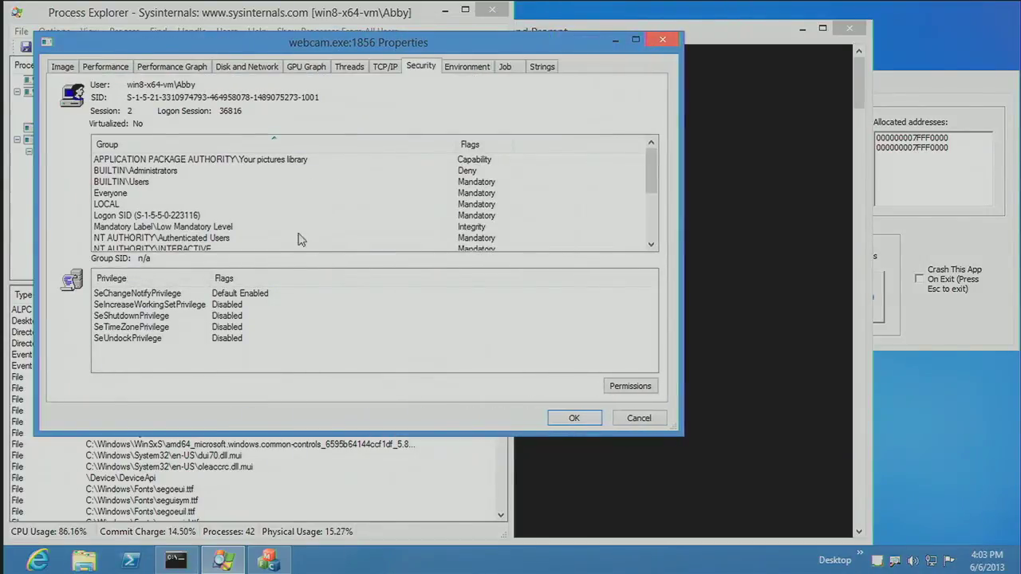
pyautogui.moveTo(308, 436); pyautogui.dragTo(326, 540)
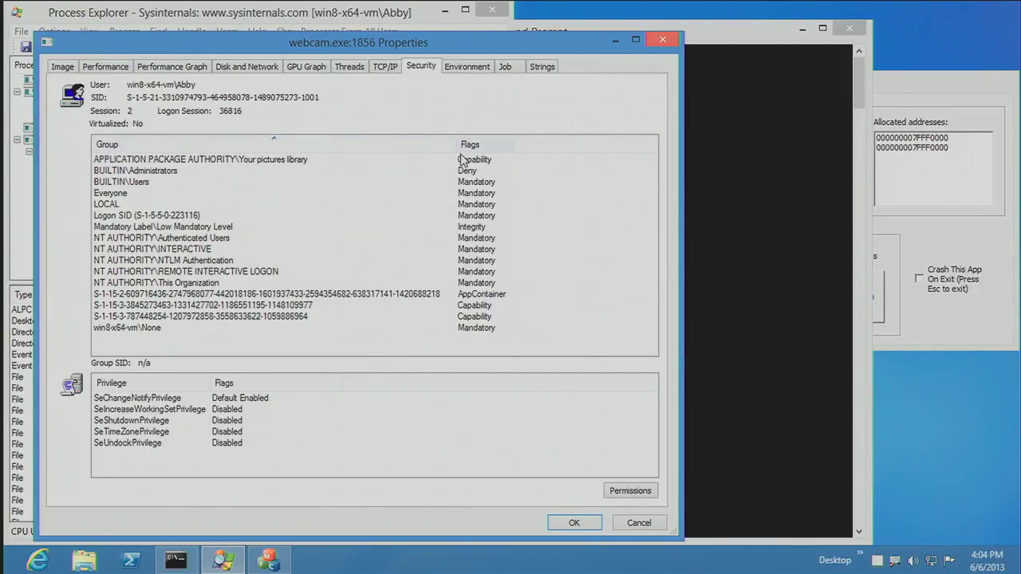
# - Sort the security groups of webcam.exe by flags and again by group name, and close its properties
pyautogui.click(488, 146)
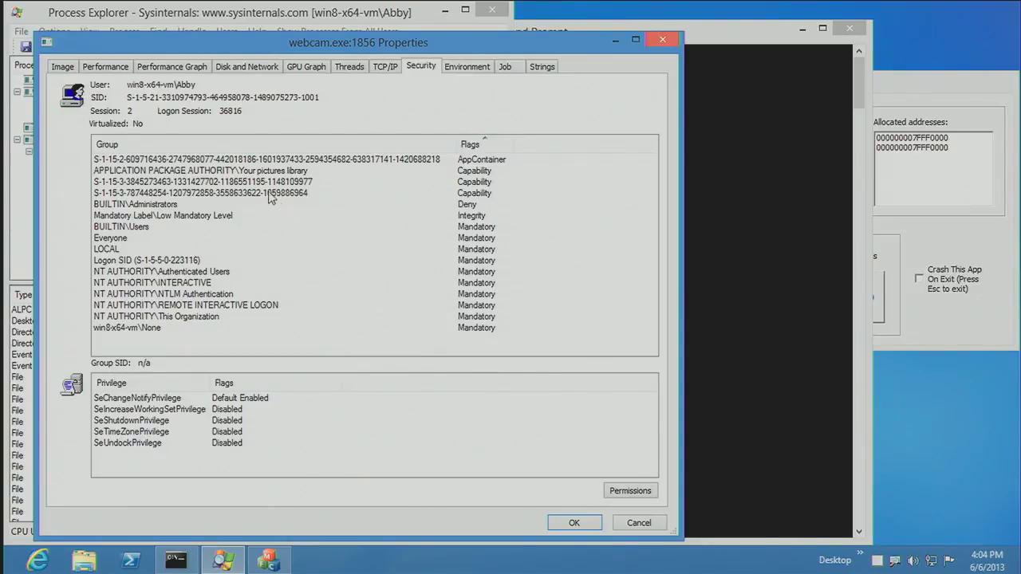
pyautogui.click(198, 146)
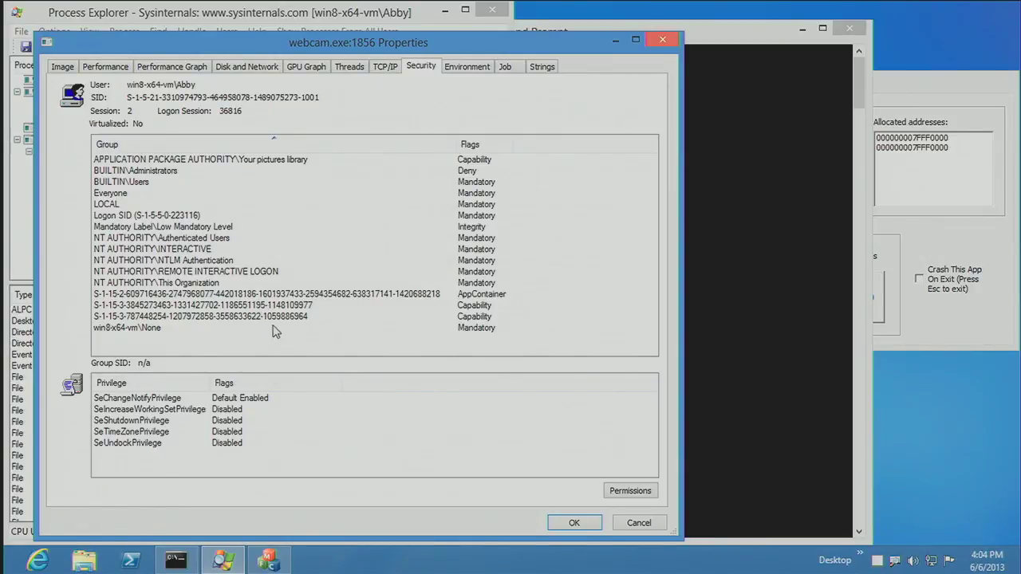
pyautogui.press('Escape')
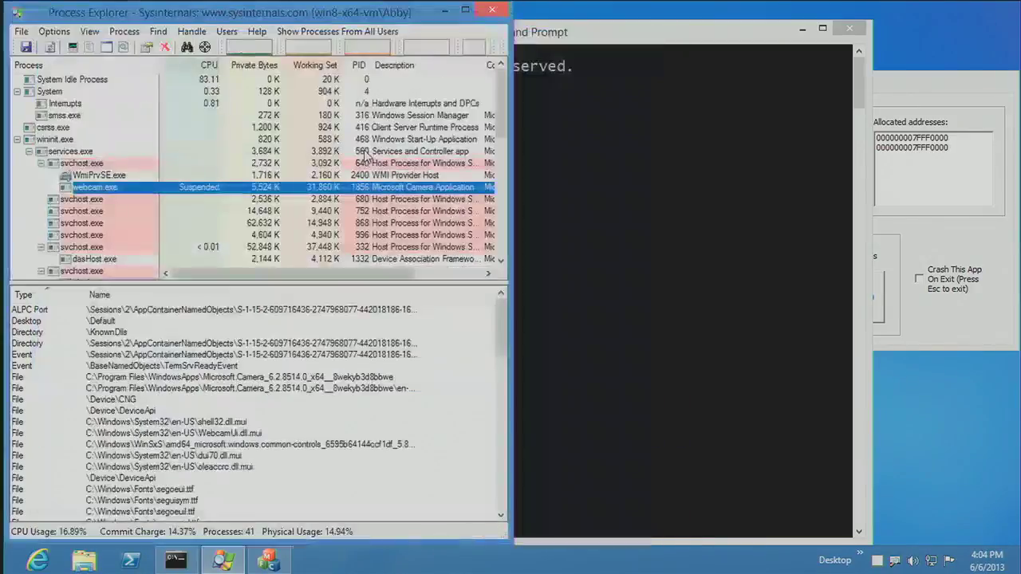
# - Show the services registered in the svchost.exe process with PID 680
pyautogui.doubleClick(96, 200)
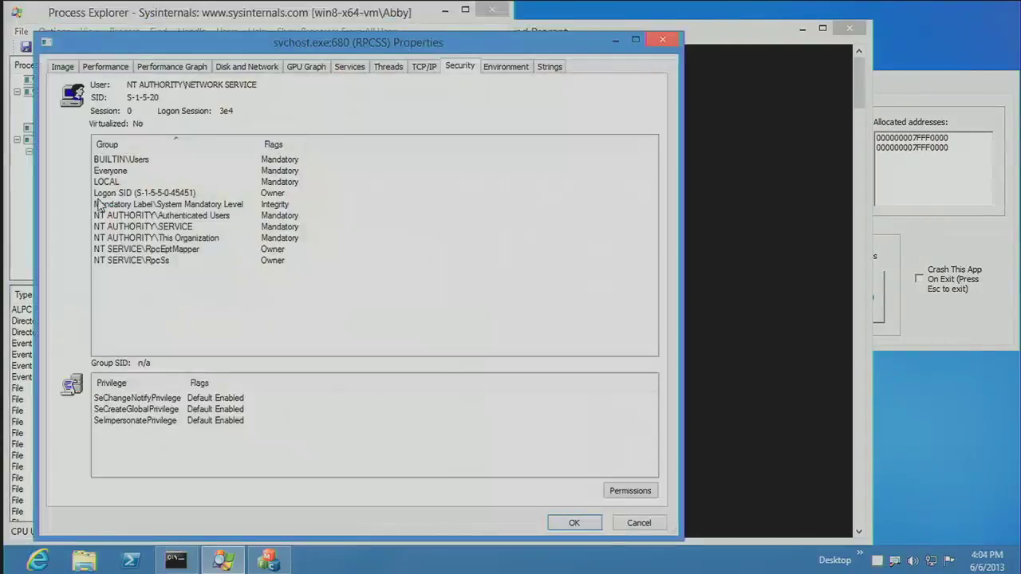
pyautogui.click(348, 67)
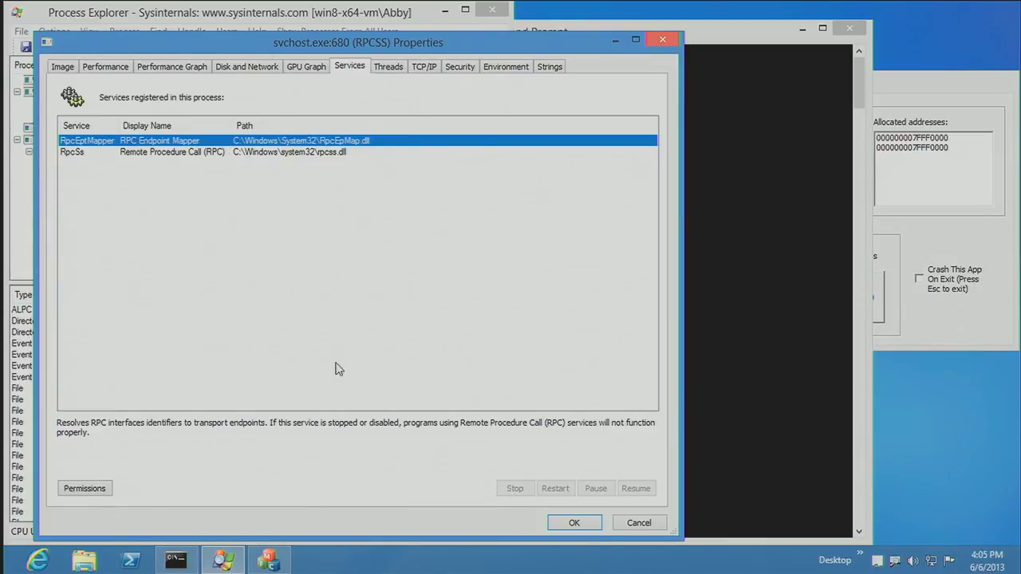
# - Show the description of the Remote Procedure Call (RPC) service and close the svchost.exe properties
pyautogui.click(201, 153)
pyautogui.press('Escape')
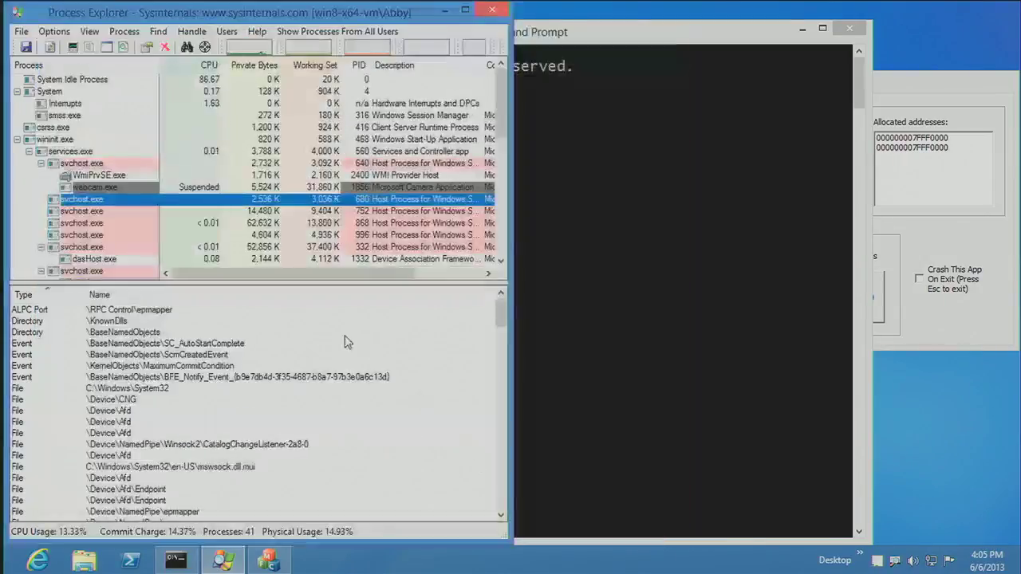
# - Examine the threads and GPU graph of SearchIndexer.exe, dismissing the symbol warning, and close its properties
pyautogui.scroll(-5, 126, 209)
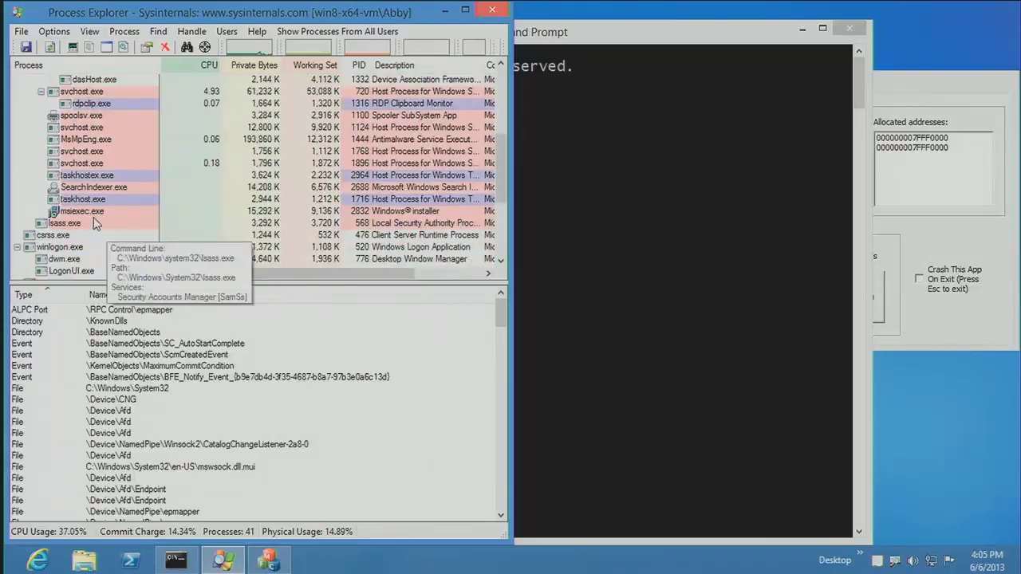
pyautogui.doubleClick(109, 191)
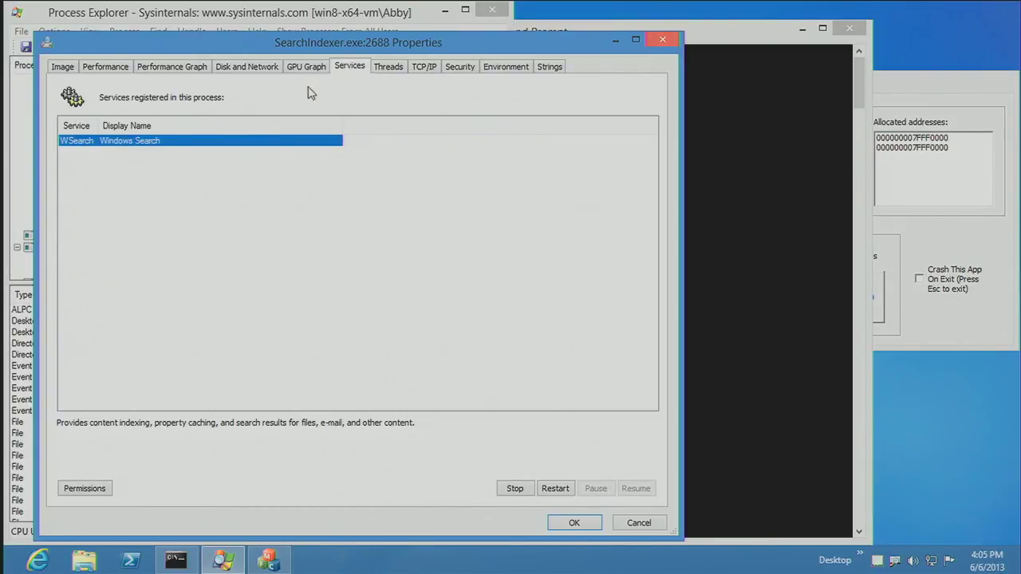
pyautogui.click(390, 69)
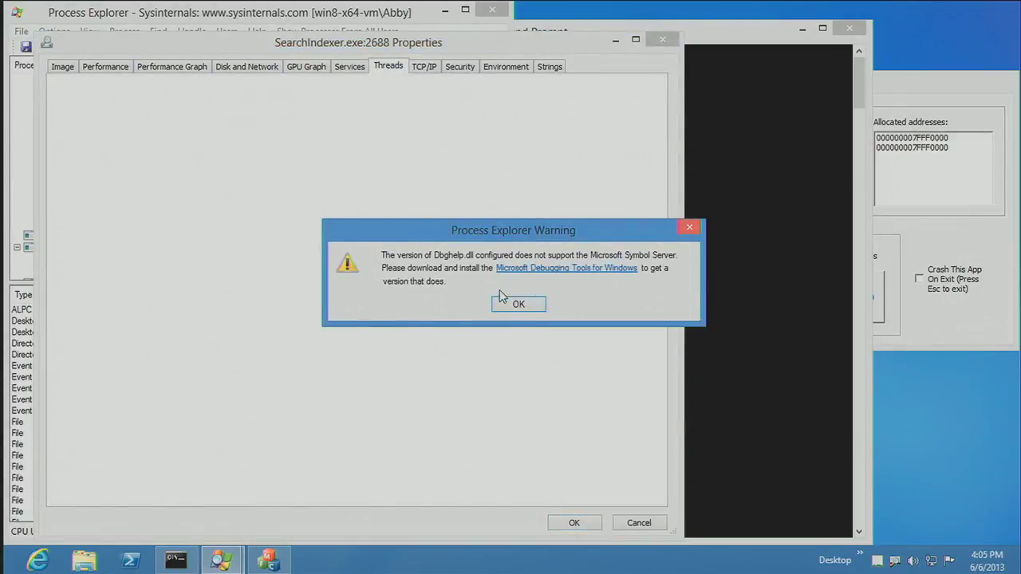
pyautogui.click(517, 306)
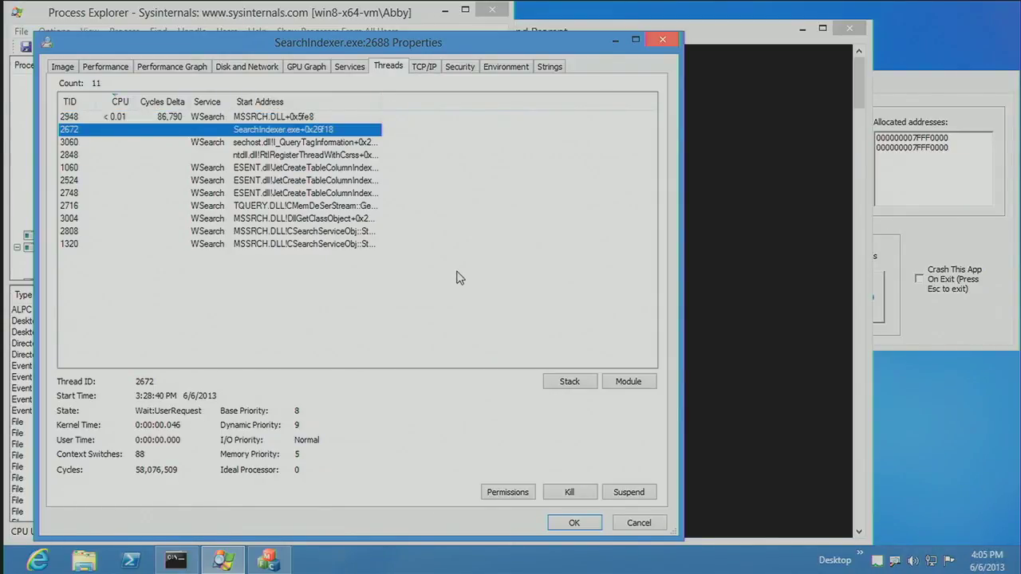
pyautogui.click(310, 72)
pyautogui.press('Escape')
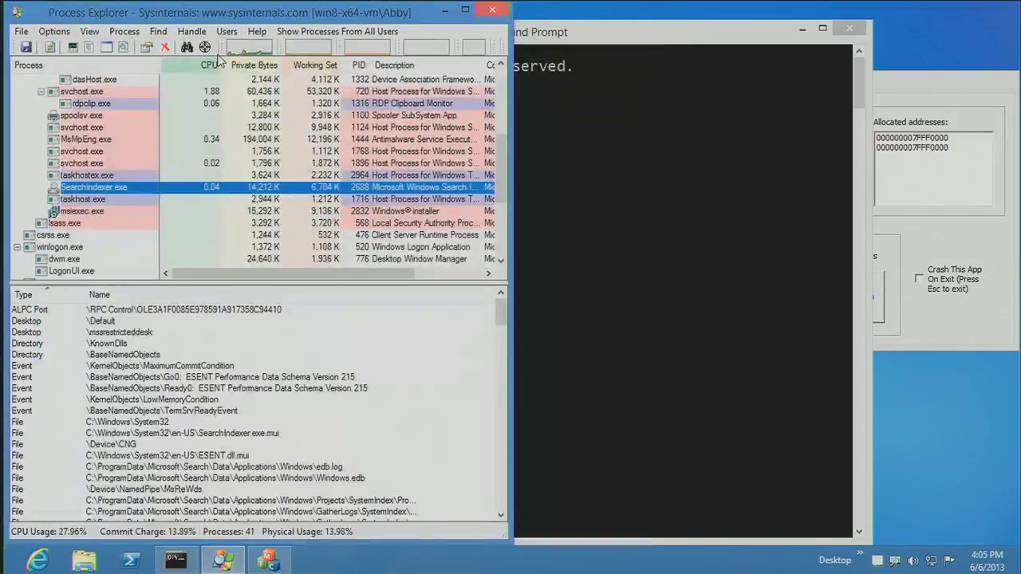
# - View the system-wide CPU history and the GPU graphs in System Information
pyautogui.click(249, 46)
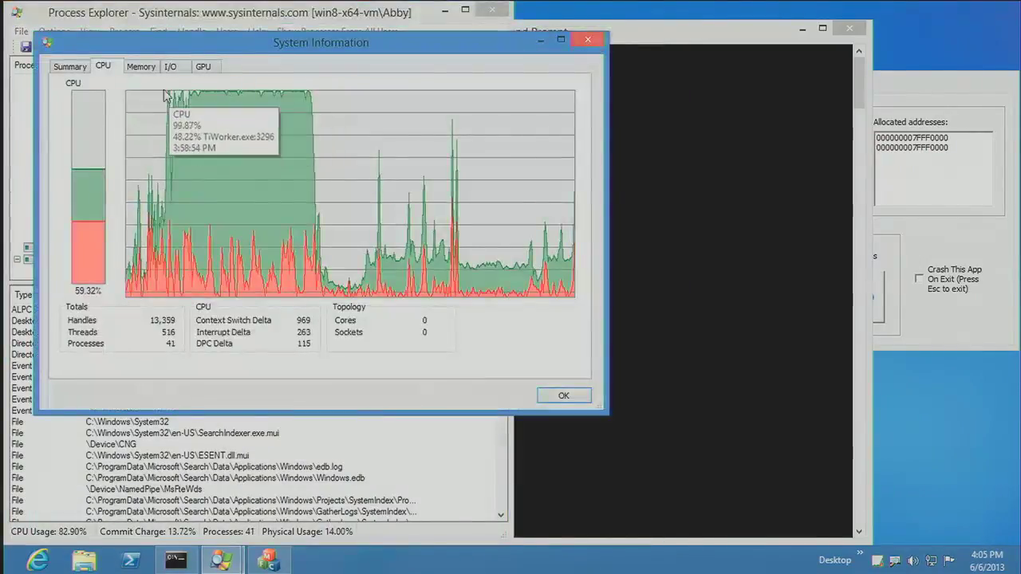
pyautogui.click(200, 67)
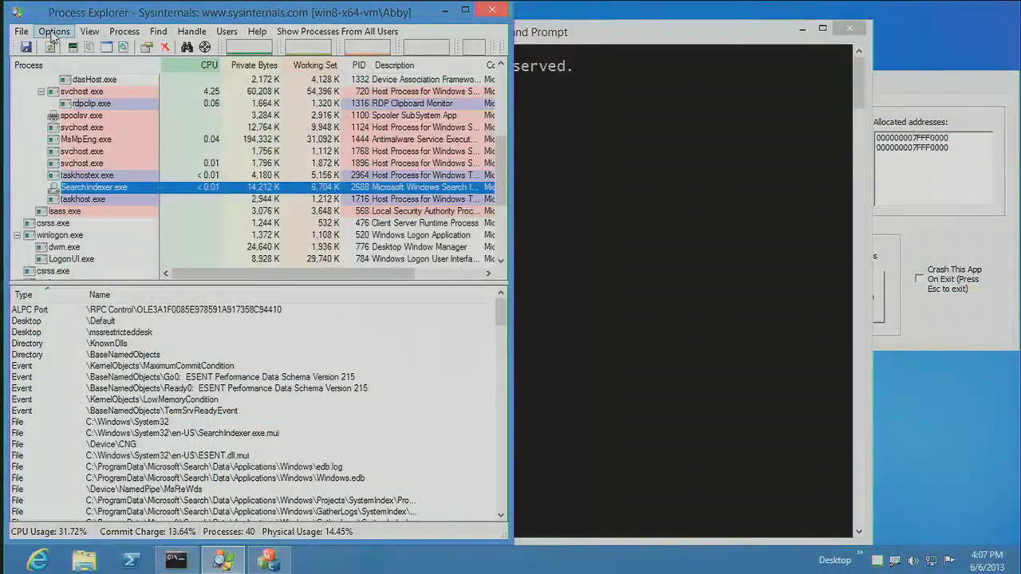
# - Change the Graph Background color to black in the color configuration
pyautogui.click(53, 34)
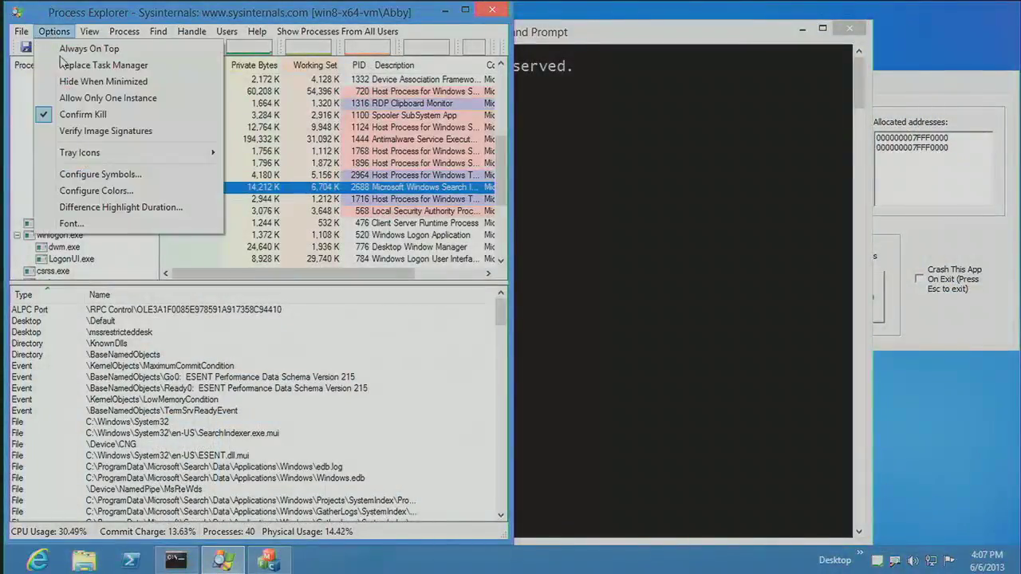
pyautogui.click(101, 196)
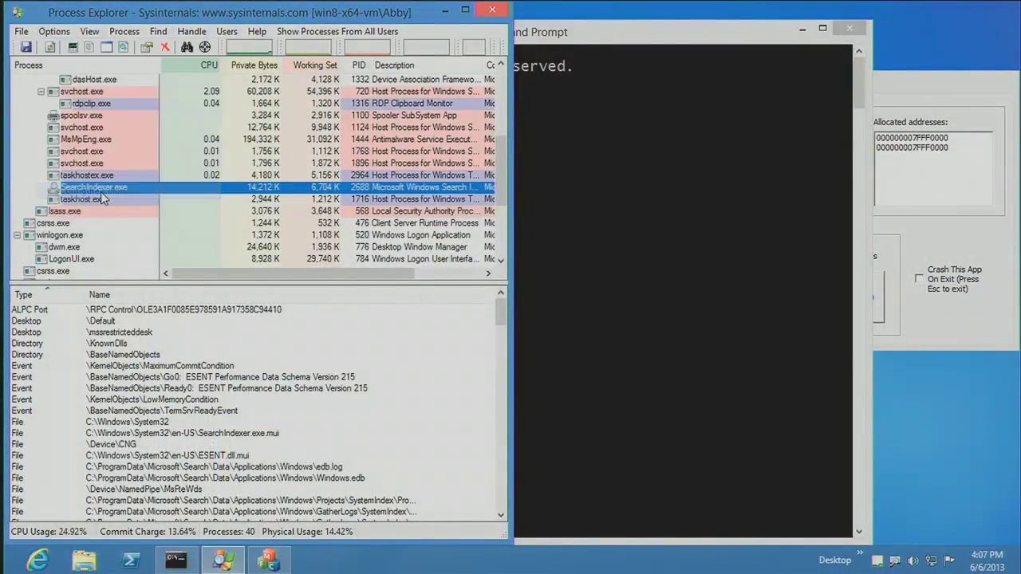
pyautogui.click(214, 340)
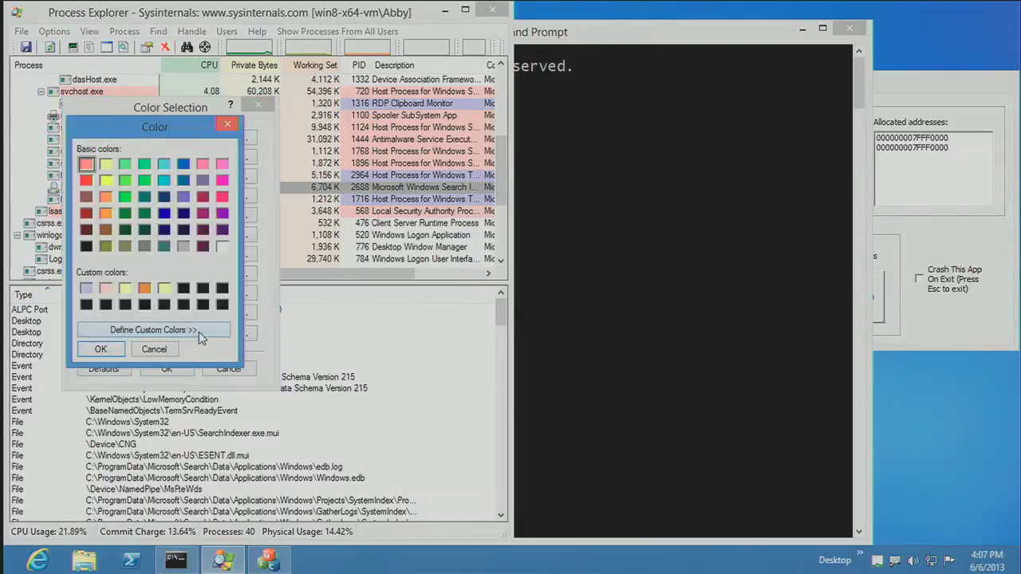
pyautogui.click(86, 304)
pyautogui.click(102, 350)
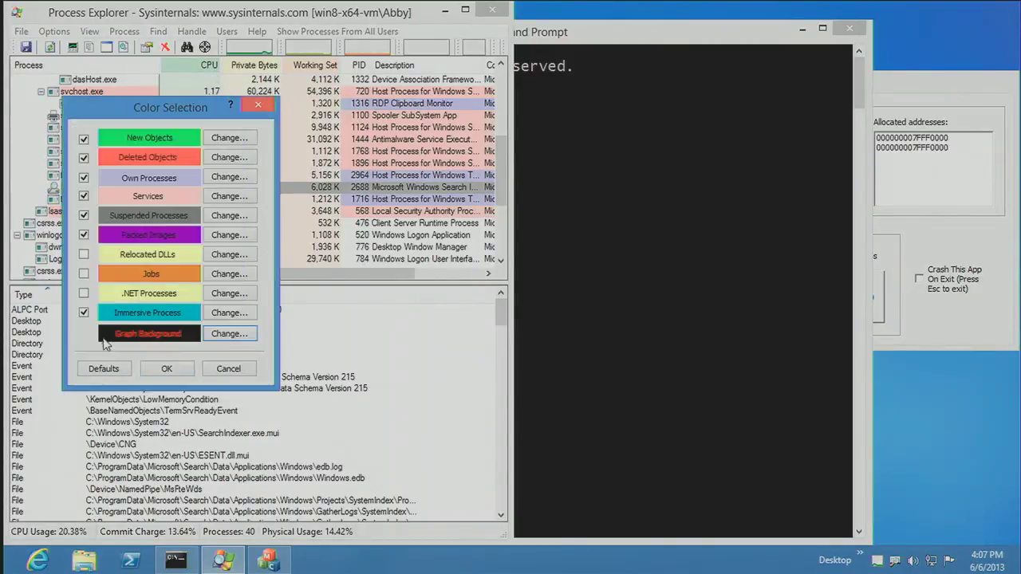
pyautogui.click(166, 372)
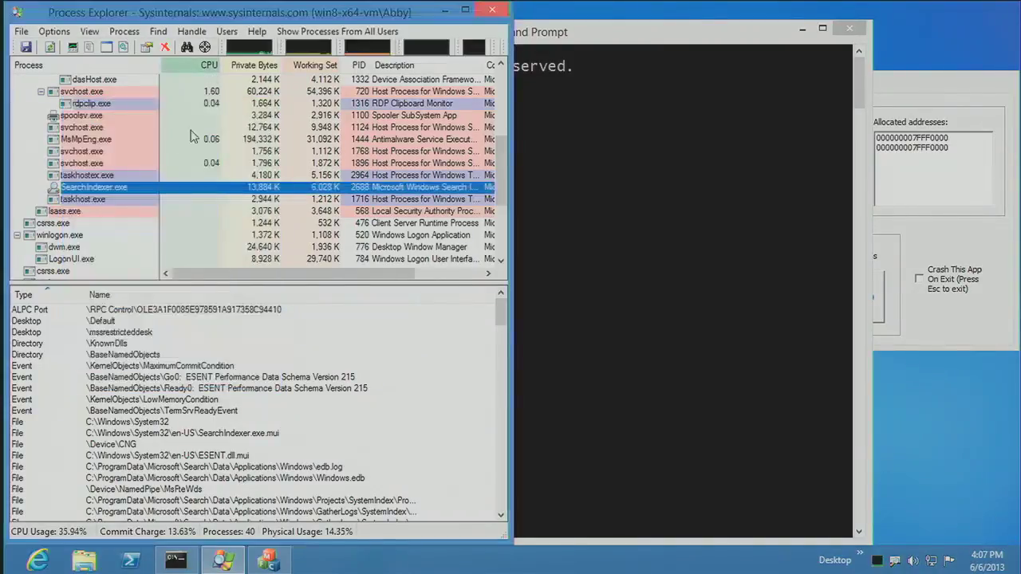
# - Inspect the system CPU history graph against the black background and close System Information
pyautogui.click(250, 47)
pyautogui.moveTo(351, 213)
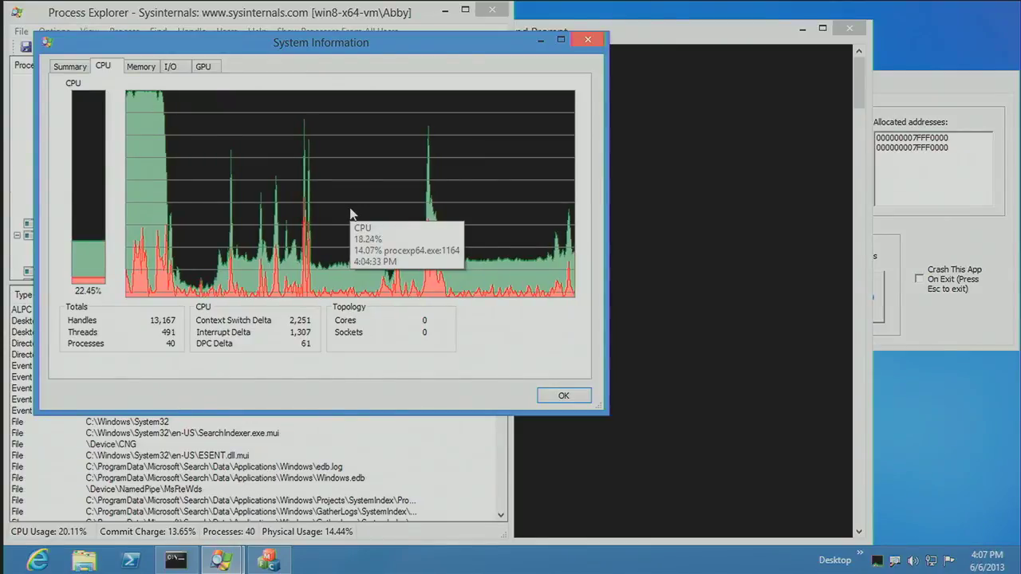
pyautogui.click(582, 40)
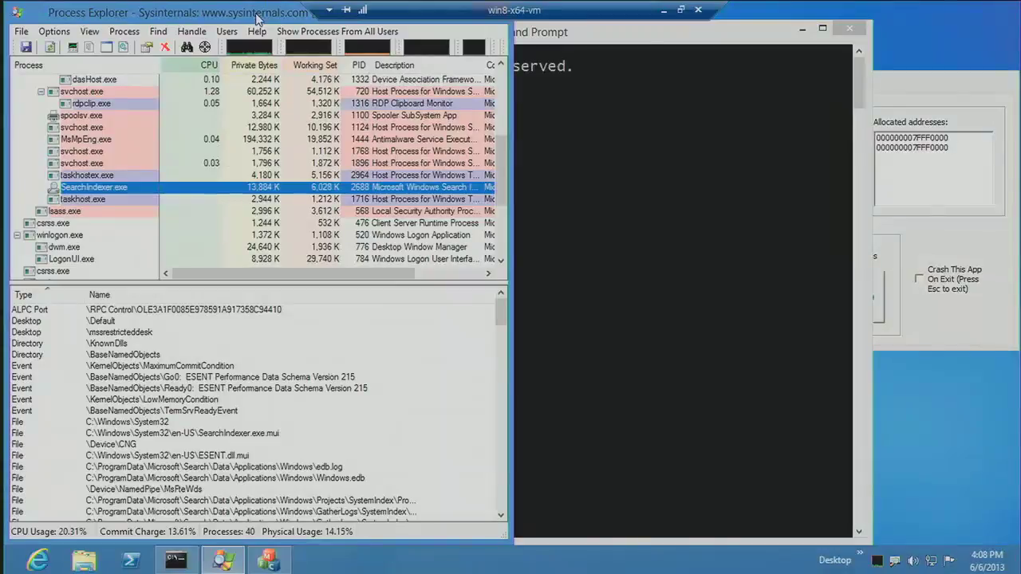
# - Close Process Explorer, and launch procmon maximized from the root directory in Command Prompt
pyautogui.click(19, 12)
pyautogui.click(45, 121)
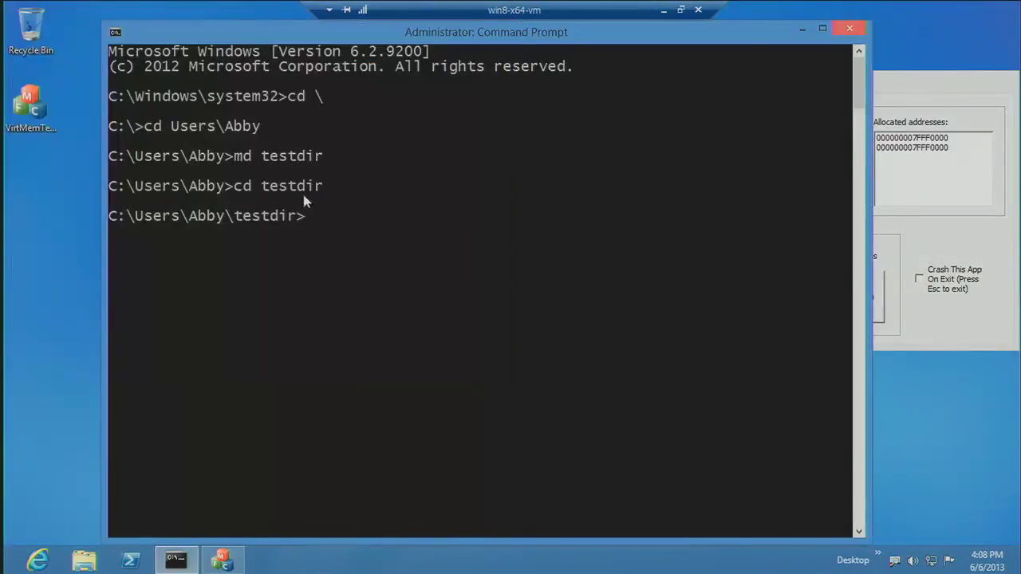
pyautogui.write('cd \\')
pyautogui.press('Return')
pyautogui.write('procmon')
pyautogui.press('Return')
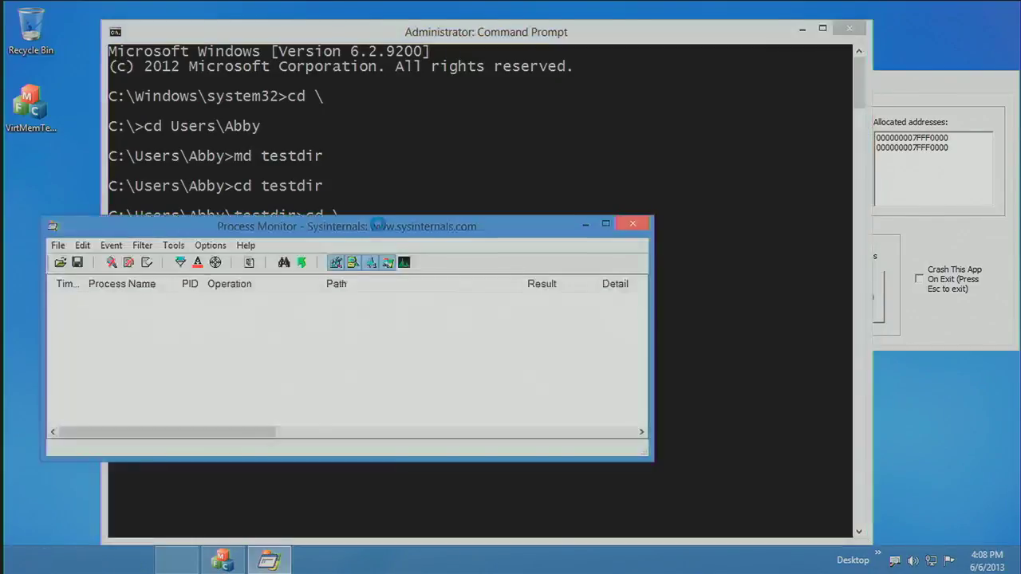
pyautogui.doubleClick(327, 226)
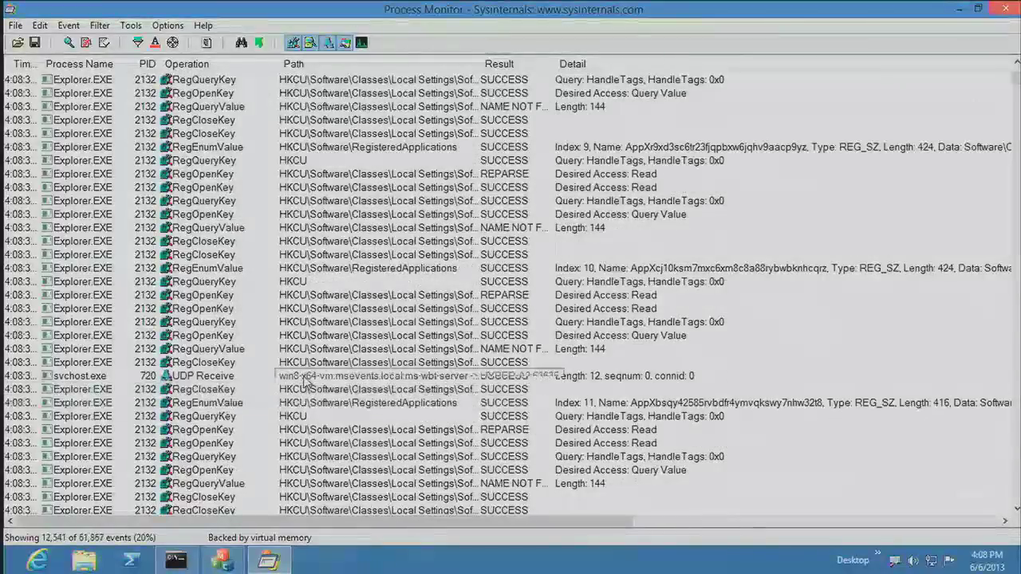
# - Bookmark the svchost.exe UDP Receive event and an Explorer.EXE RegCloseKey event under HKLM\SOFTWARE\Microsoft, and jump between the two bookmarks
pyautogui.click(304, 380)
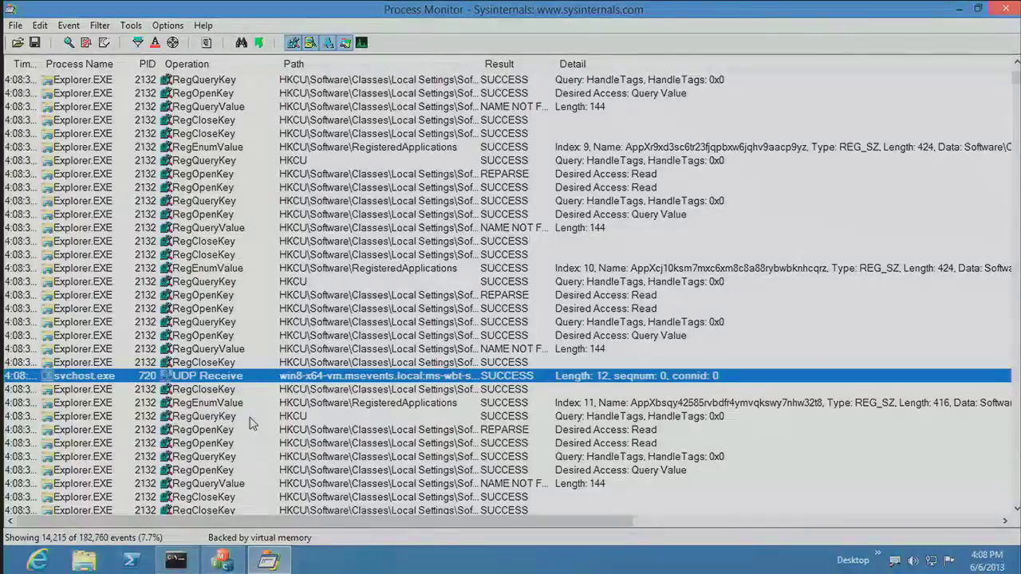
pyautogui.scroll(-4, 366, 409)
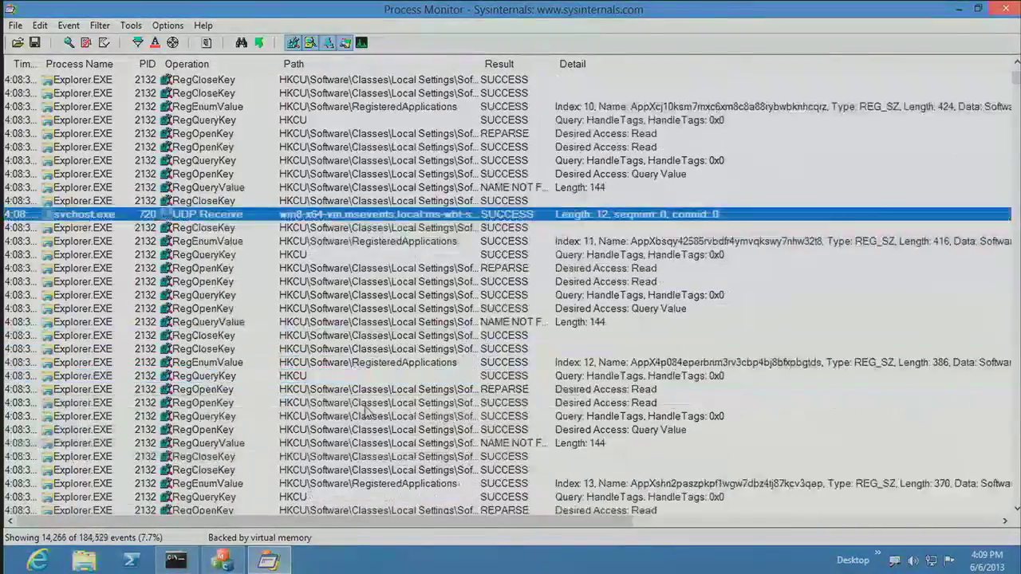
pyautogui.scroll(-11, 366, 409)
pyautogui.click(391, 402)
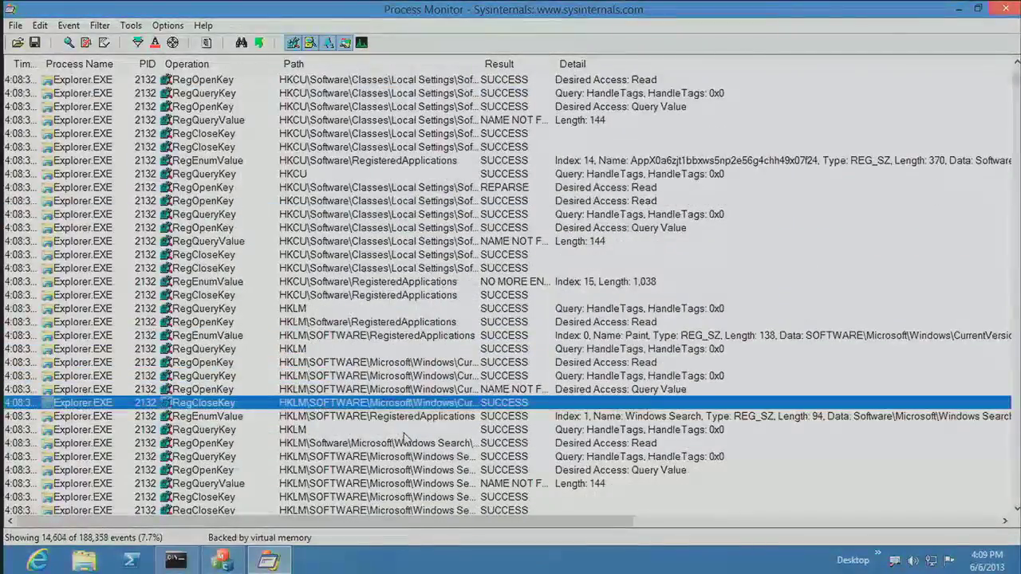
pyautogui.hotkey('ctrl', 'b')
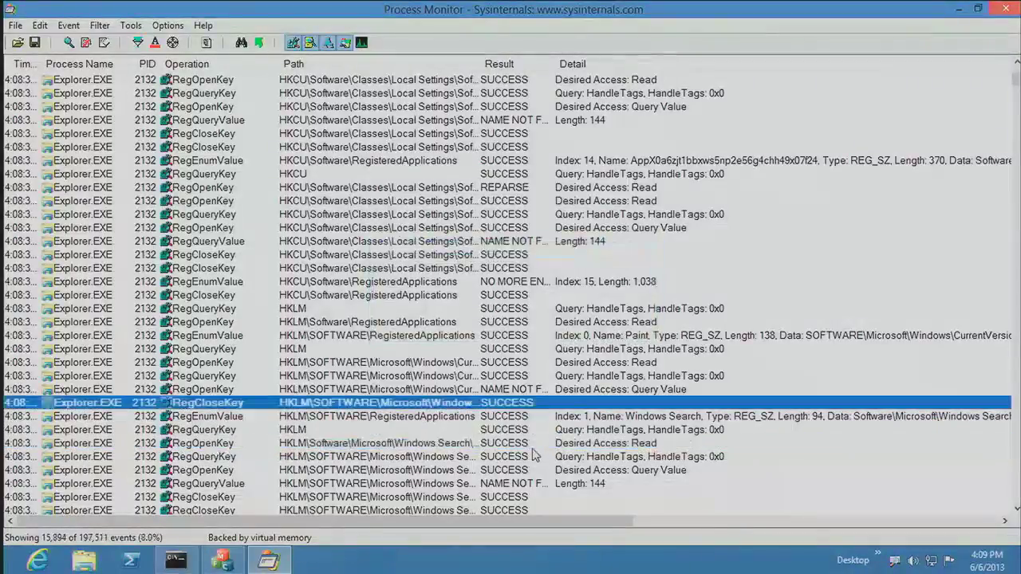
pyautogui.press('pageup')
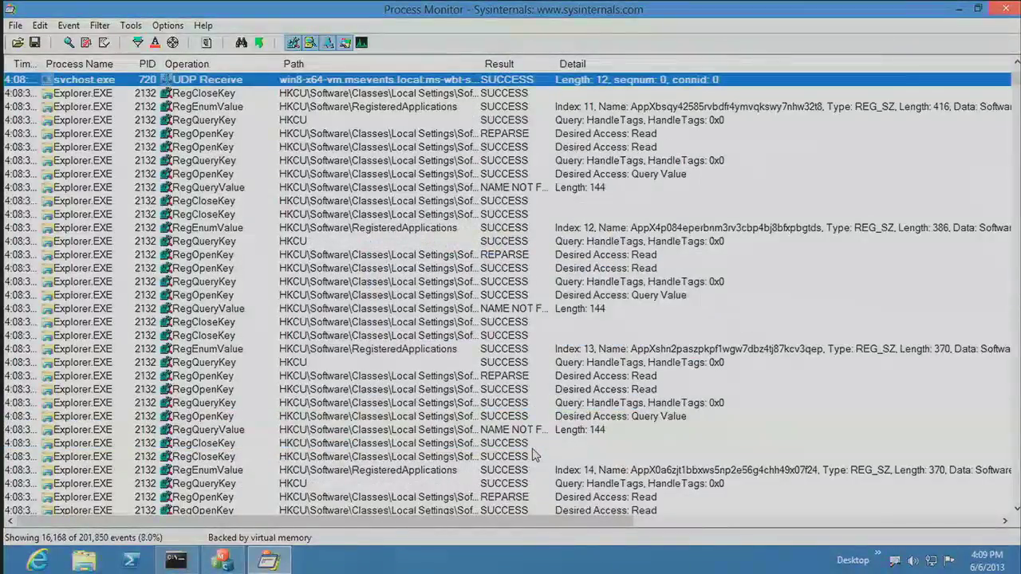
pyautogui.press('pagedown')
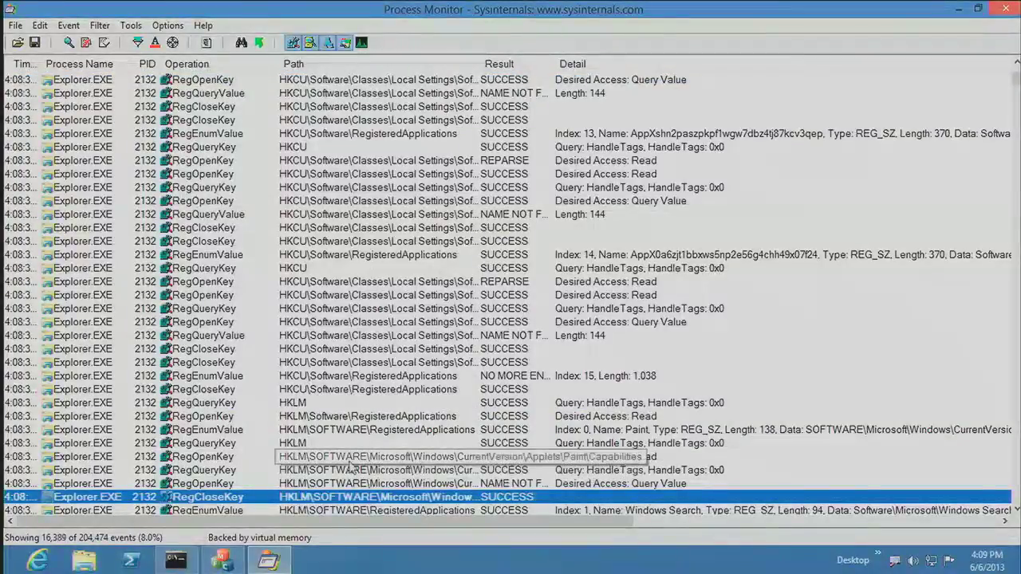
# - Highlight all events whose path is HKCU
pyautogui.rightClick(317, 272)
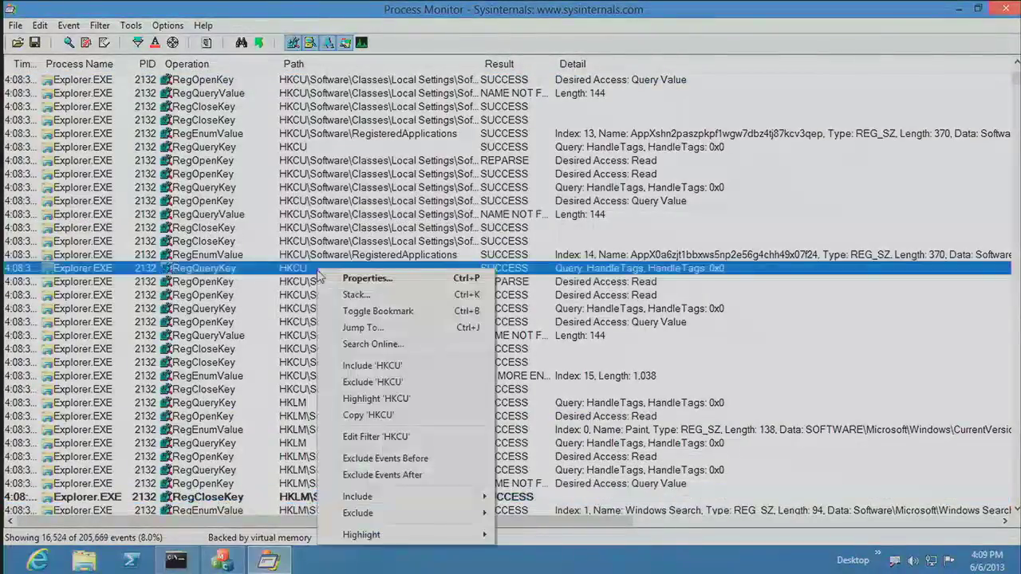
pyautogui.click(360, 398)
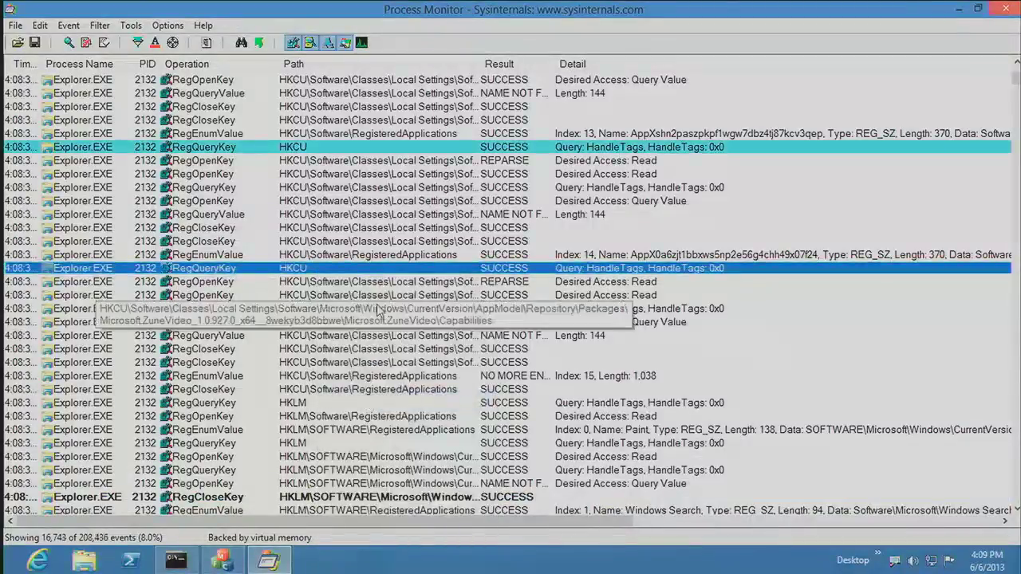
pyautogui.scroll(3, 382, 313)
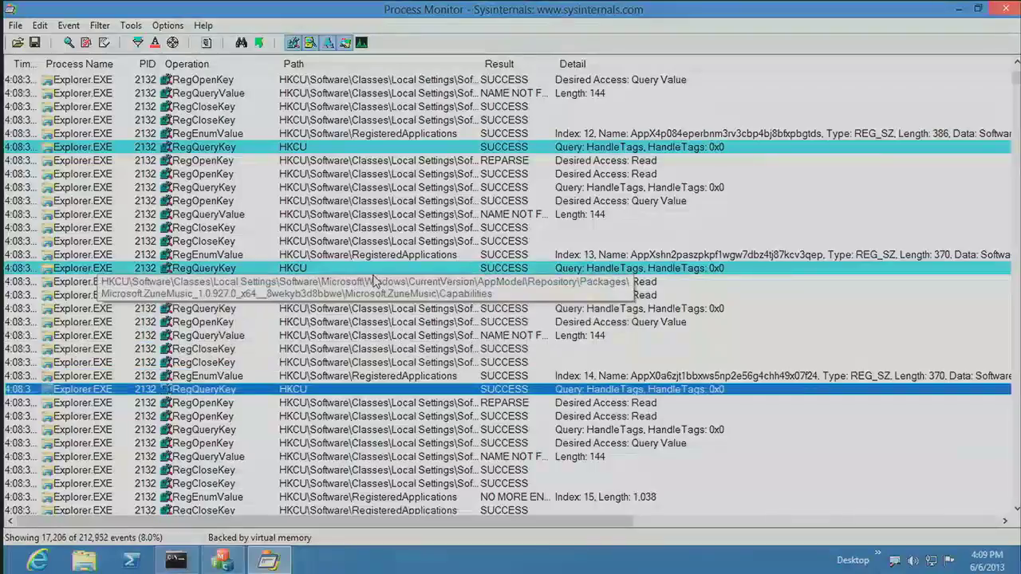
# - View an HKCU event's properties, advance through the events with Next Highlighted enabled, and close the properties
pyautogui.doubleClick(309, 149)
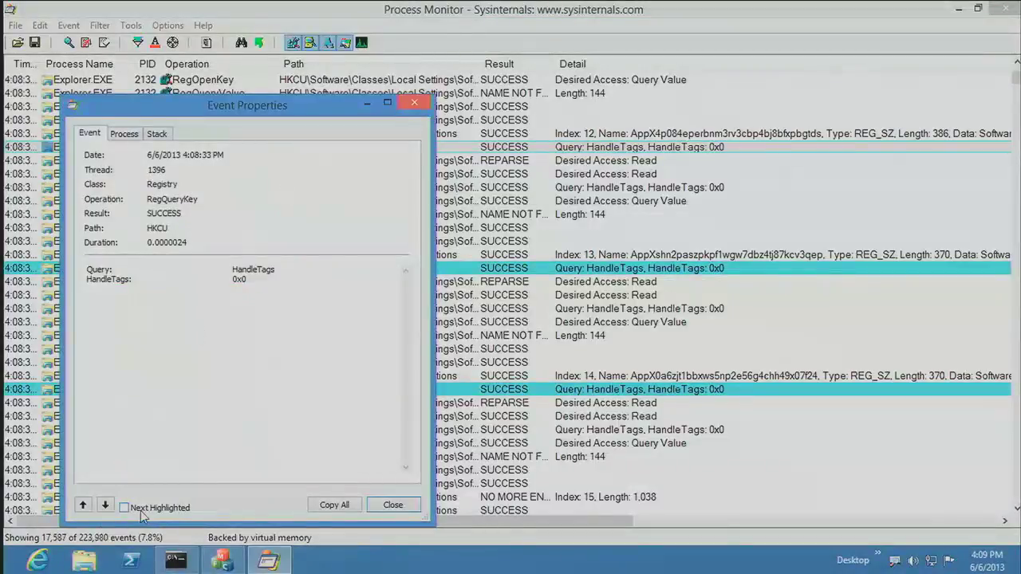
pyautogui.click(105, 505)
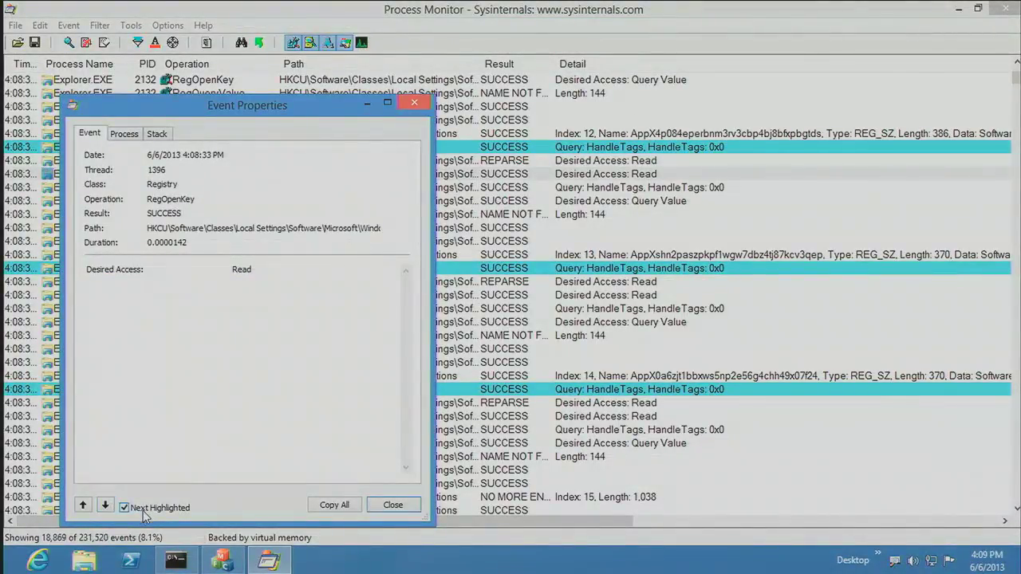
pyautogui.click(105, 506)
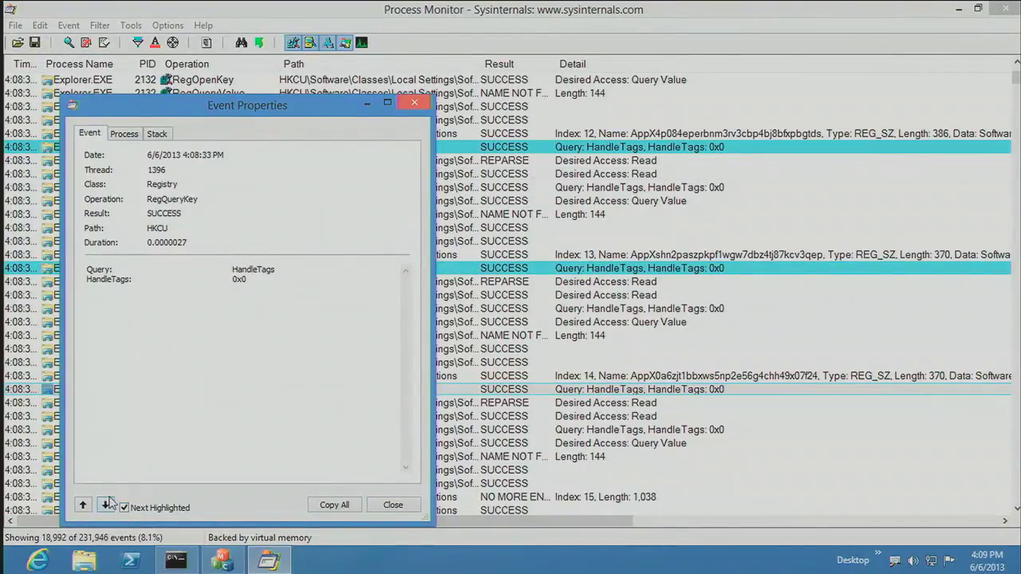
pyautogui.press('Escape')
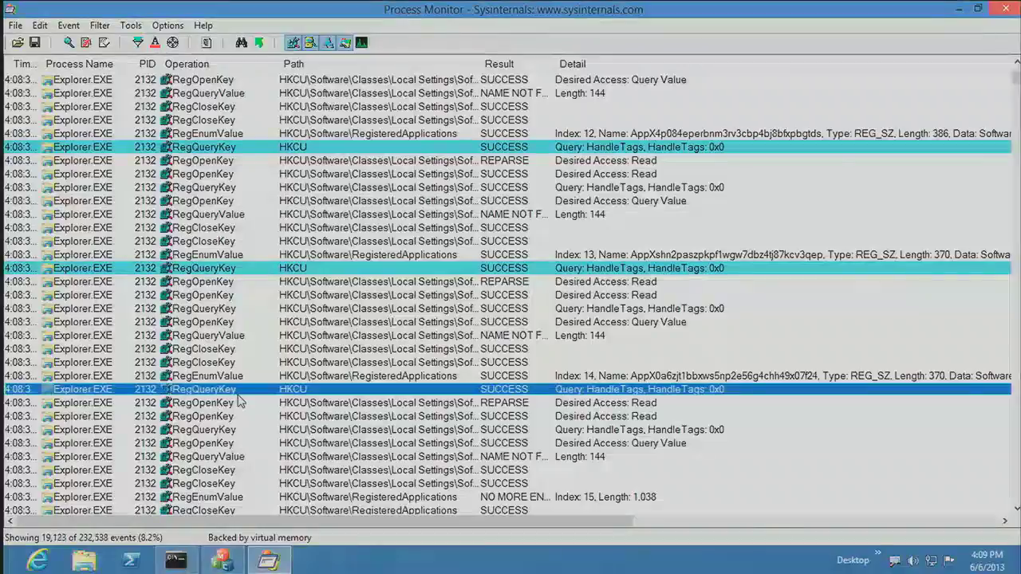
# - Move backward and forward between the highlighted HKCU events in the event list
pyautogui.hotkey('ctrl', 'Up')
pyautogui.hotkey('ctrl', 'Up')
pyautogui.hotkey('ctrl', 'Down')
pyautogui.hotkey('ctrl', 'Down')
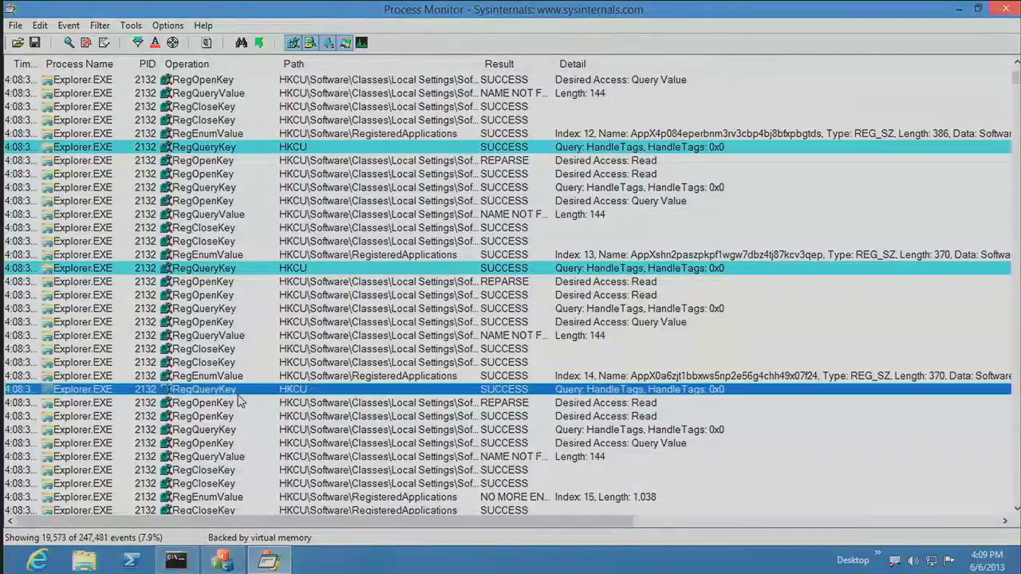
# - Filter the event list to include only the path HKCU\Software\RegisteredApplications
pyautogui.click(427, 256)
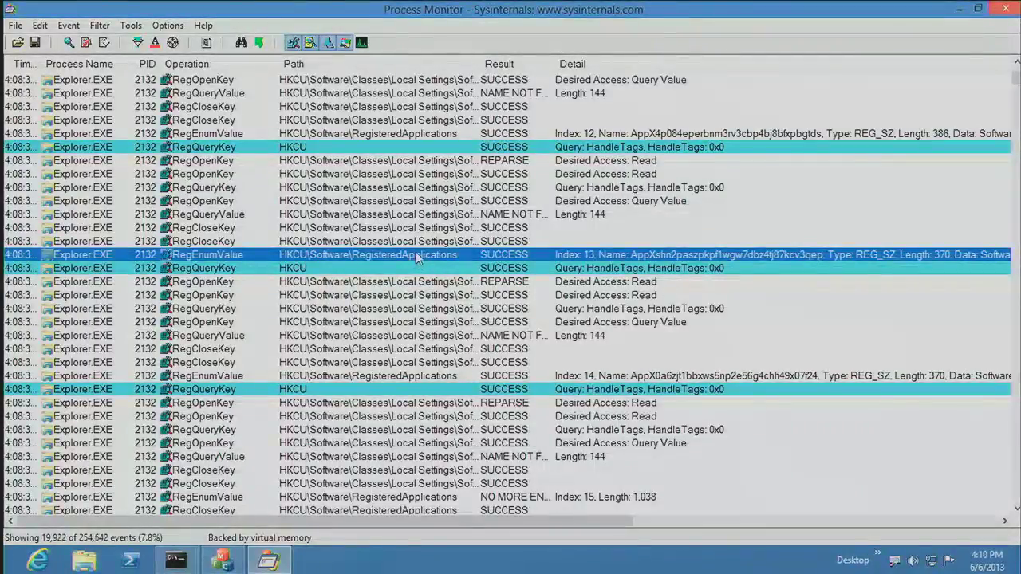
pyautogui.rightClick(363, 256)
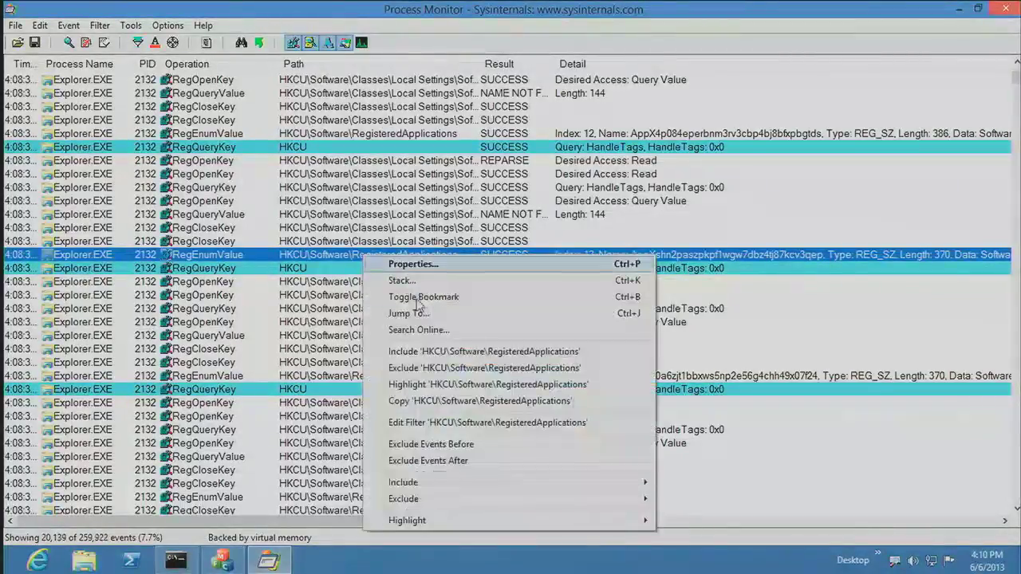
pyautogui.click(431, 357)
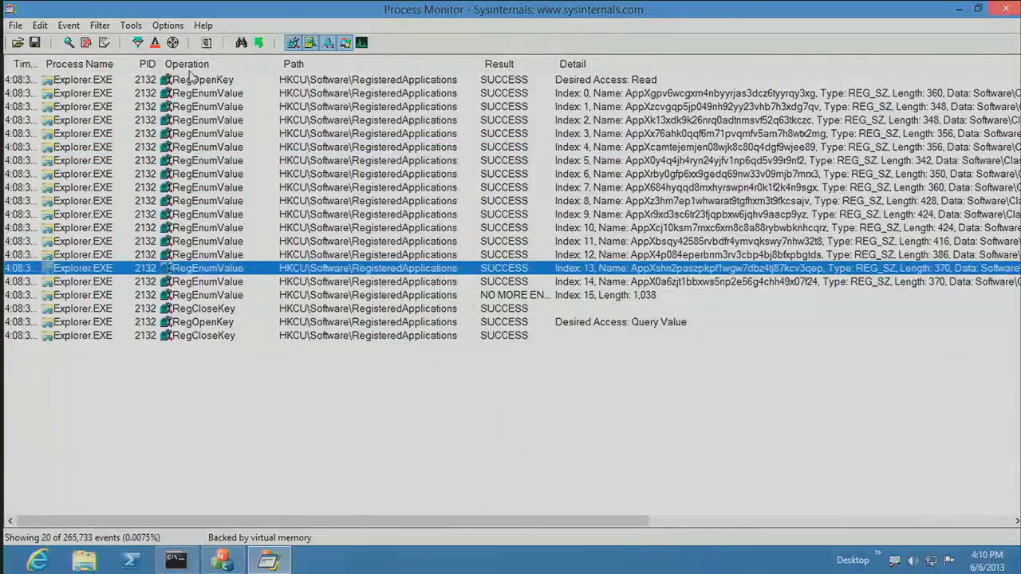
# - Edit the path filter to include events whose path begins with HKCU\Software\RegisteredApplications, and widen the Path column to fit the full paths
pyautogui.click(137, 42)
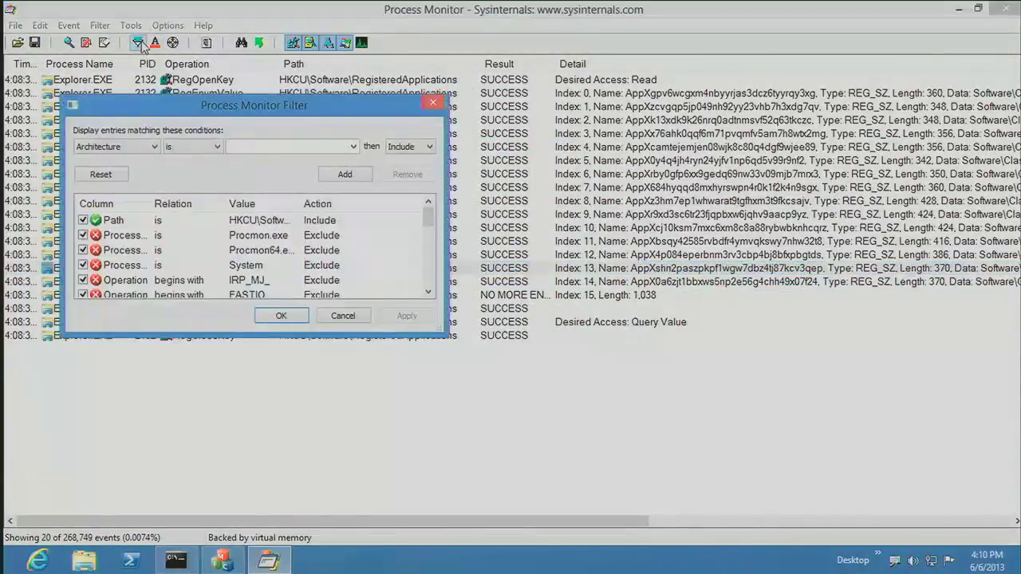
pyautogui.press('Escape')
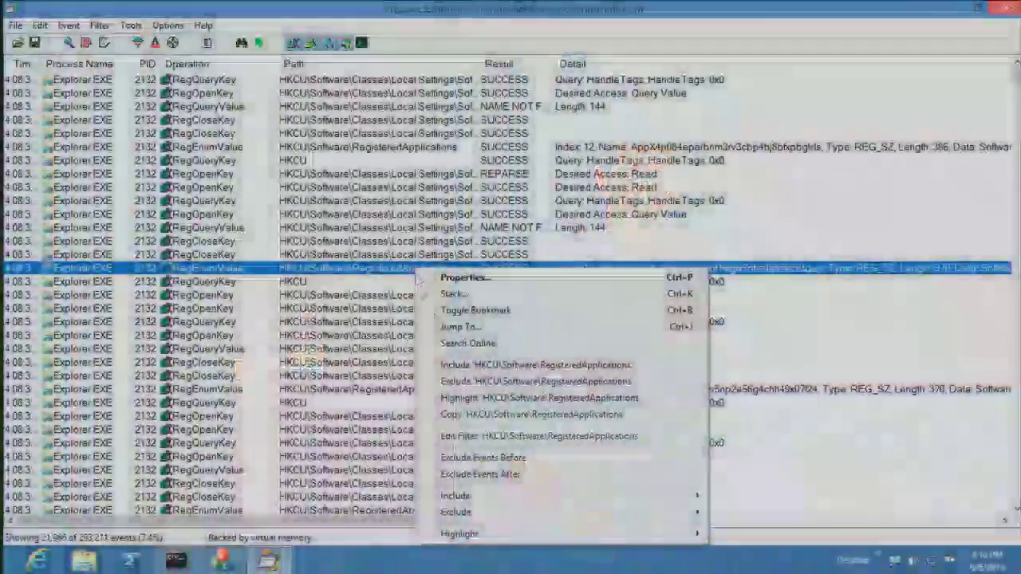
pyautogui.click(459, 436)
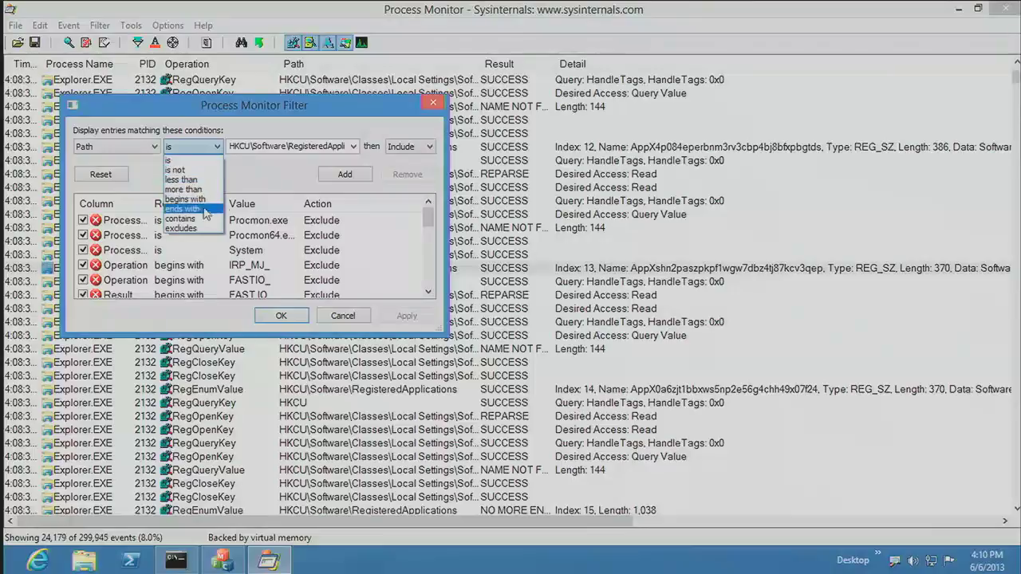
pyautogui.click(205, 219)
pyautogui.click(217, 148)
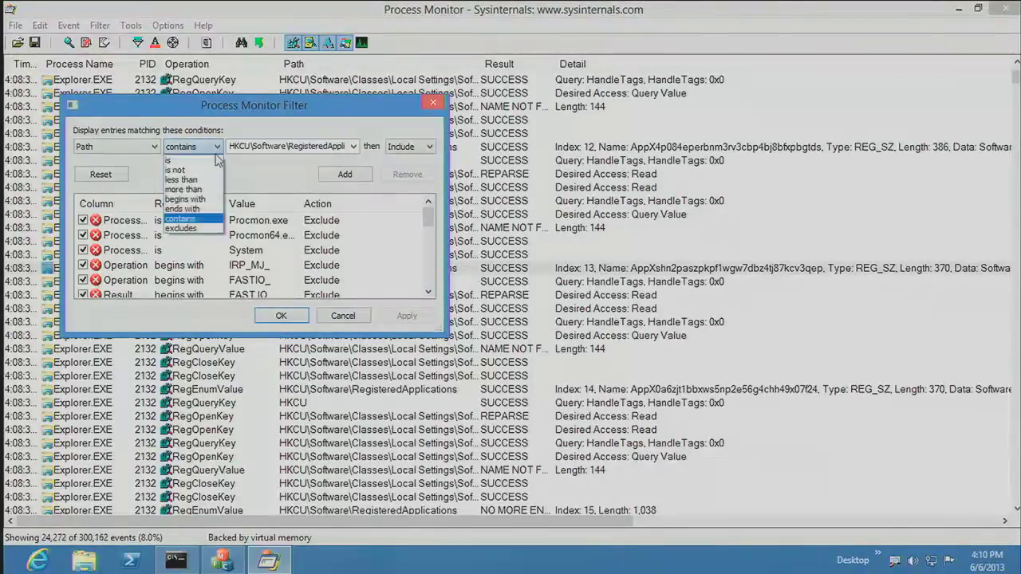
pyautogui.click(207, 199)
pyautogui.click(342, 177)
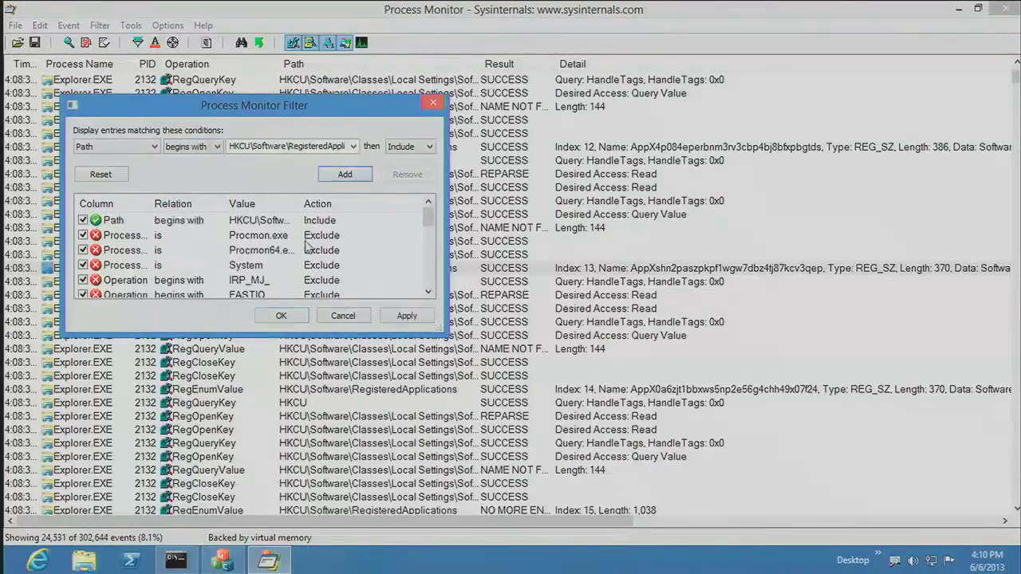
pyautogui.click(280, 315)
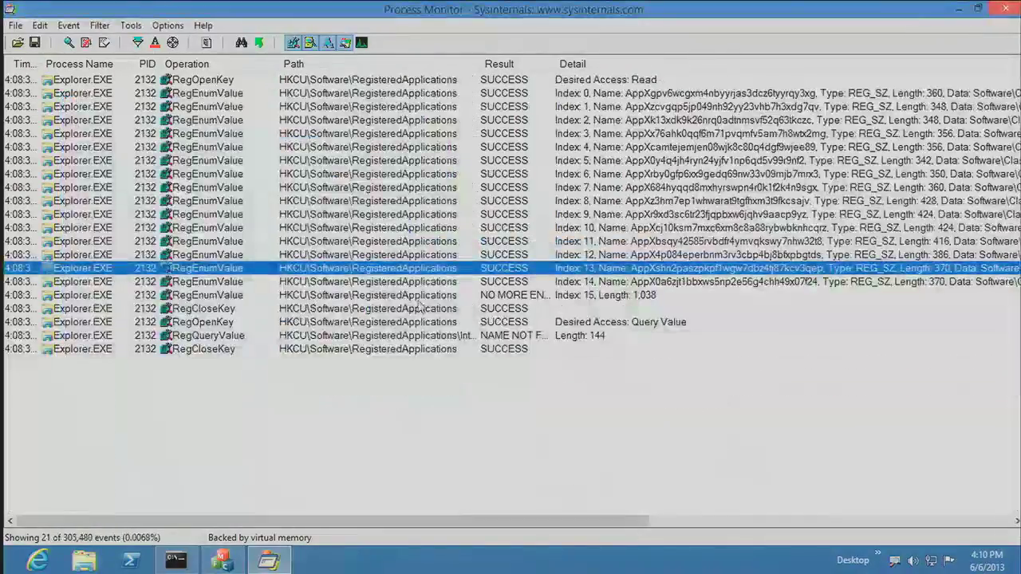
pyautogui.moveTo(477, 64); pyautogui.dragTo(534, 64)
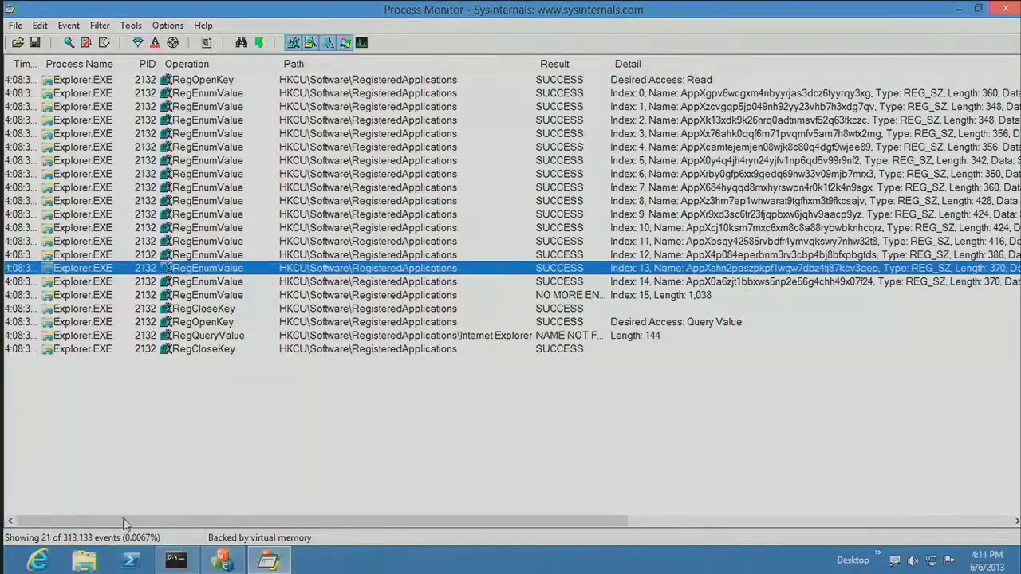
# - Launch calc from the administrator command prompt and filter the Process Monitor events to the process owning the Calculator window
pyautogui.moveTo(178, 563)
pyautogui.click(179, 517)
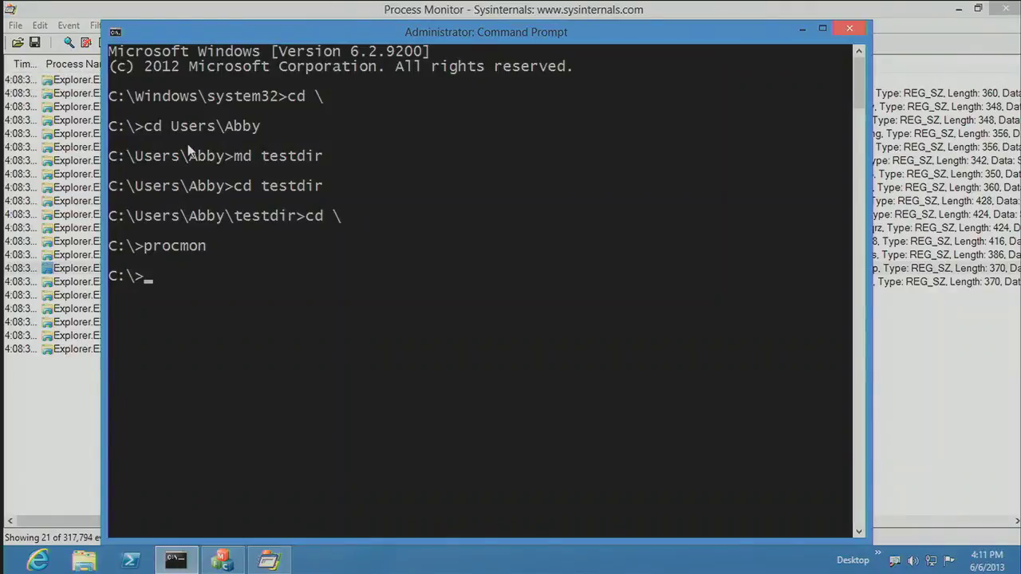
pyautogui.write('calc')
pyautogui.press('Return')
pyautogui.click(74, 34)
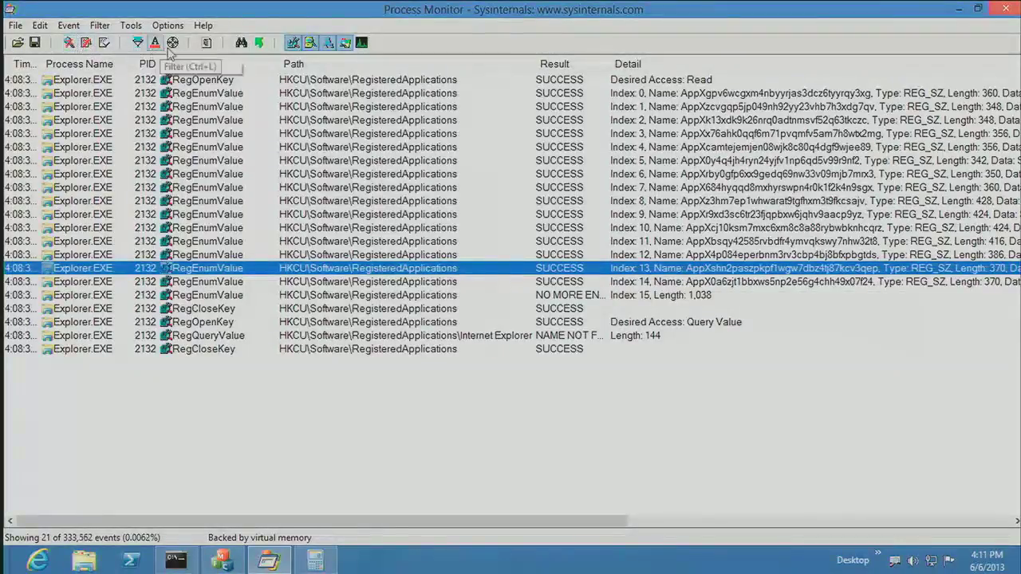
pyautogui.moveTo(179, 51); pyautogui.dragTo(228, 189)
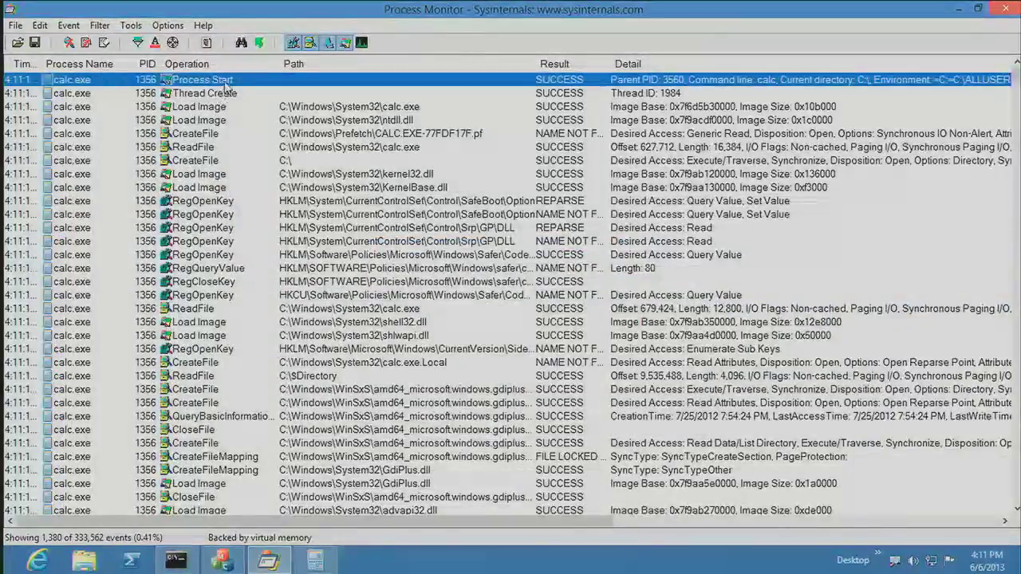
# - View the properties of calc.exe's Process Start event, widening the window to read the current directory and environment variables, and close them
pyautogui.doubleClick(226, 88)
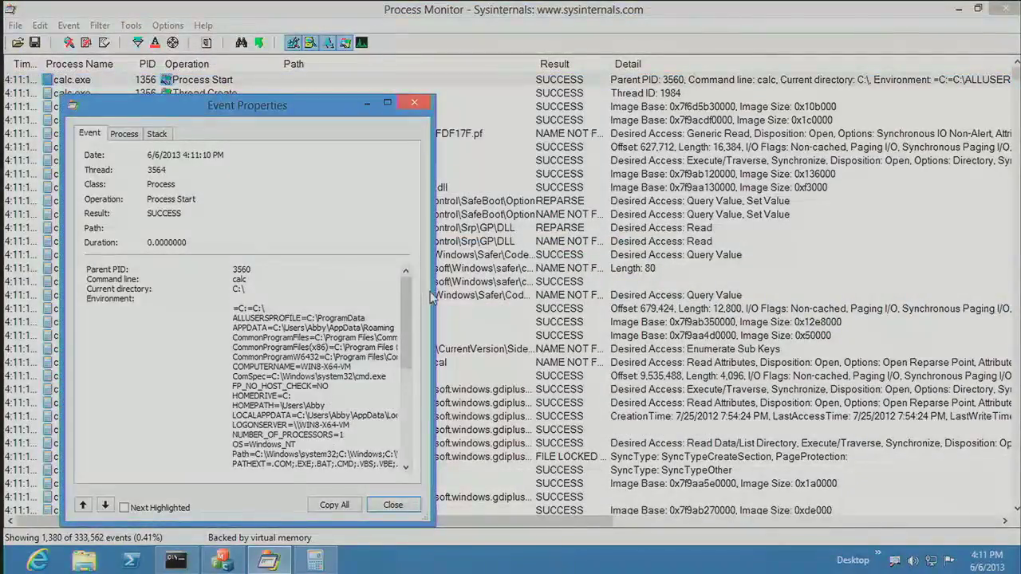
pyautogui.moveTo(431, 298); pyautogui.dragTo(654, 315)
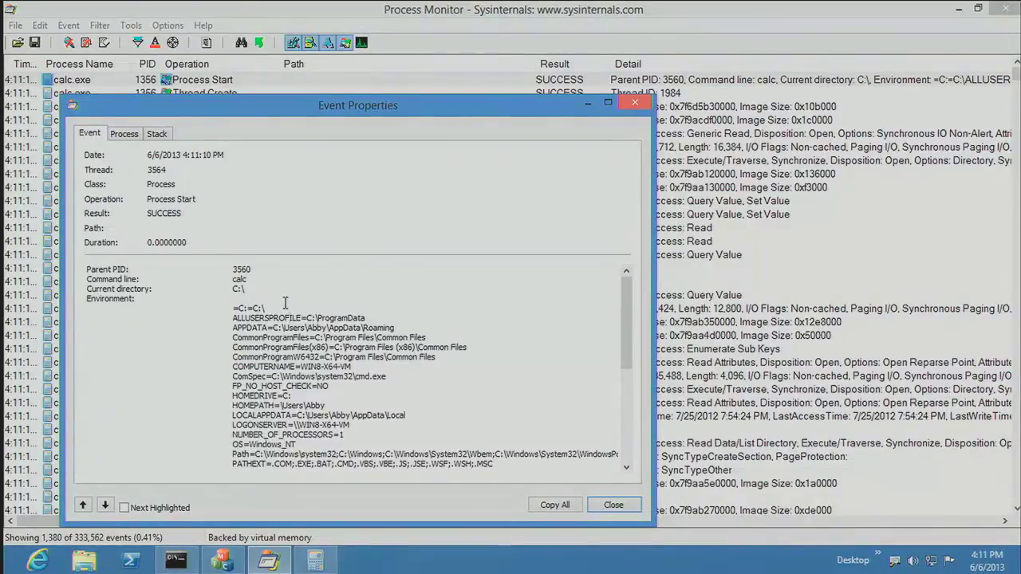
pyautogui.moveTo(625, 339); pyautogui.dragTo(626, 436)
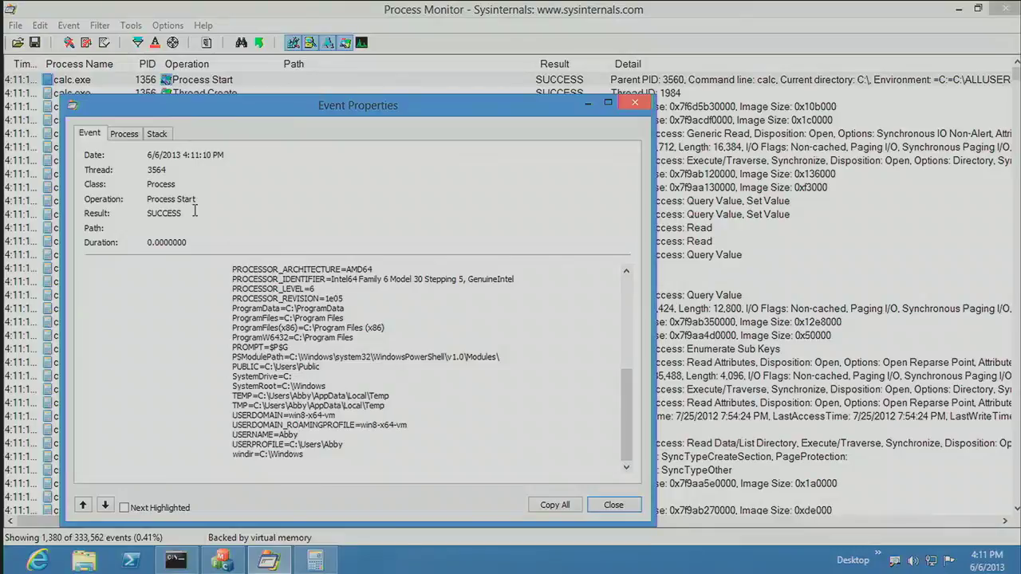
pyautogui.press('Escape')
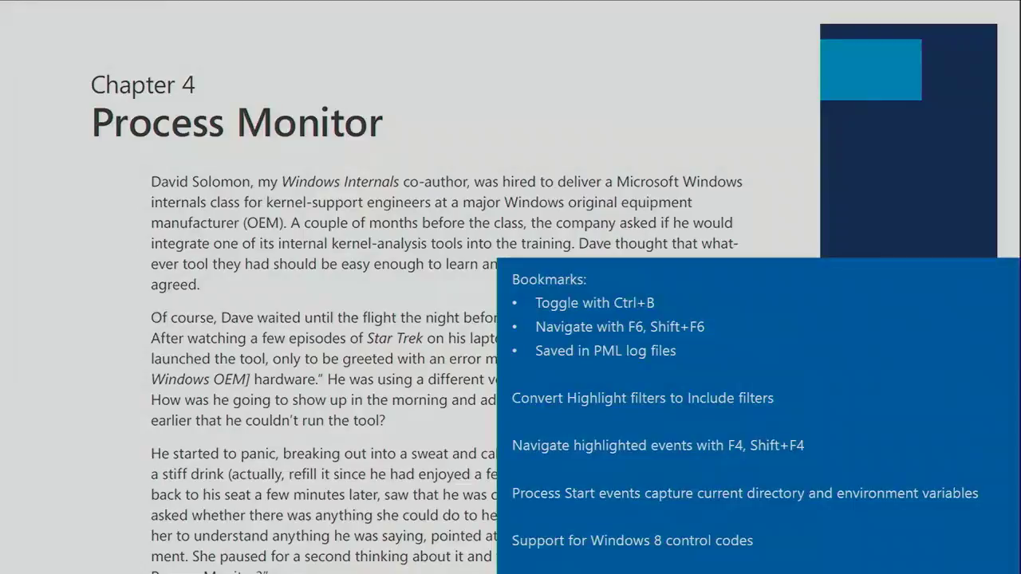
pyautogui.press('Right')
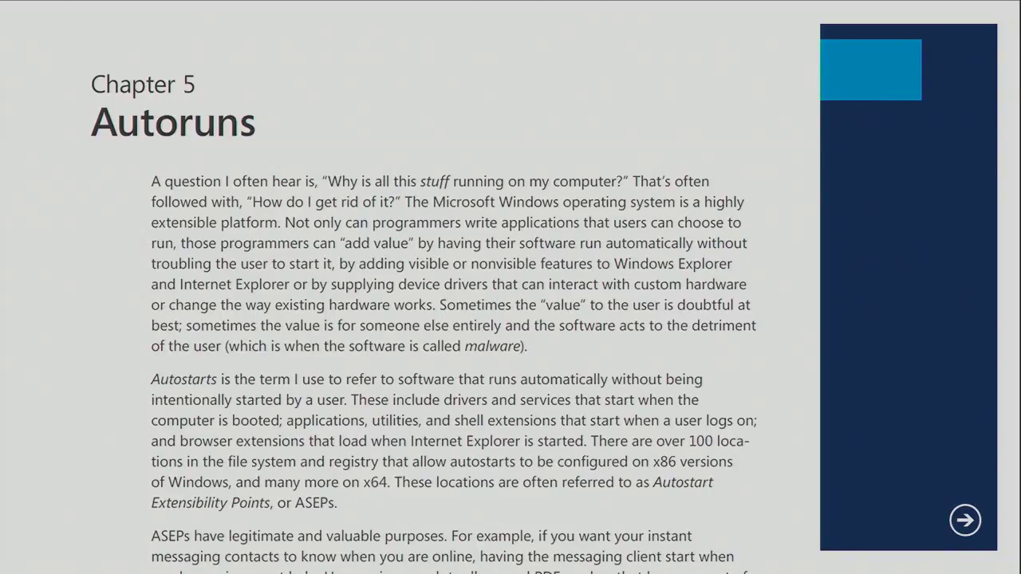
pyautogui.press('Right')
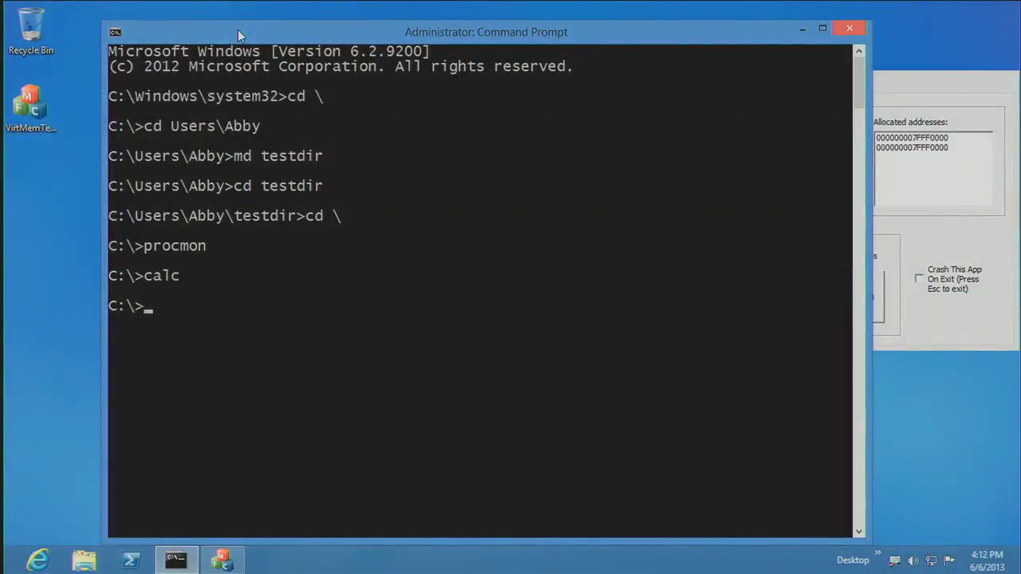
# - Launch autoruns from the administrator command prompt and maximize its window
pyautogui.write('autoruns')
pyautogui.press('Return')
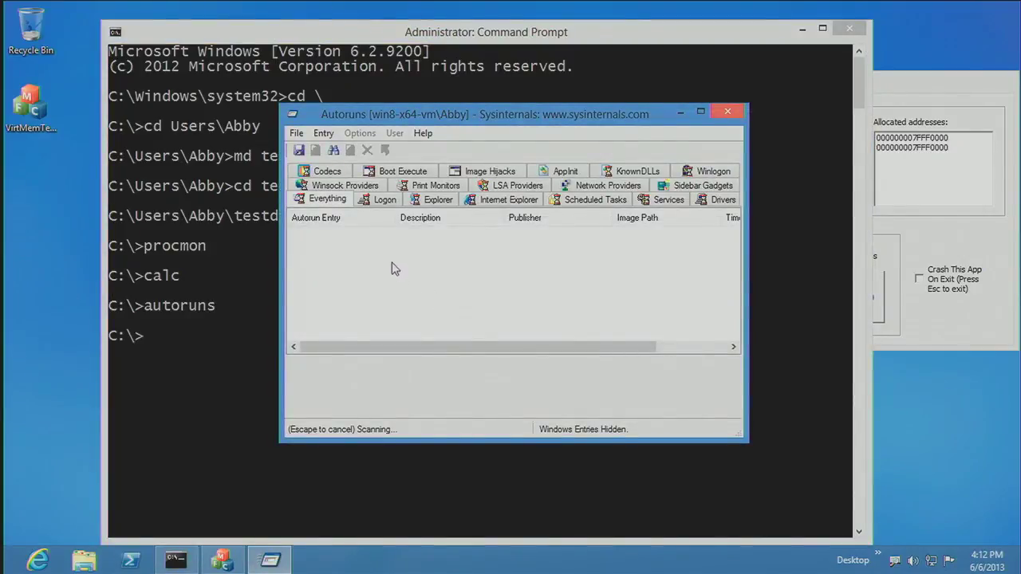
pyautogui.doubleClick(421, 116)
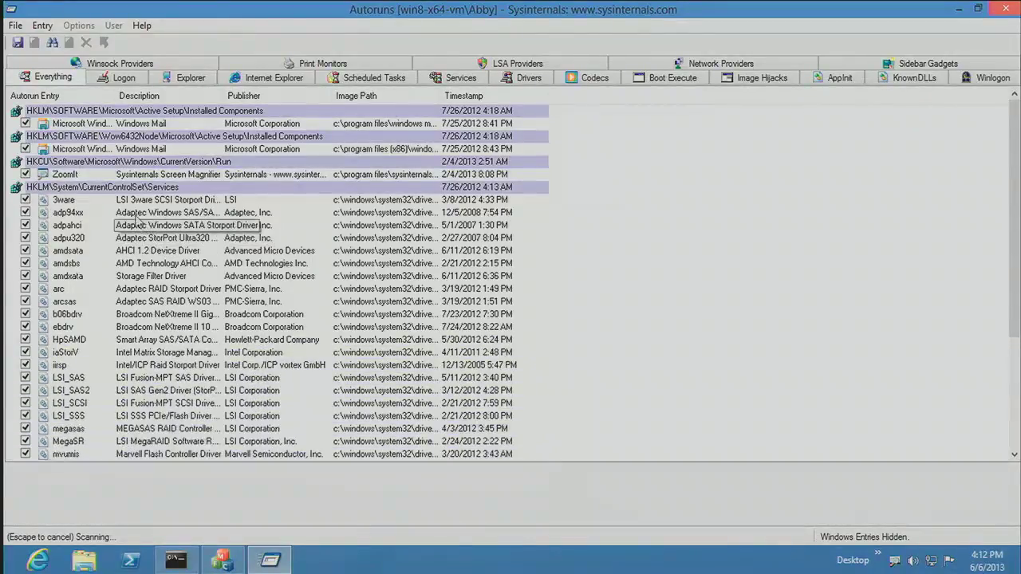
# - Jump from the ZoomIt autorun entry to its value in the Registry Editor, and close the Registry Editor
pyautogui.click(78, 177)
pyautogui.rightClick(78, 177)
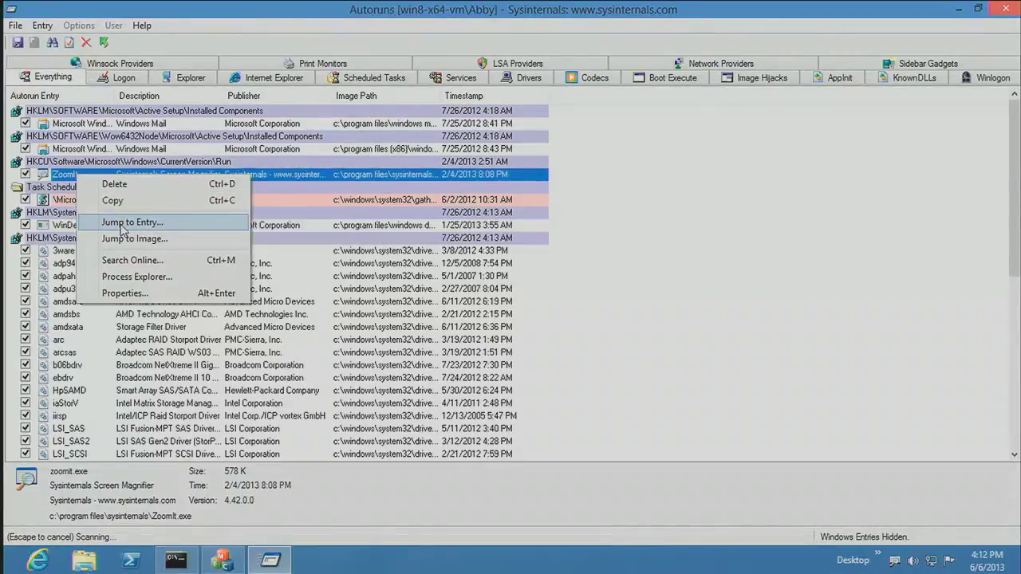
pyautogui.click(121, 230)
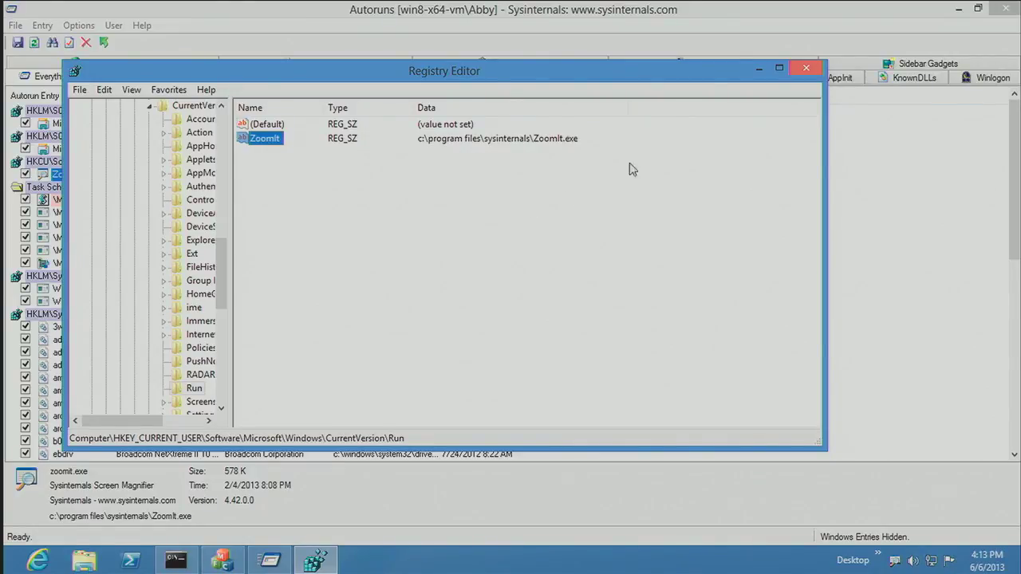
pyautogui.click(808, 68)
# - Jump to the ZoomIt entry's image file in its folder, and return to Autoruns
pyautogui.rightClick(113, 173)
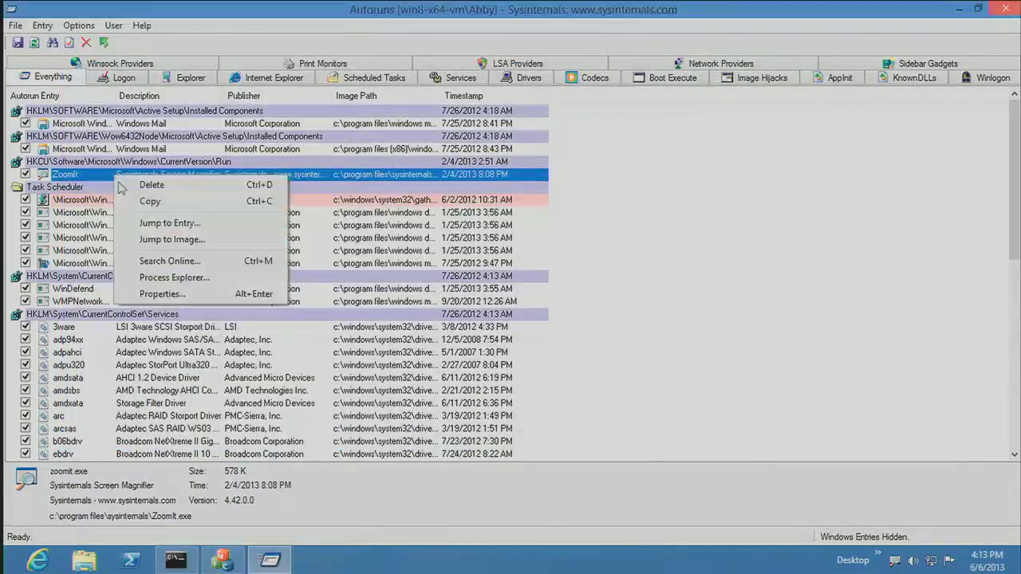
pyautogui.click(150, 240)
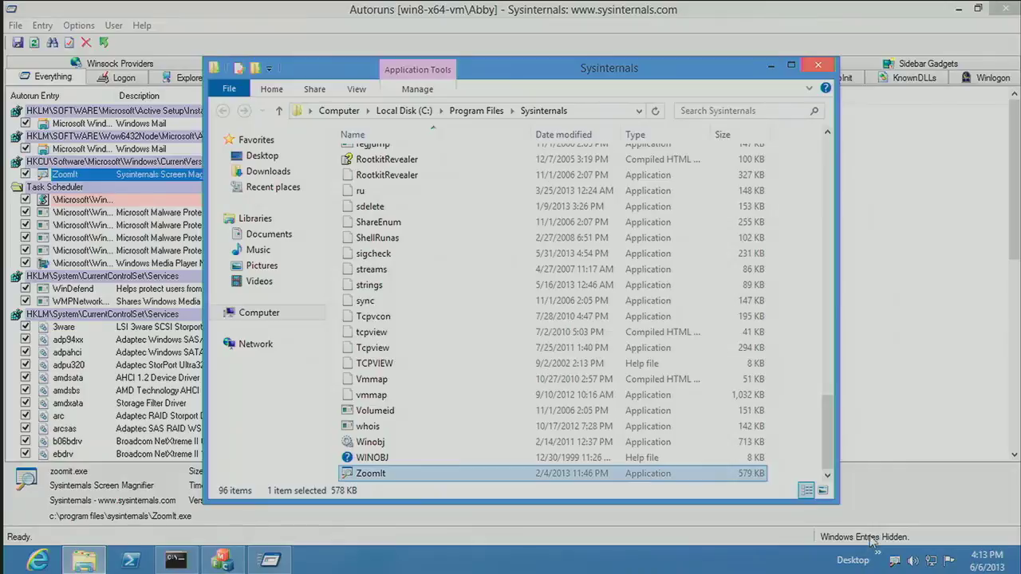
pyautogui.hotkey('alt', 'Tab')
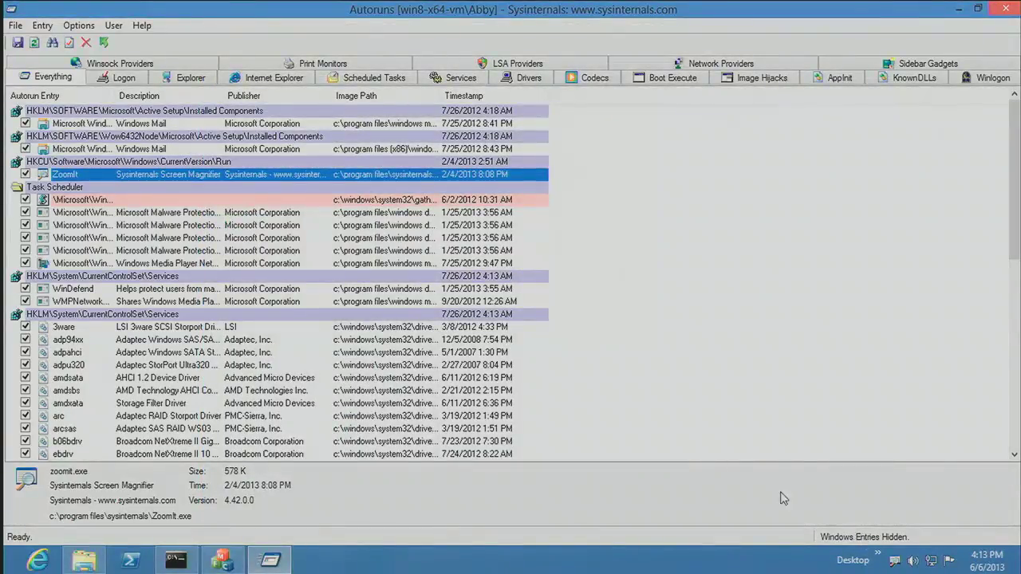
# - Open the Autoruns filter options
pyautogui.click(88, 29)
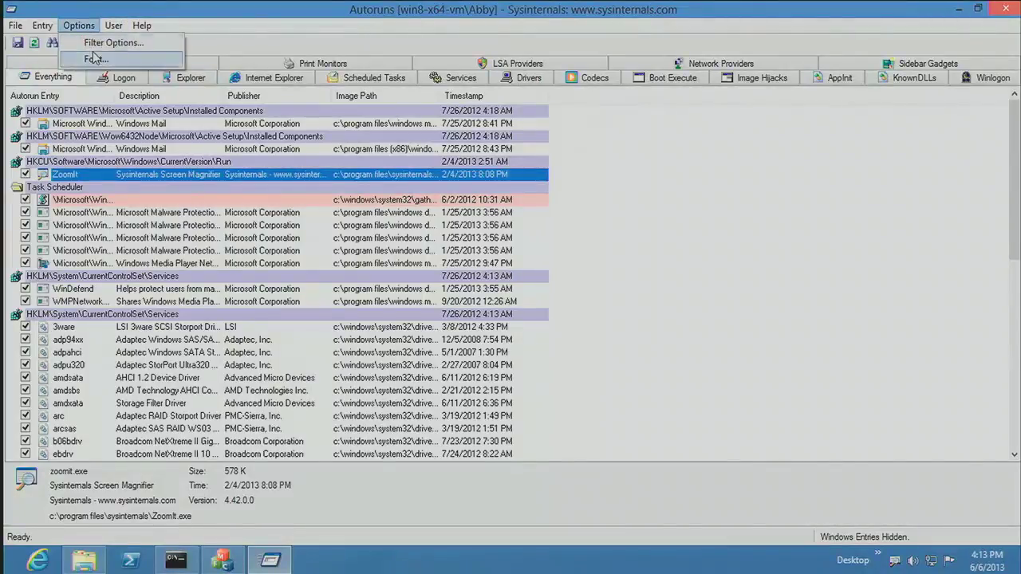
pyautogui.click(100, 39)
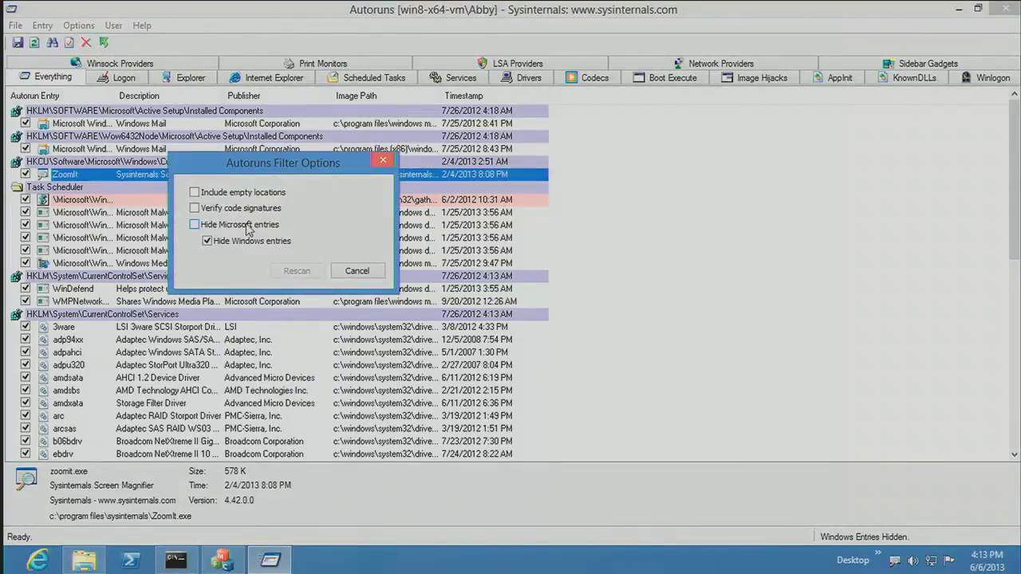
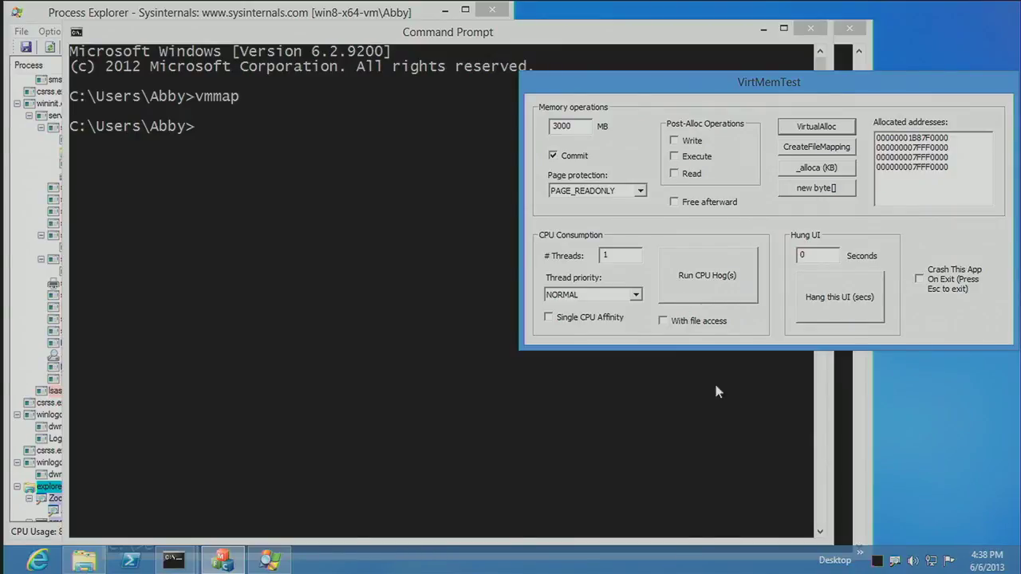
# - Display ProcDump's usage help in the standard command prompt with procdump /? and review its command-line switches
pyautogui.click(390, 42)
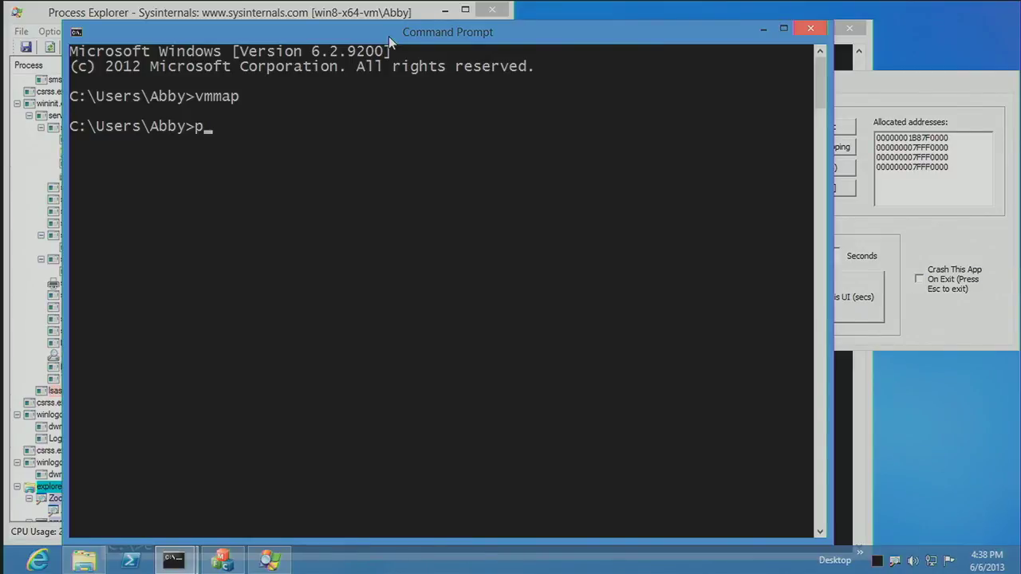
pyautogui.write('procdump /?')
pyautogui.press('Return')
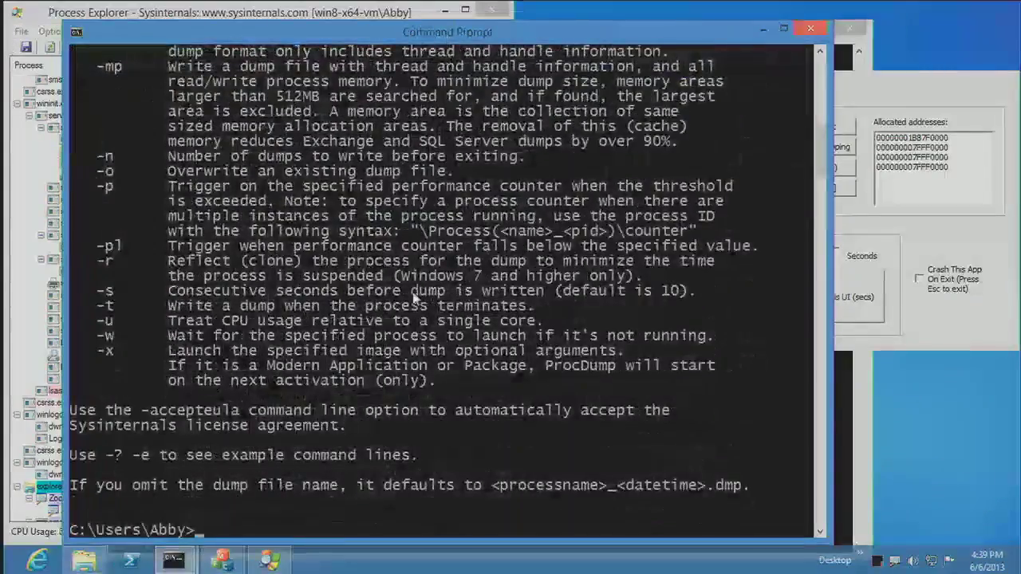
pyautogui.scroll(2, 411, 297)
pyautogui.scroll(6, 411, 296)
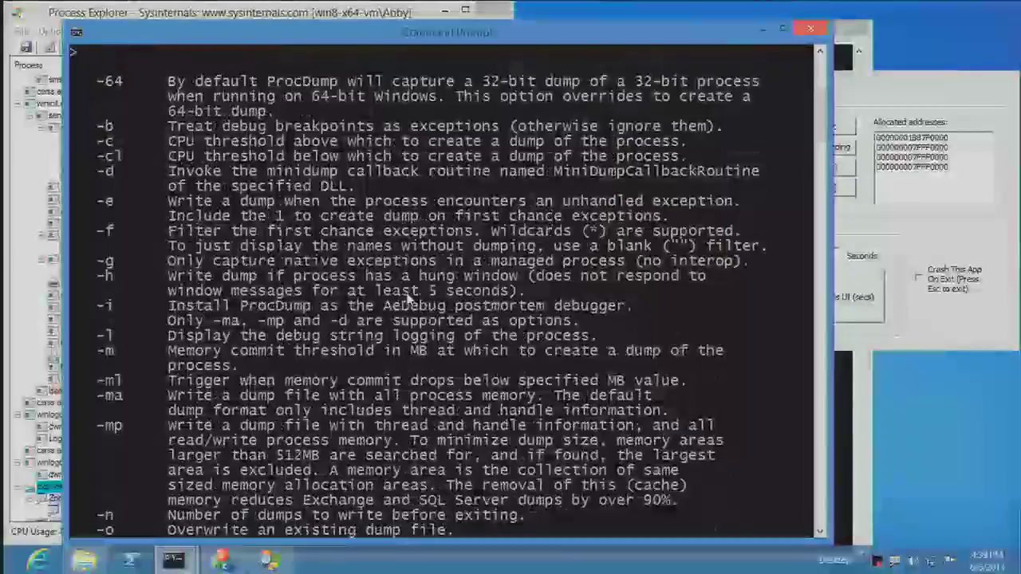
# - List ProcDump's example command lines with procdump -? -e
pyautogui.write('procdump -?')
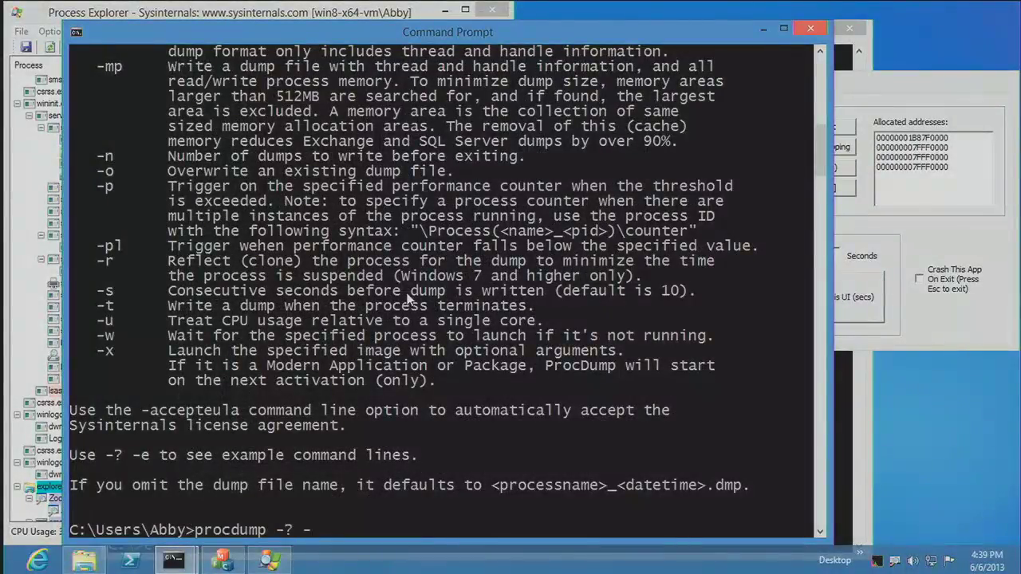
pyautogui.write(' -e')
pyautogui.press('Return')
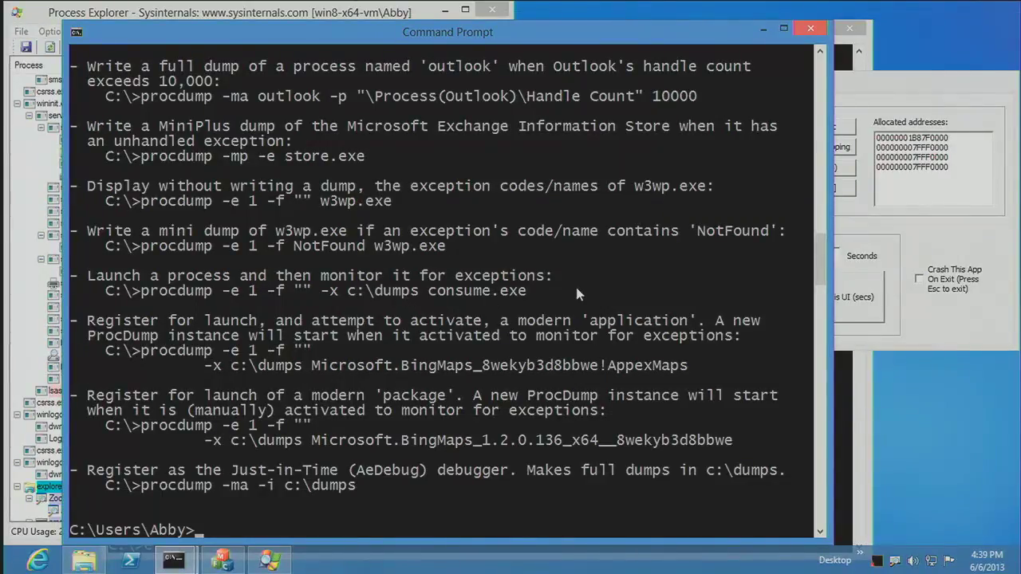
# - Switch to the administrator command prompt, clear its output and launch procmon
pyautogui.moveTo(173, 560)
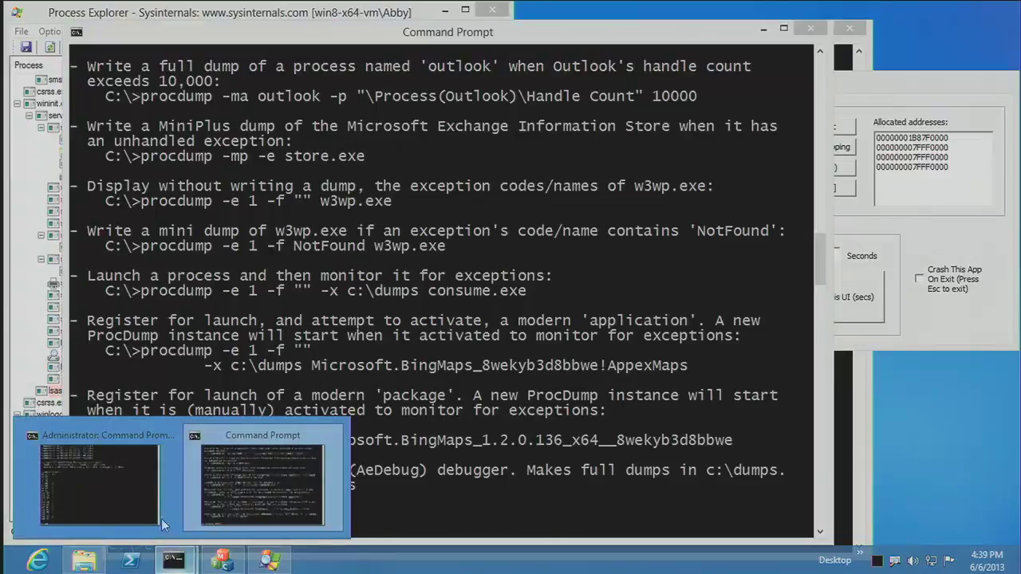
pyautogui.click(128, 484)
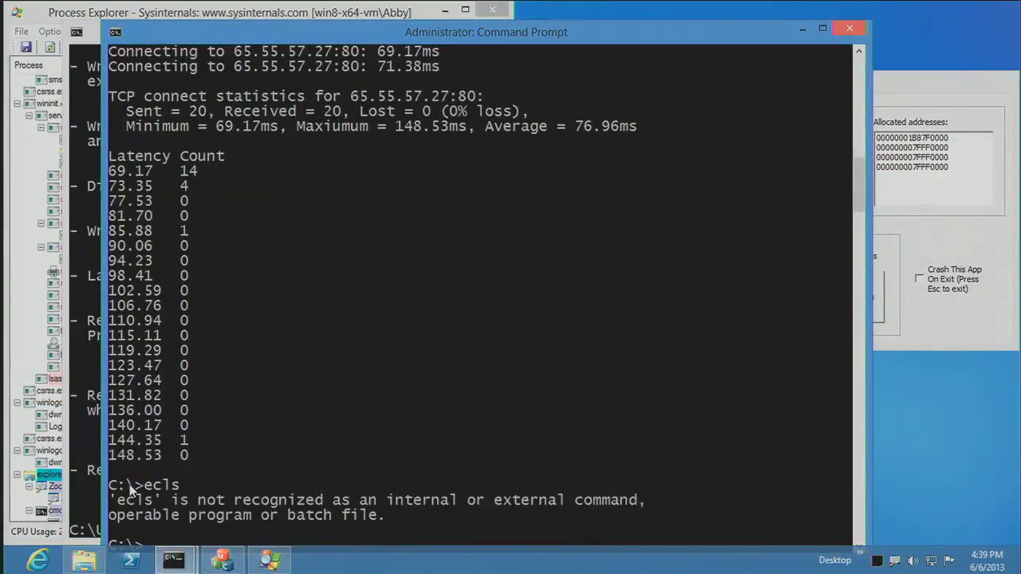
pyautogui.write('cls')
pyautogui.press('Return')
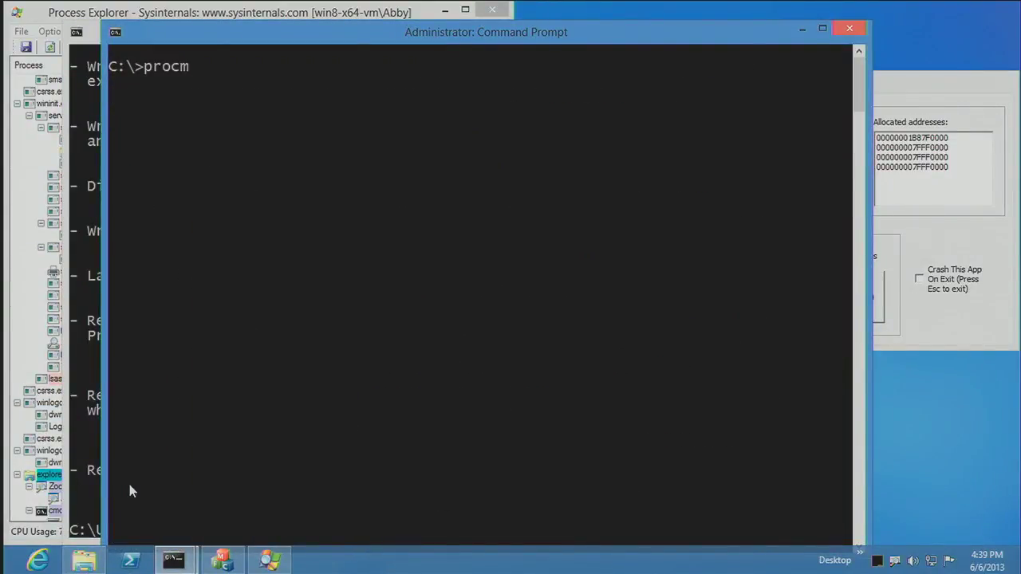
pyautogui.press('Return')
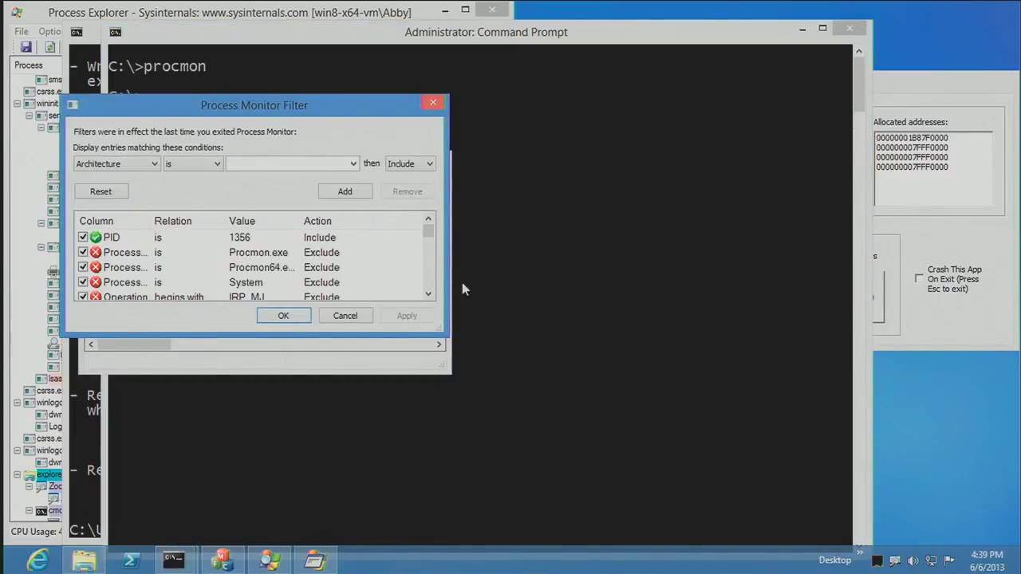
# - Reset the saved Process Monitor filter and show profiling events except for the Process Profiling operation
pyautogui.click(101, 192)
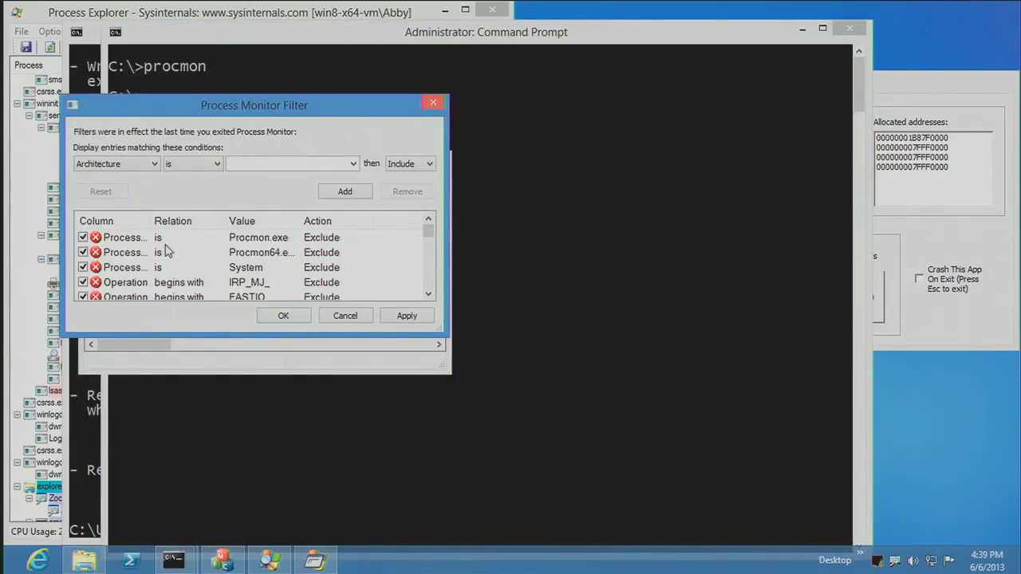
pyautogui.click(269, 316)
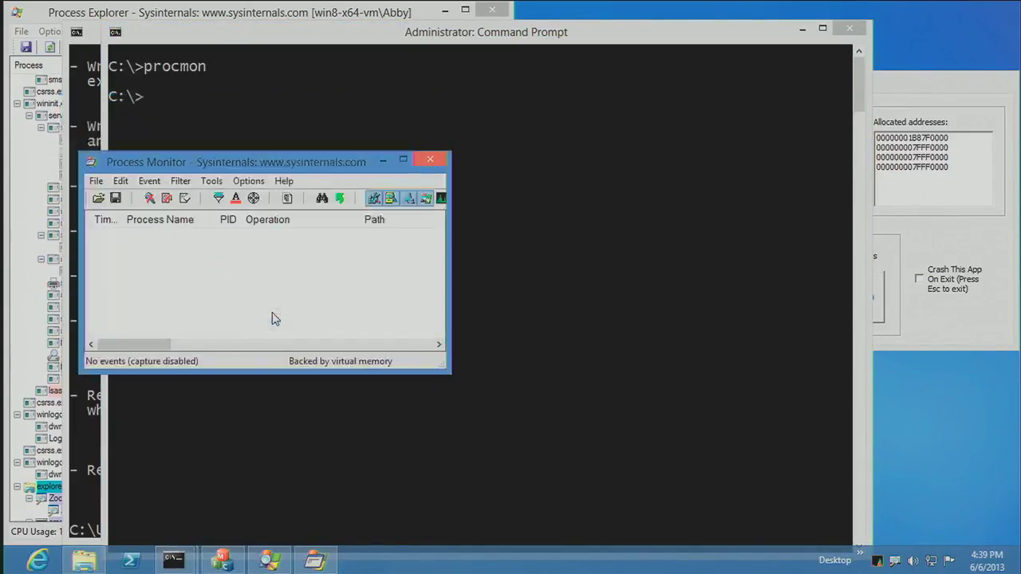
pyautogui.click(442, 197)
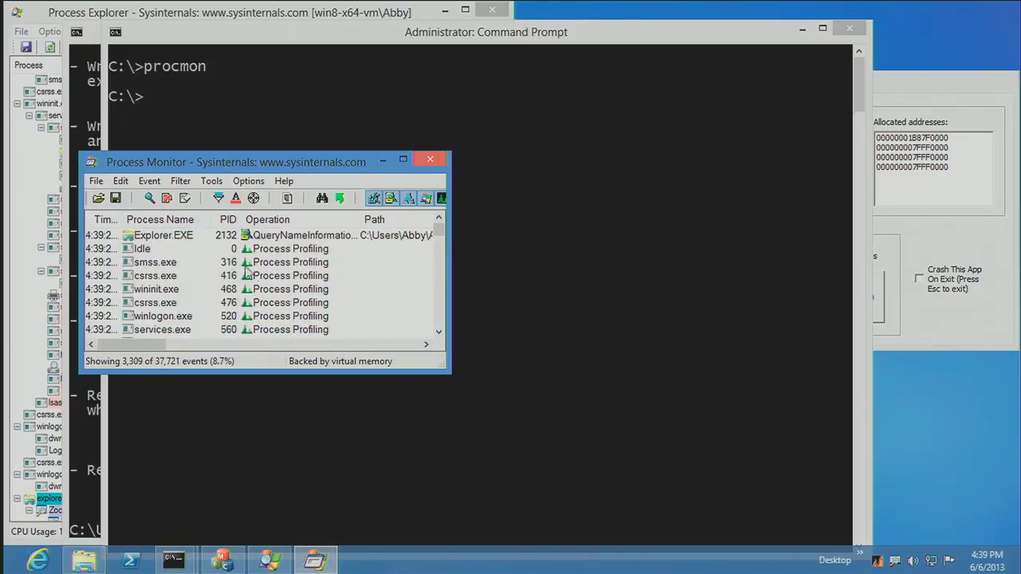
pyautogui.moveTo(450, 253); pyautogui.dragTo(544, 255)
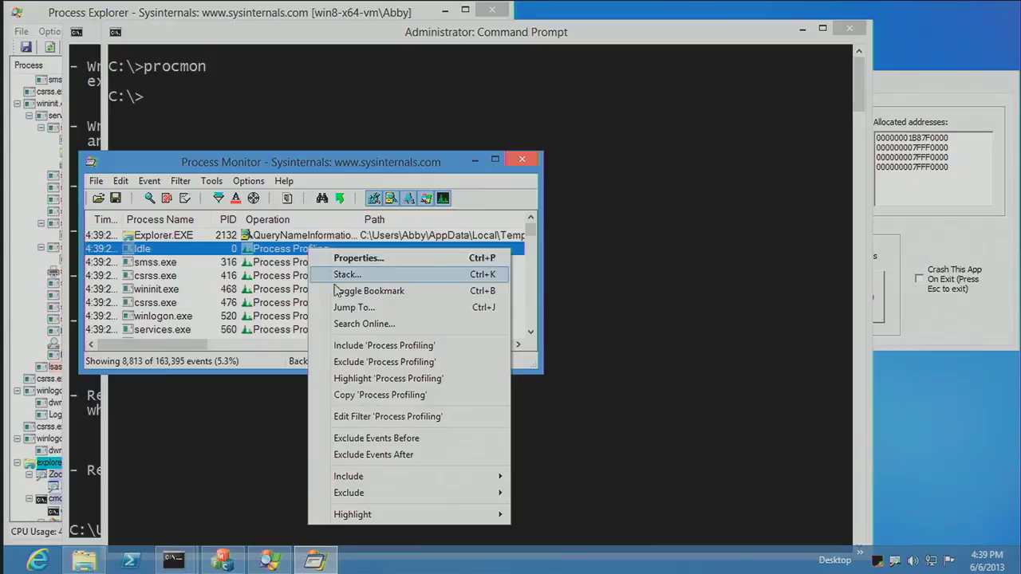
pyautogui.click(375, 363)
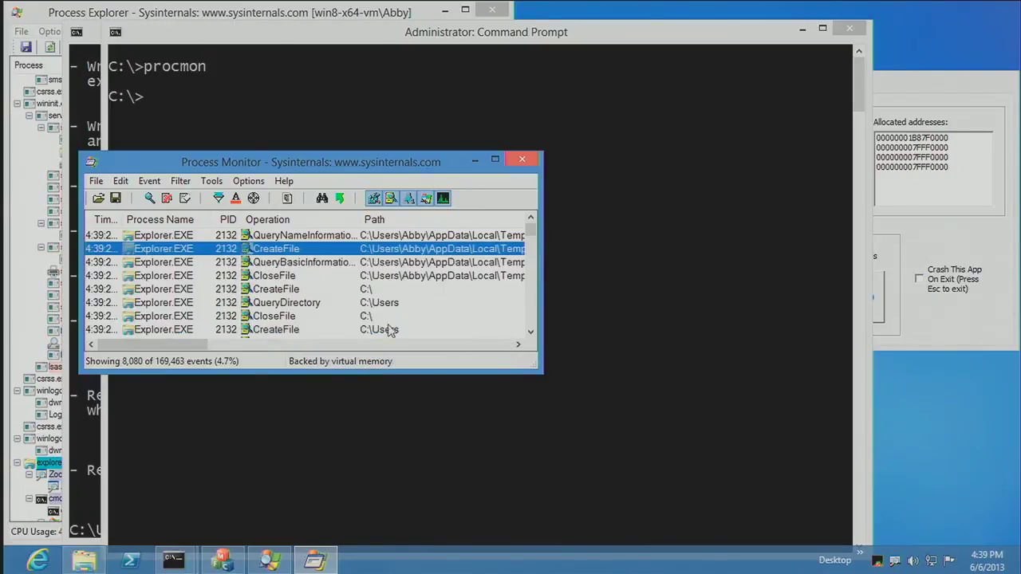
# - Start monitoring VirtMemTest for CPU spikes from the administrator command prompt with procdump -c 50 -u virtmemtest64
pyautogui.click(494, 64)
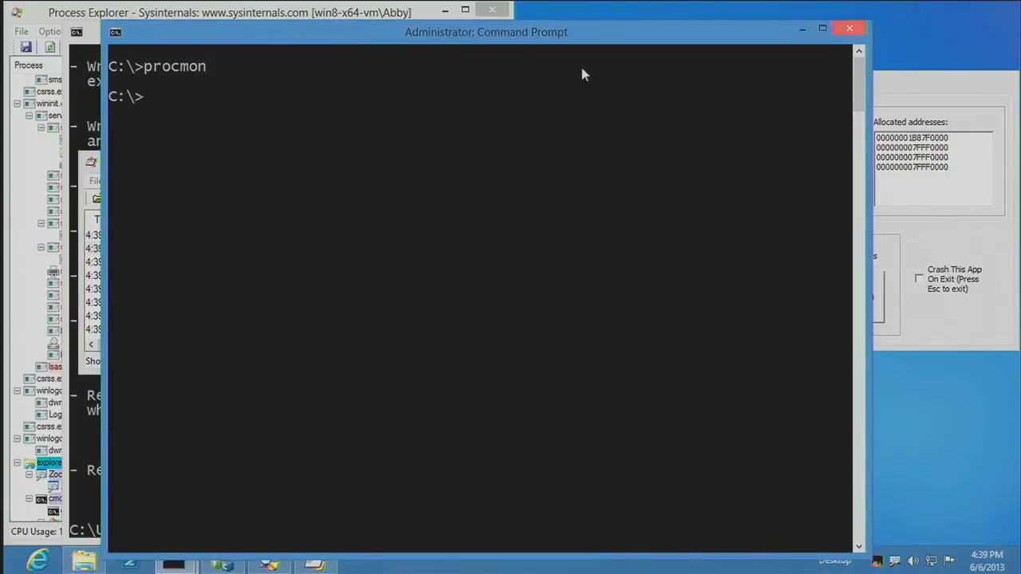
pyautogui.click(398, 40)
pyautogui.write('pro')
pyautogui.click(903, 86)
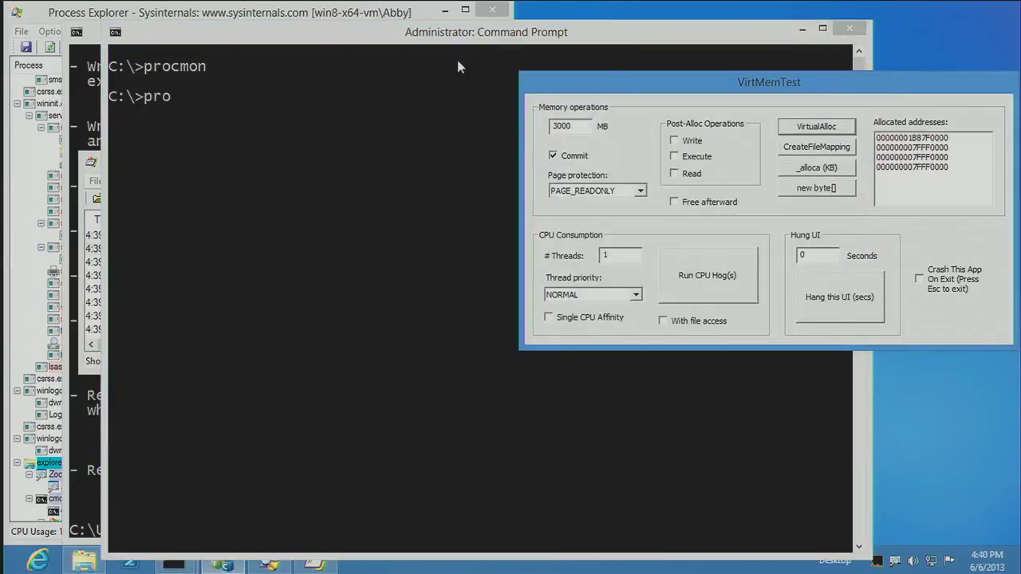
pyautogui.click(459, 40)
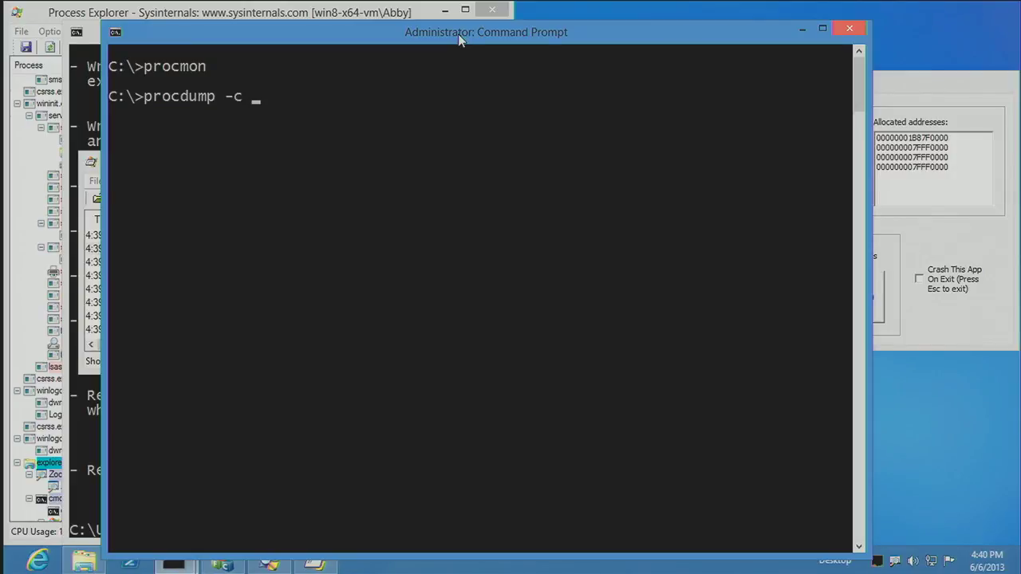
pyautogui.write('50 virtmemtest64')
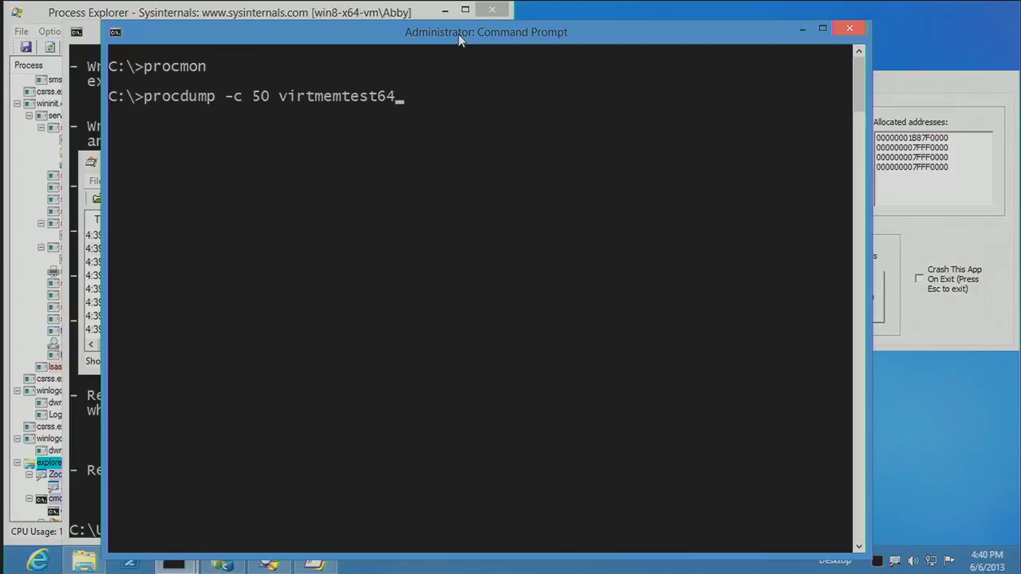
pyautogui.hotkey('ctrl', 'Left')
pyautogui.write('-u')
pyautogui.press('Return')
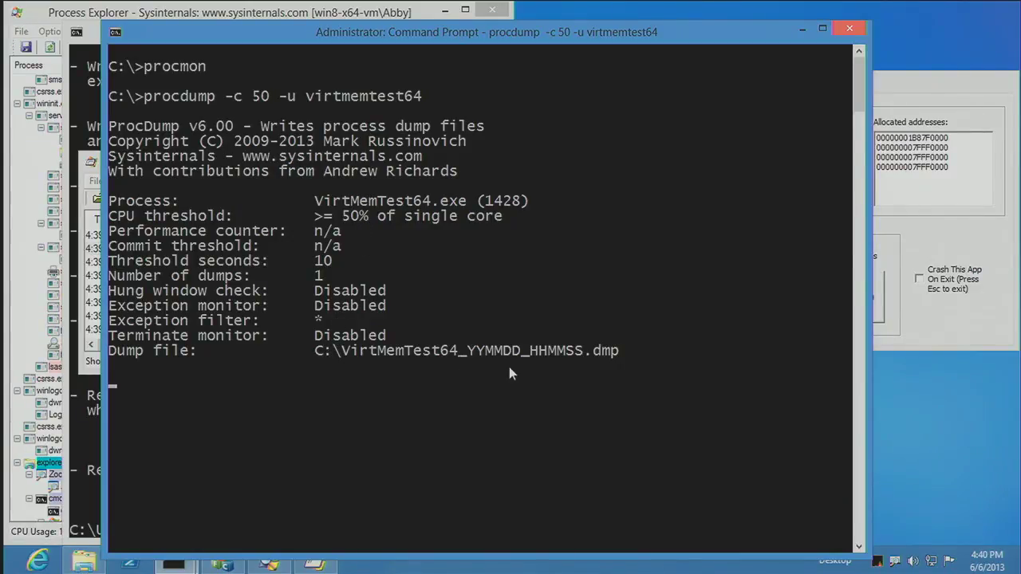
# - Enable file access in VirtMemTest, bring up Process Explorer and start the CPU hog with one thread
pyautogui.click(900, 78)
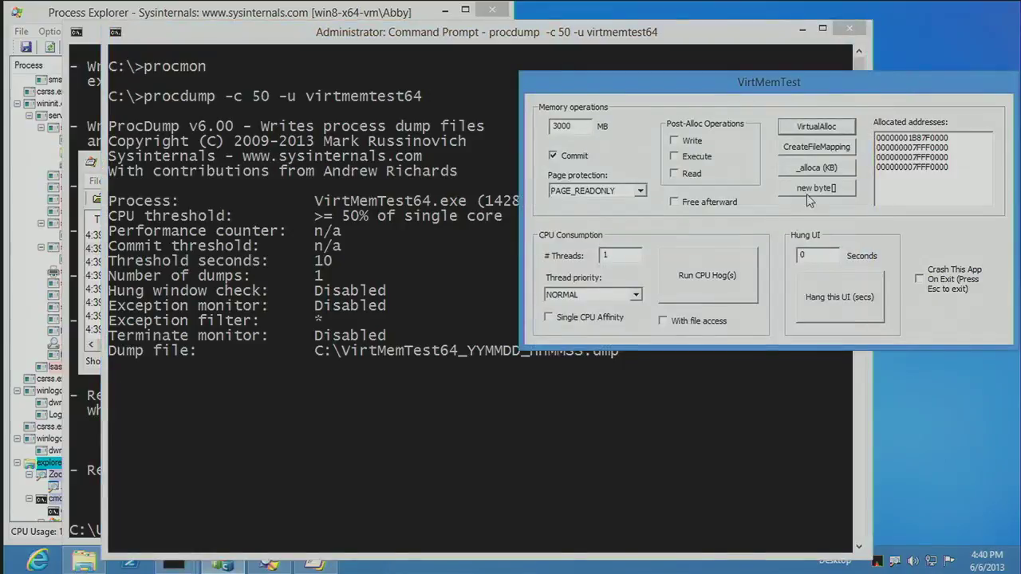
pyautogui.click(687, 322)
pyautogui.click(269, 564)
pyautogui.click(716, 292)
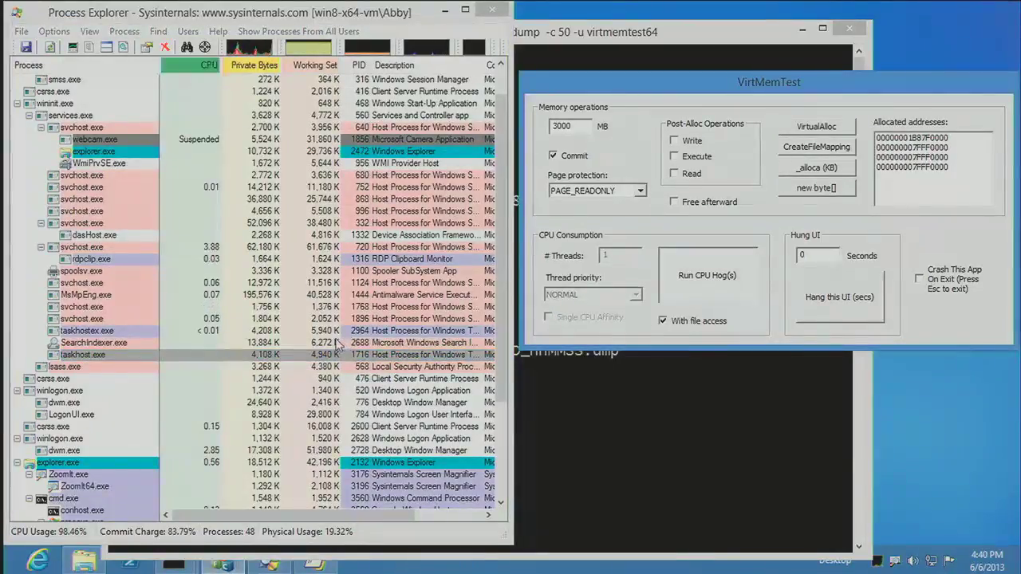
# - Check VirtMemTest64.exe's CPU load in Process Explorer and ProcDump's output, and stop the CPU hog once the threshold is reached
pyautogui.click(503, 462)
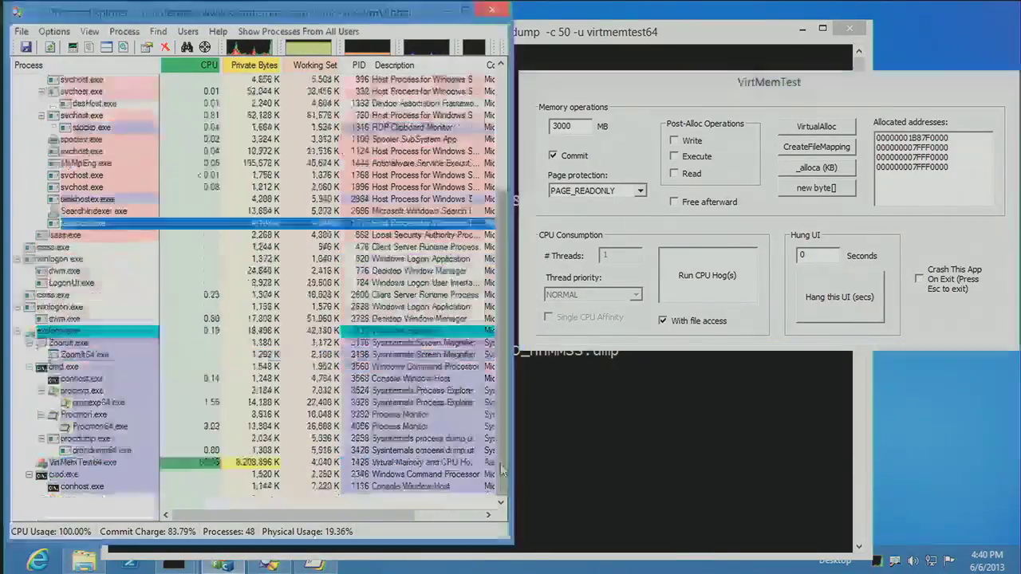
pyautogui.click(592, 32)
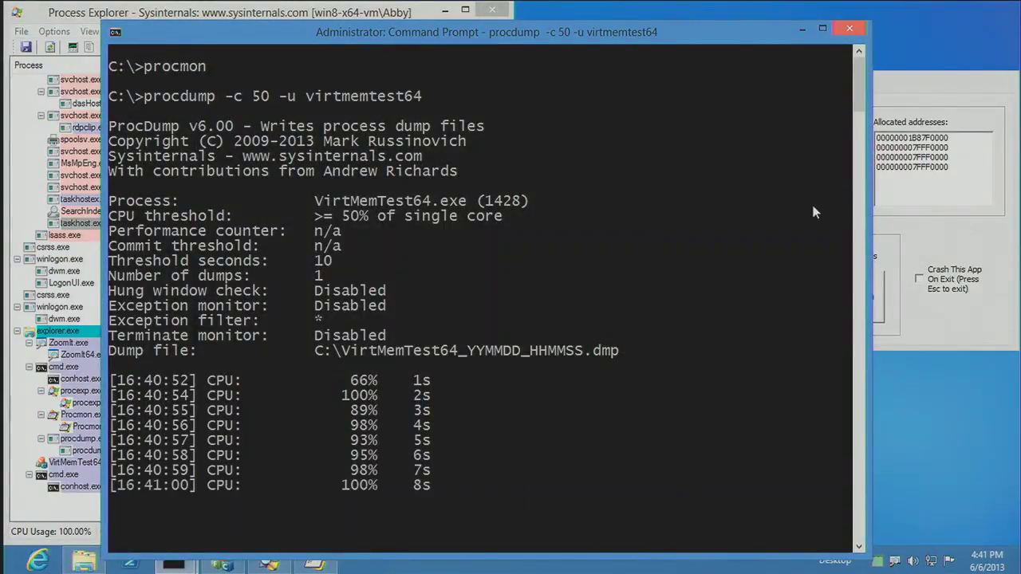
pyautogui.click(912, 96)
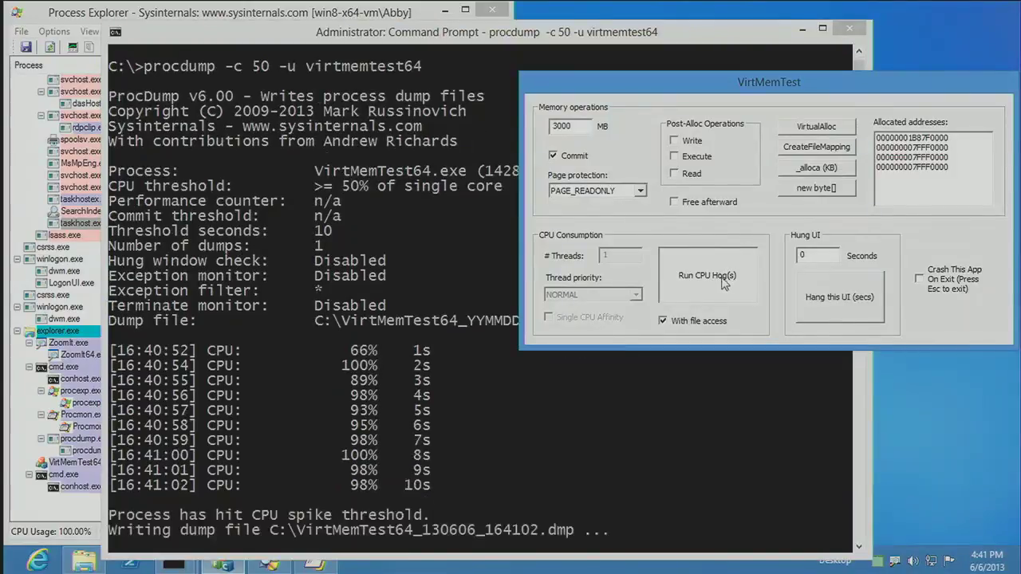
pyautogui.click(713, 288)
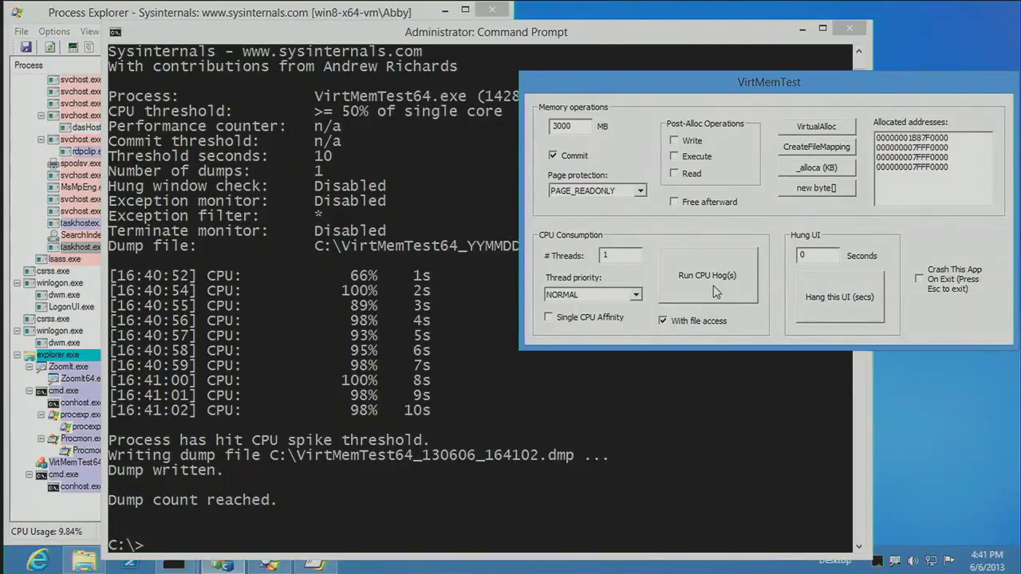
# - Maximize Process Monitor and limit its events to the process that owns the VirtMemTest window
pyautogui.click(315, 564)
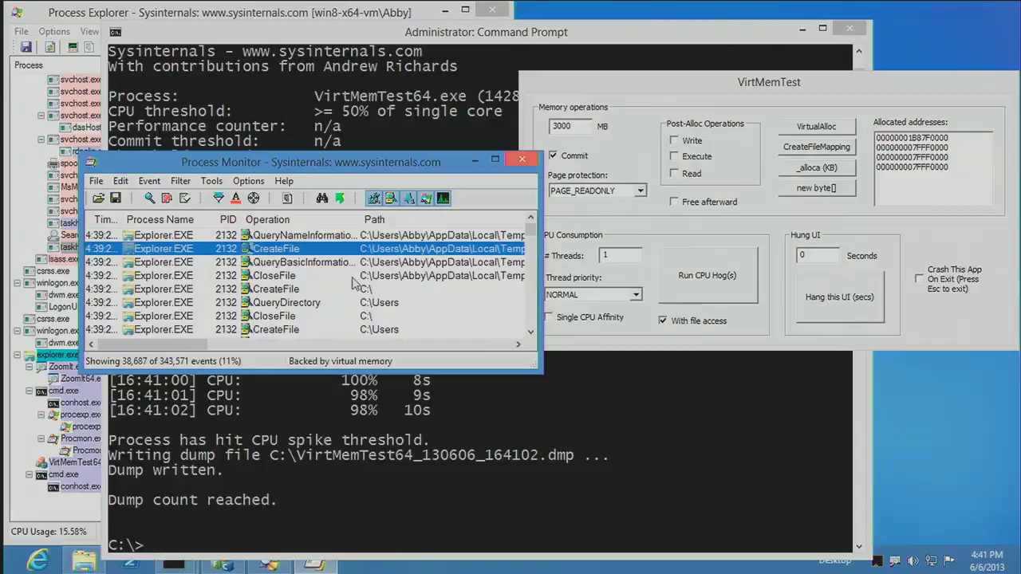
pyautogui.doubleClick(372, 164)
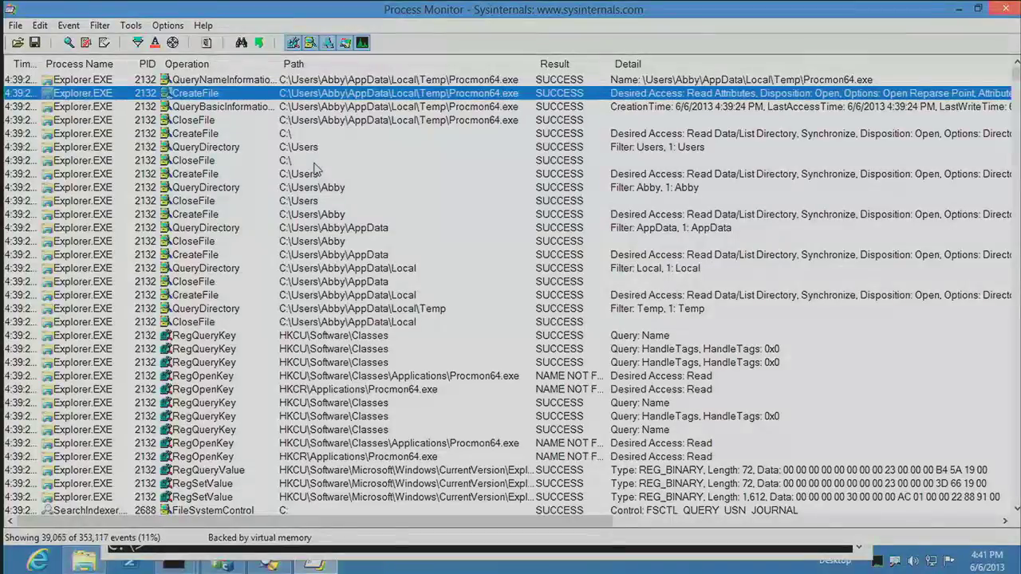
pyautogui.moveTo(172, 43); pyautogui.dragTo(605, 182)
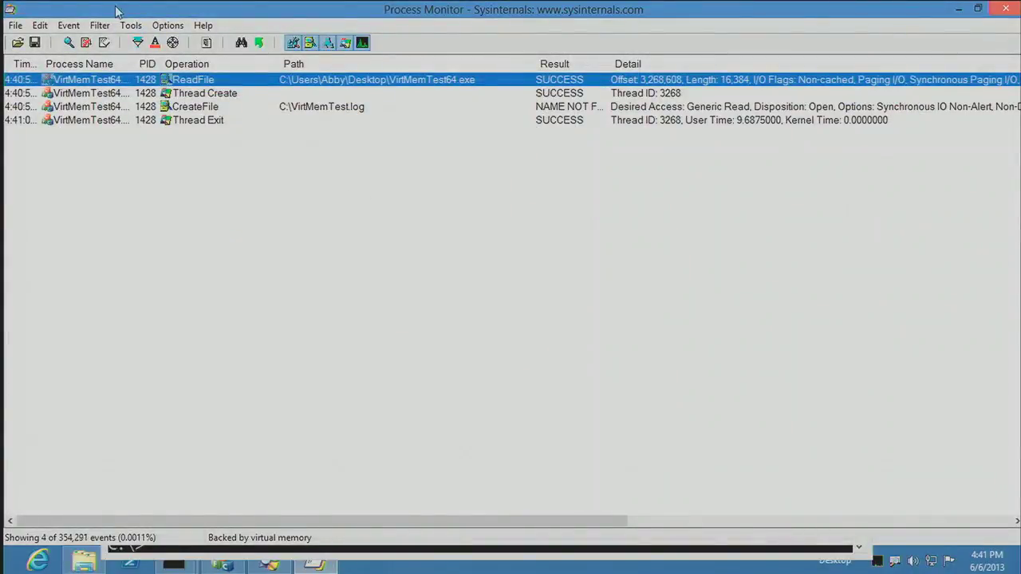
# - Add procdump64.exe to the displayed events by including it from the maximized Process Tree
pyautogui.click(206, 42)
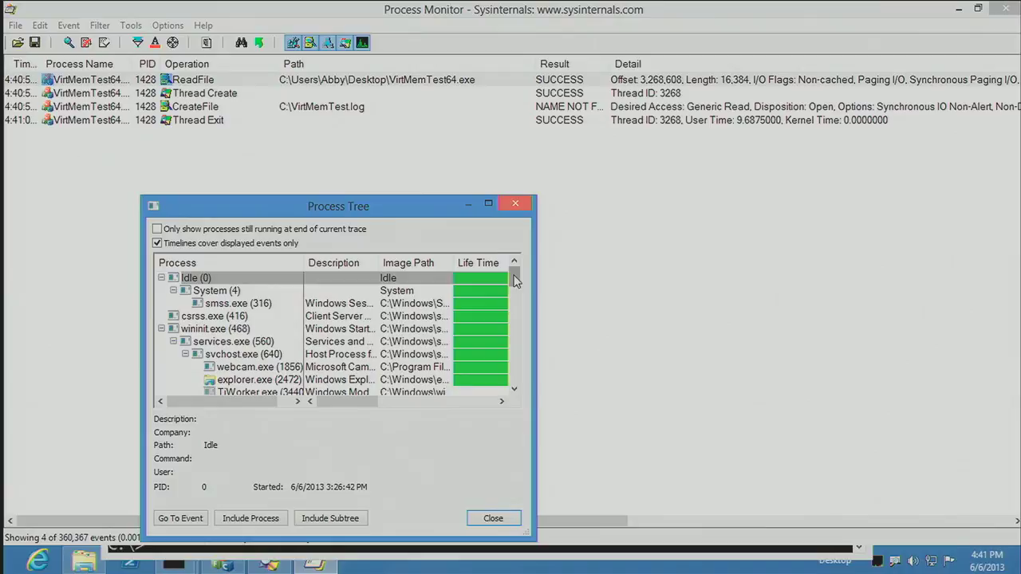
pyautogui.click(489, 203)
pyautogui.moveTo(1010, 159); pyautogui.dragTo(1016, 316)
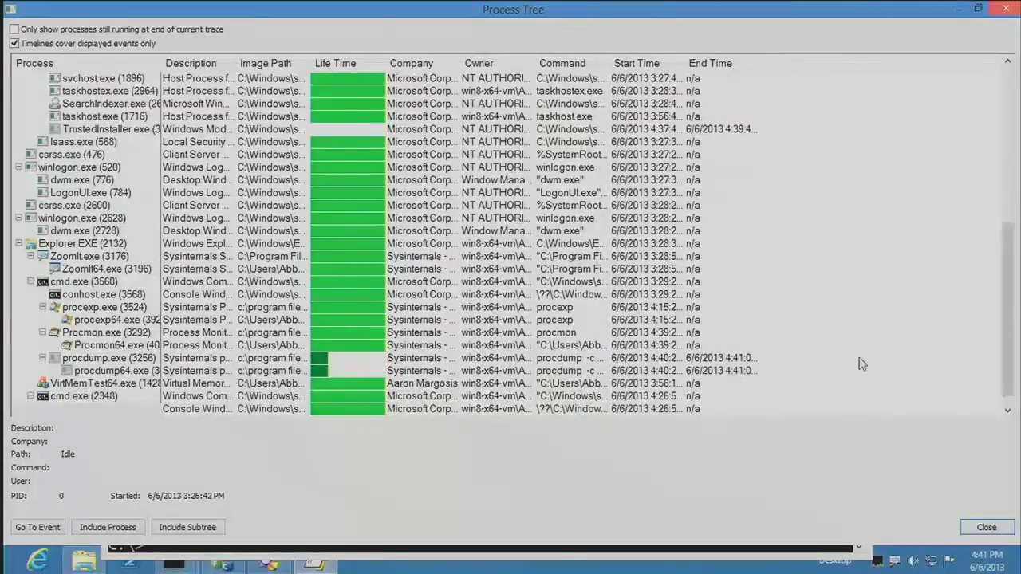
pyautogui.click(137, 371)
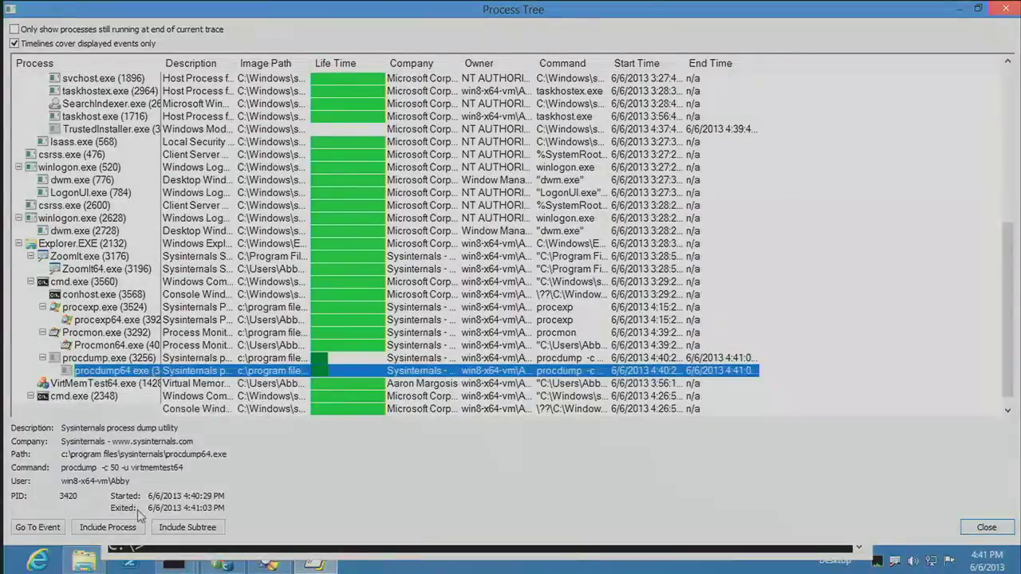
pyautogui.click(120, 528)
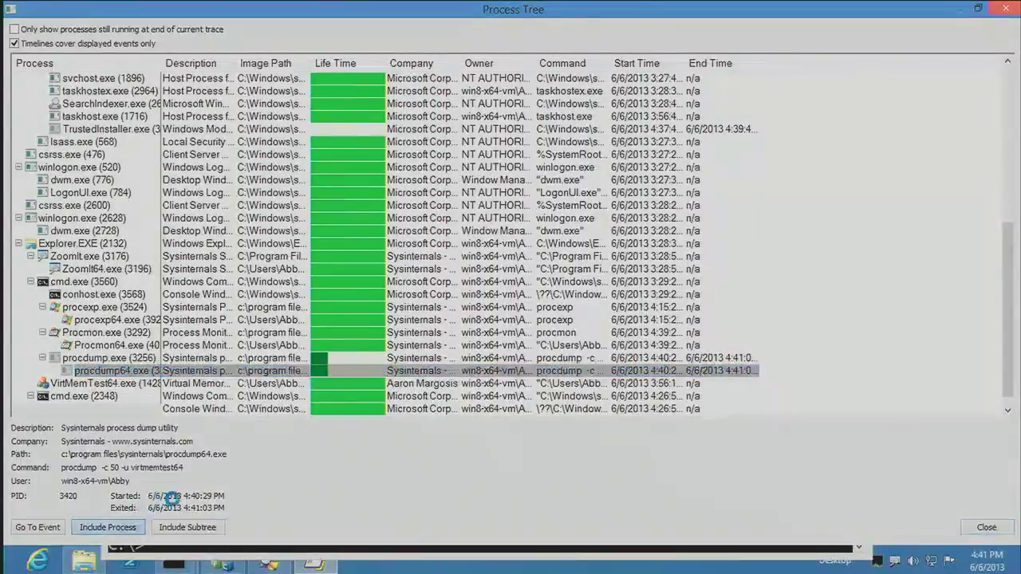
pyautogui.click(985, 528)
# - Magnify procdump64.exe's Debug Output Profiling events and outline their CPU output lines with a red rectangle
pyautogui.scroll(3, 460, 273)
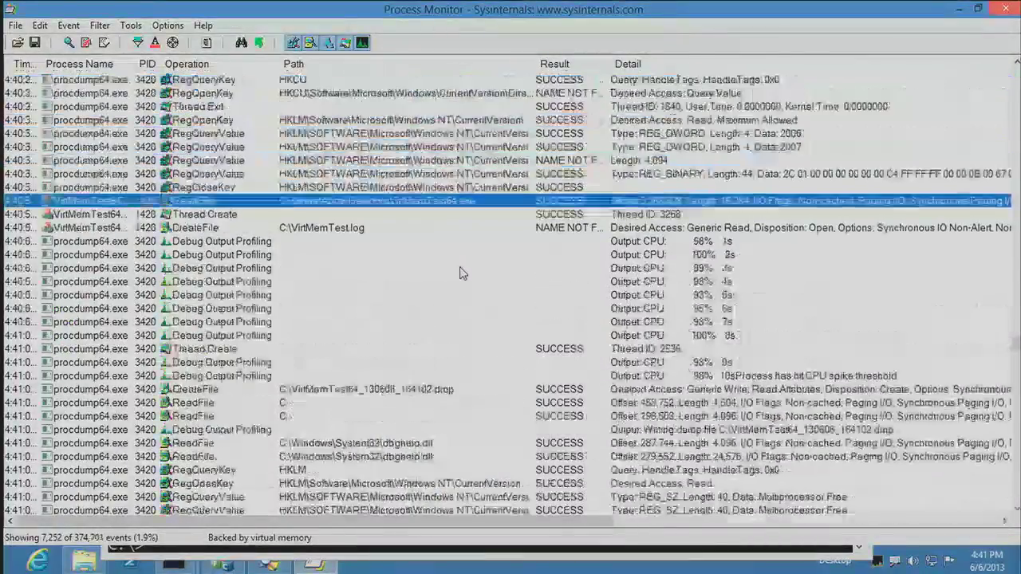
pyautogui.scroll(2, 459, 279)
pyautogui.scroll(-1, 467, 298)
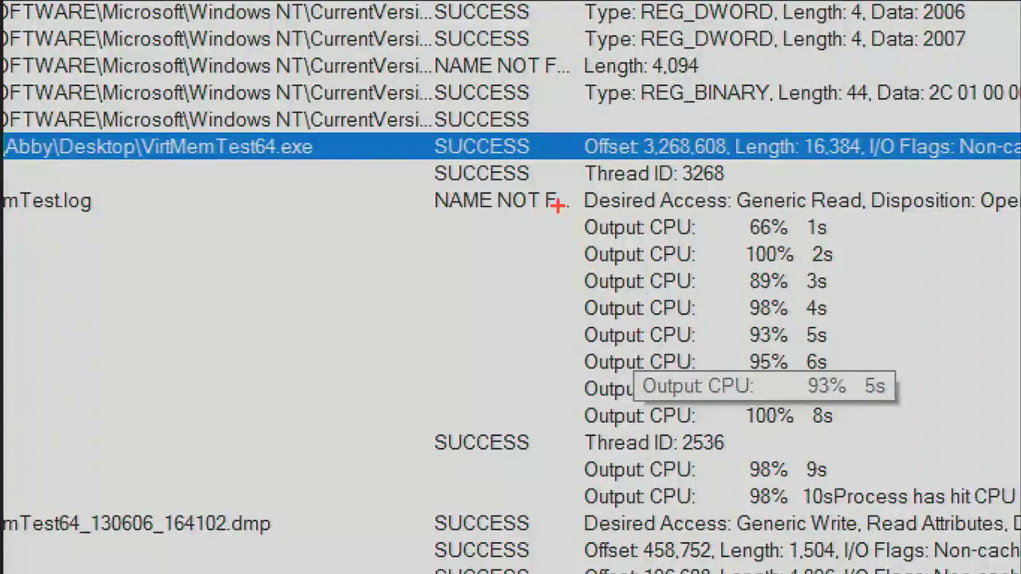
pyautogui.moveTo(557, 205)
pyautogui.mouseDown()
pyautogui.moveTo(888, 394)
pyautogui.moveTo(907, 432)
pyautogui.mouseUp()
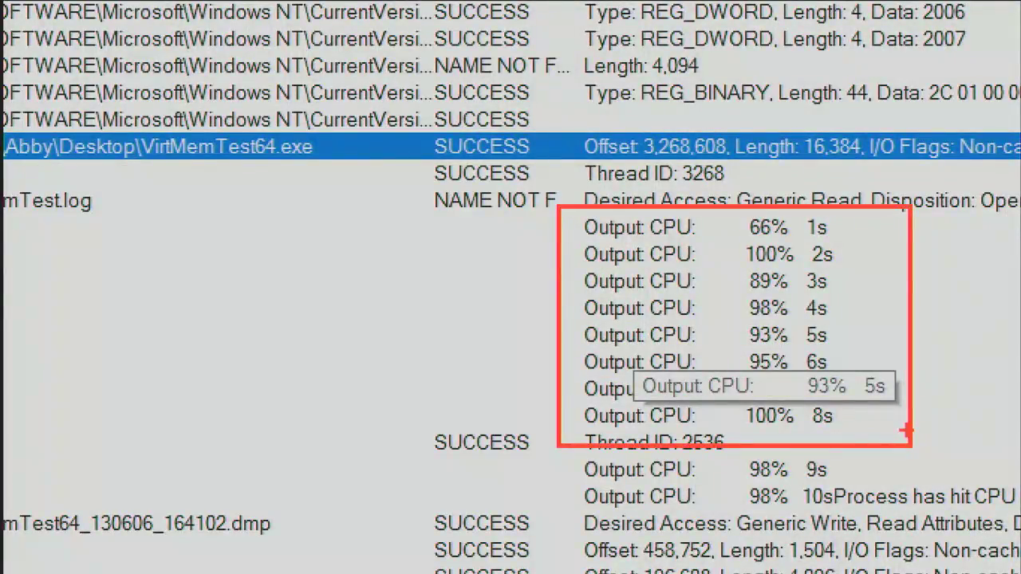
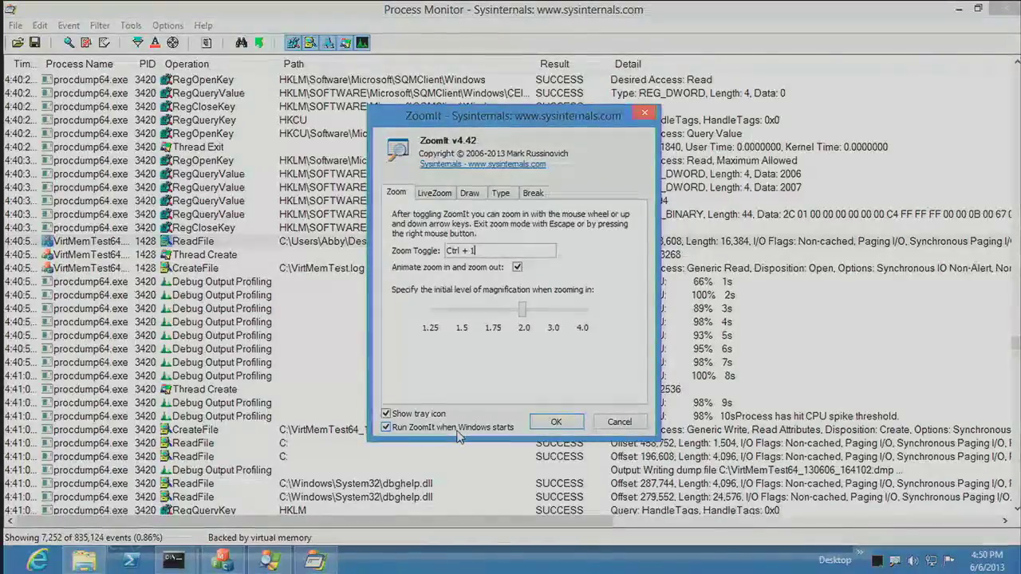
# - Accept the ZoomIt options and clear the administrator command prompt's output with cls
pyautogui.press('Return')
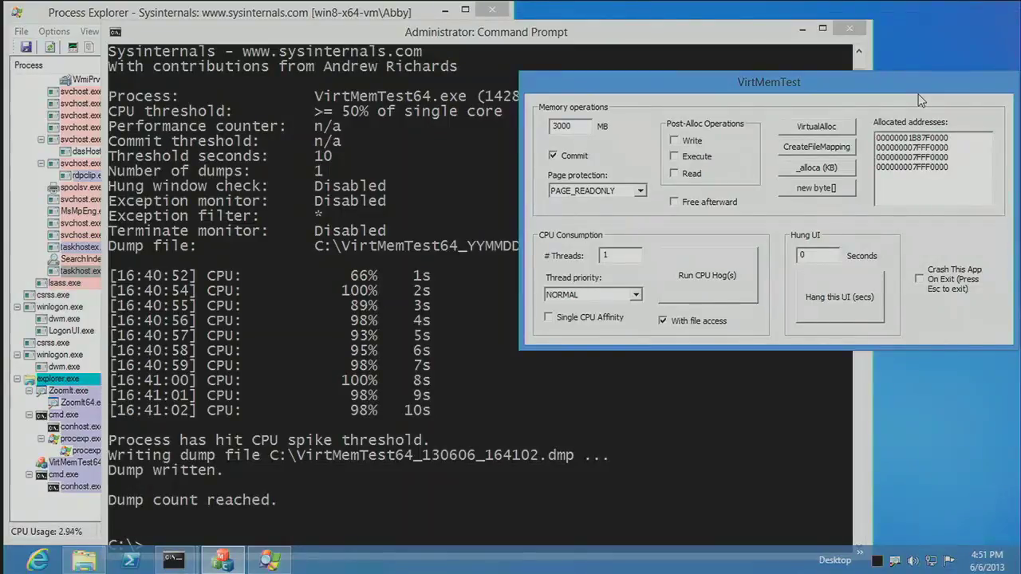
pyautogui.click(745, 40)
pyautogui.write('cls')
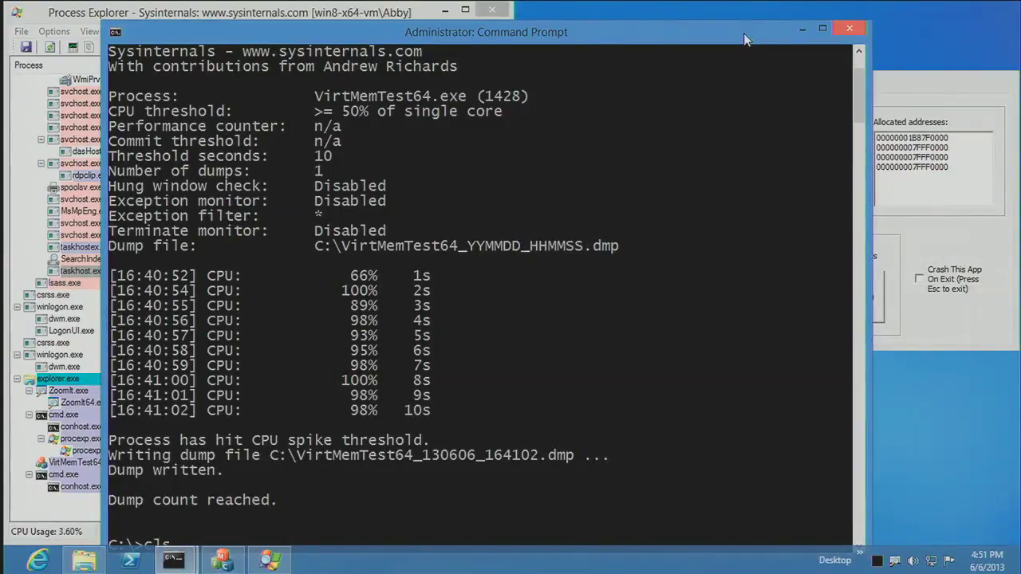
pyautogui.press('Return')
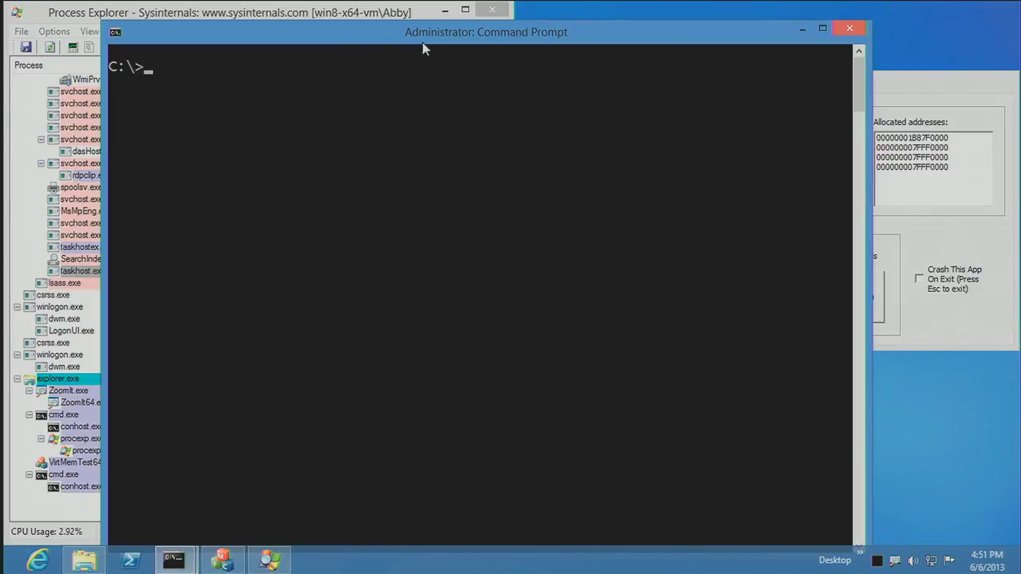
# - Change to the Program Files directory and report its disk usage with du ., agreeing to the Du license terms
pyautogui.write('cd "P')
pyautogui.press('Tab')
pyautogui.press('Tab')
pyautogui.press('Return')
pyautogui.write('du .')
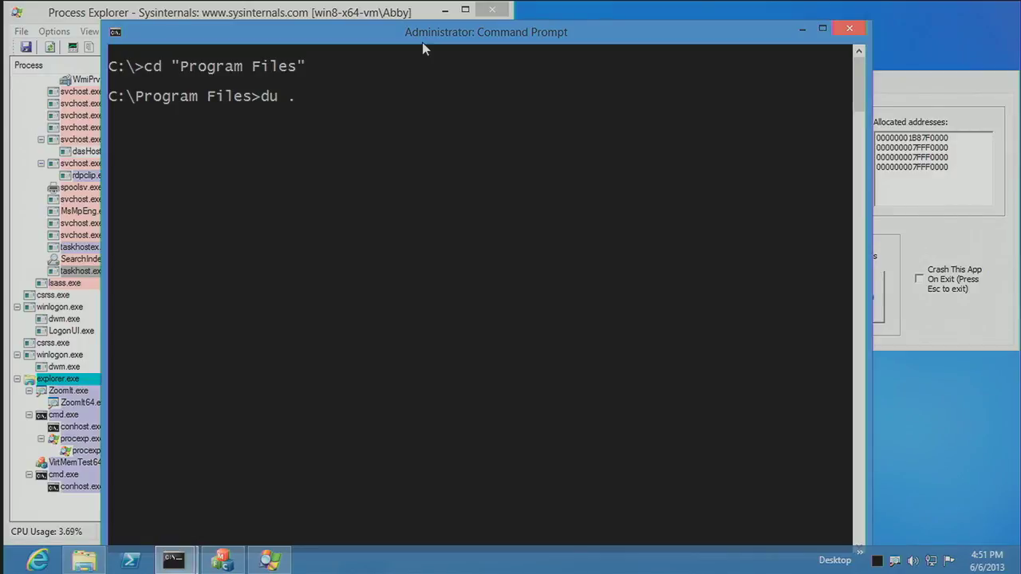
pyautogui.press('Return')
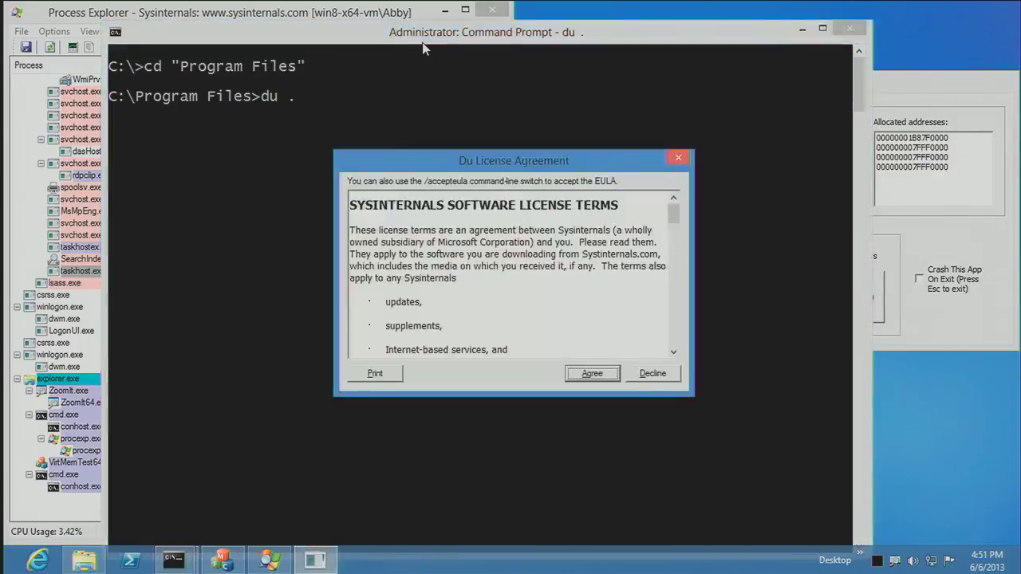
pyautogui.press('Return')
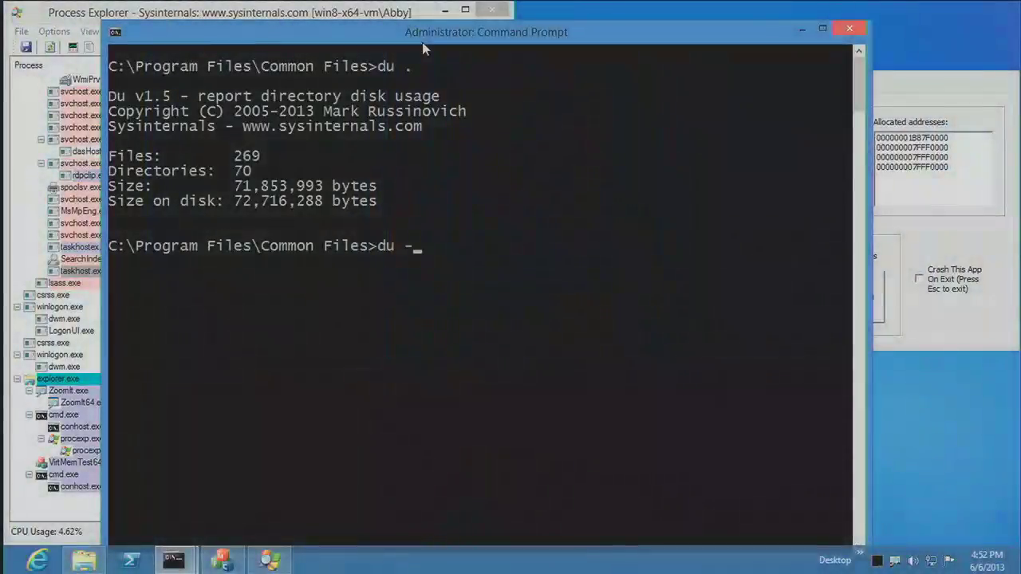
# - List the disk usage of each subdirectory under Common Files with du -v and review the output from its start
pyautogui.write('v')
pyautogui.press('Return')
pyautogui.scroll(20, 216, 185)
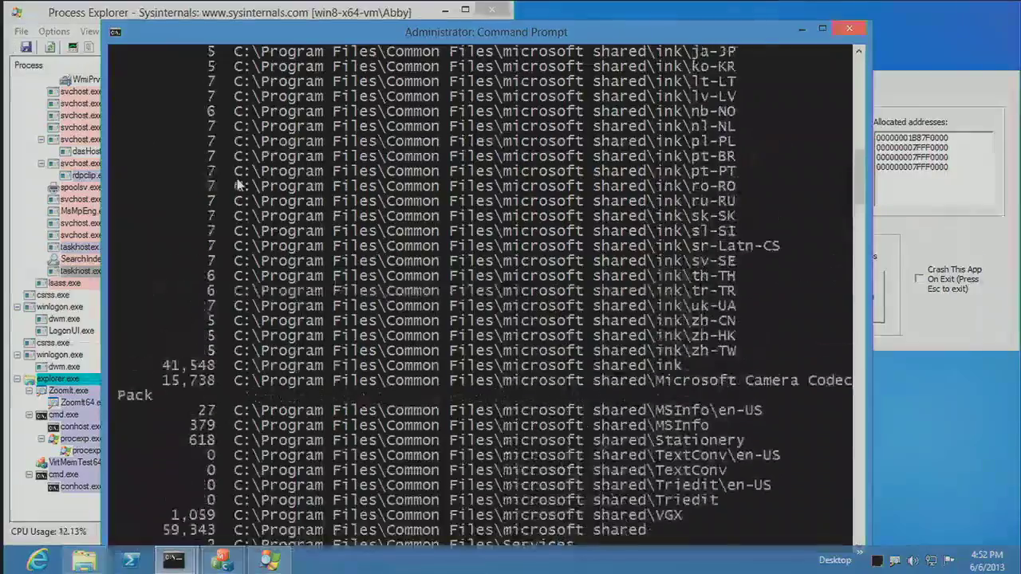
pyautogui.scroll(3, 238, 188)
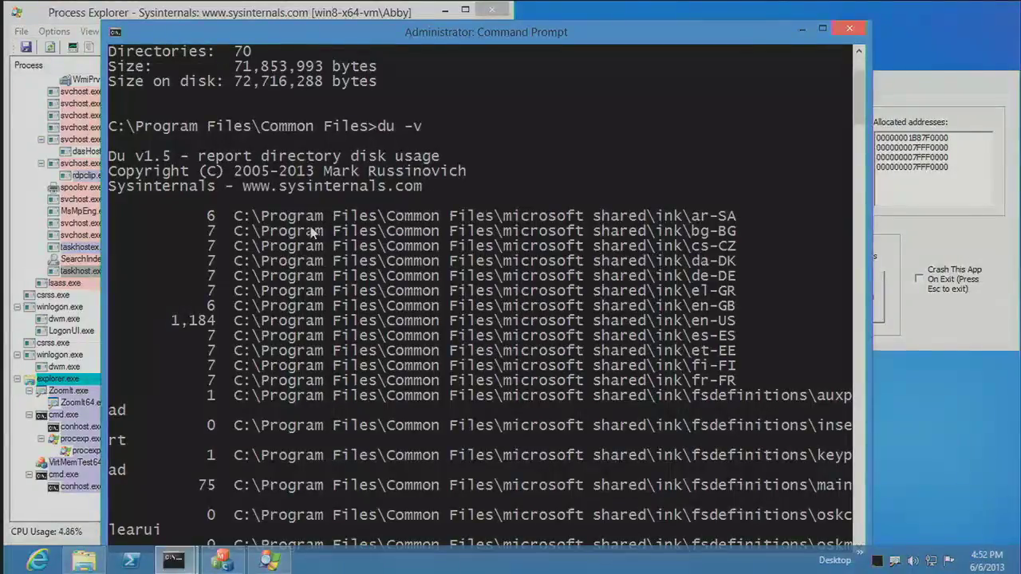
# - Look over the start of the du -v listing and clear the prompt's output with cls
pyautogui.scroll(-1, 313, 235)
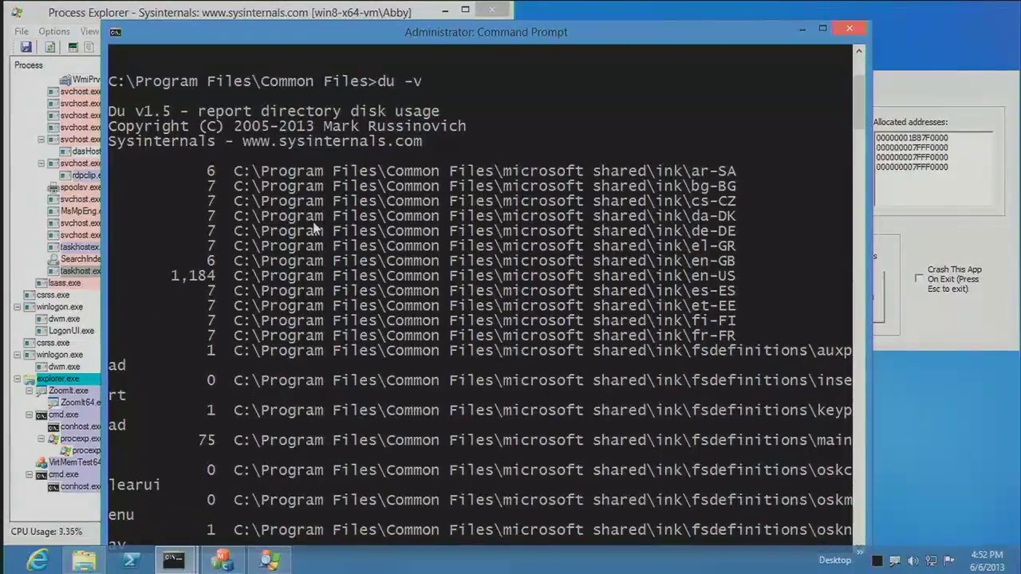
pyautogui.write('cls')
pyautogui.press('Return')
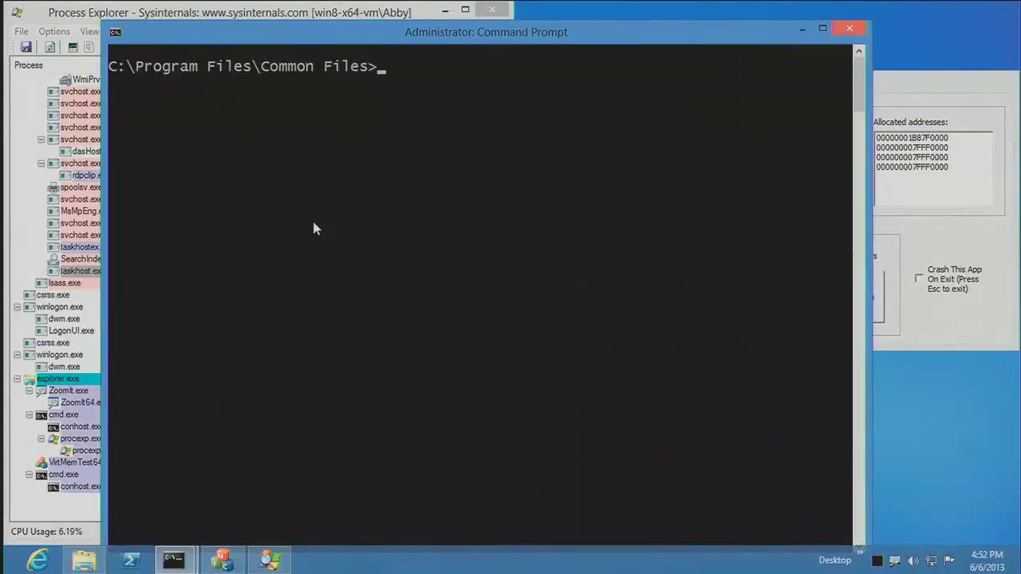
# - Report the Common Files subdirectory usage as comma-separated values with du -c -v . and review the output from its header row
pyautogui.moveTo(431, 41); pyautogui.dragTo(424, 30)
pyautogui.write('du -c ')
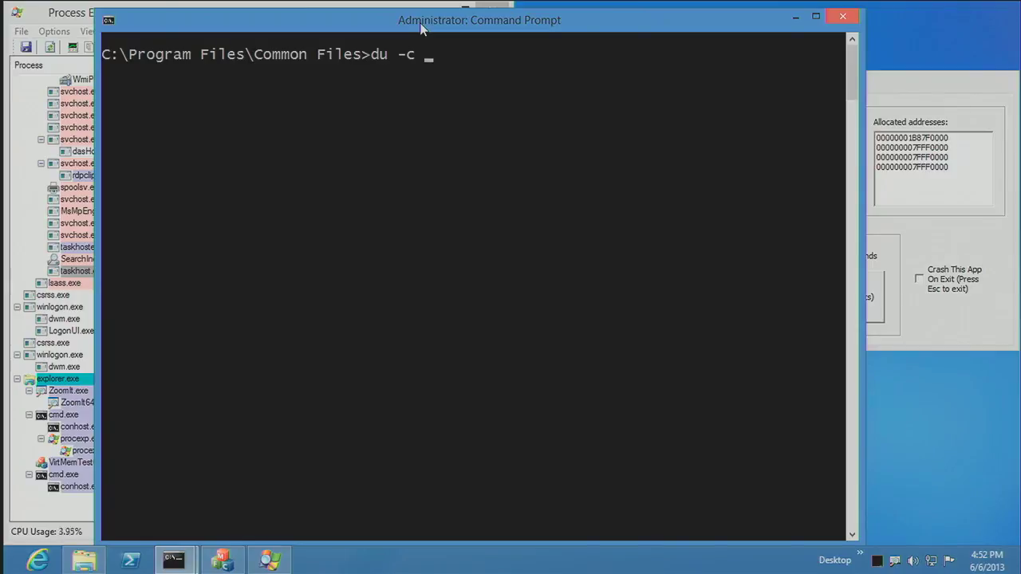
pyautogui.write('.')
pyautogui.press('BackSpace')
pyautogui.write('-v .')
pyautogui.press('Return')
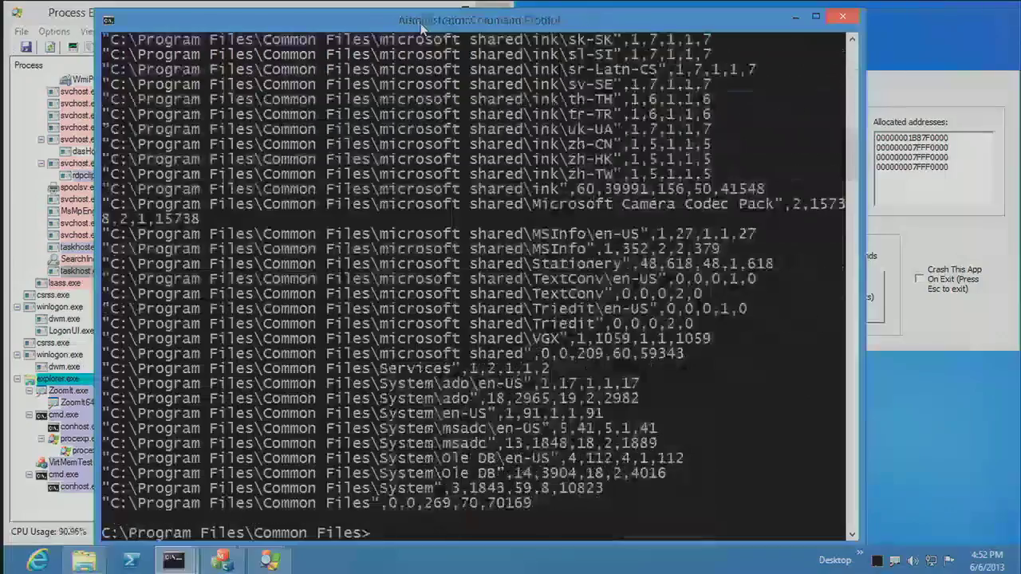
pyautogui.scroll(16, 459, 200)
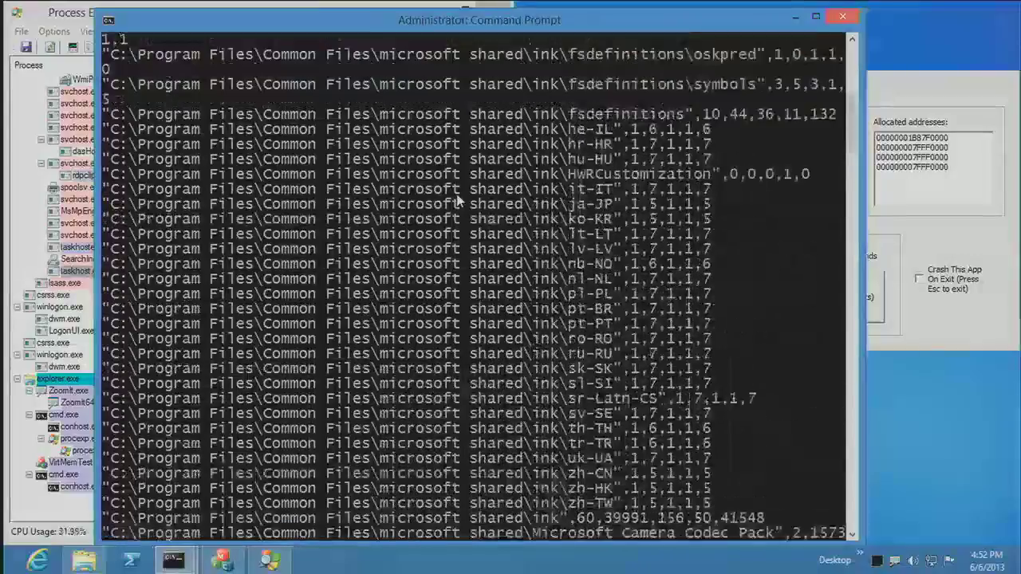
pyautogui.scroll(1, 458, 199)
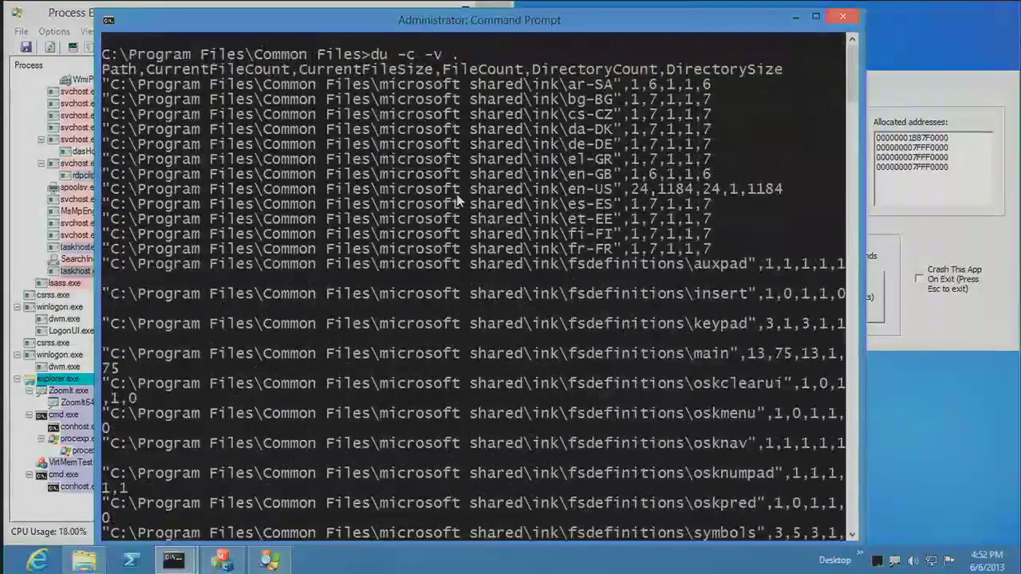
# - Clear the output with cls and produce the per-directory report in tab-delimited form with du -ct -v
pyautogui.write('cls')
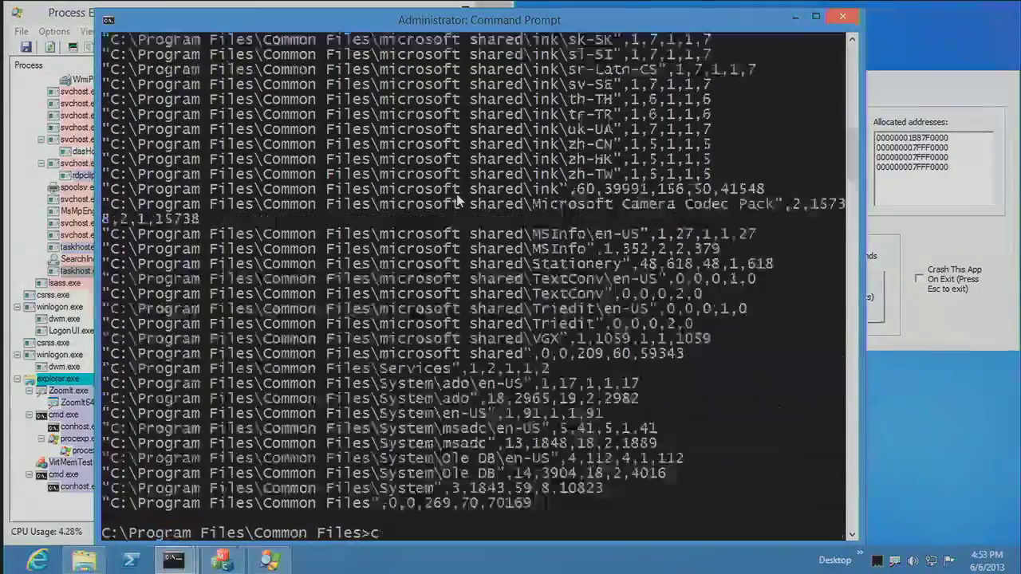
pyautogui.press('Return')
pyautogui.press('Up')
pyautogui.press('Up')
pyautogui.press('Left')
pyautogui.press('Left')
pyautogui.press('Left')
pyautogui.press('Left')
pyautogui.press('Left')
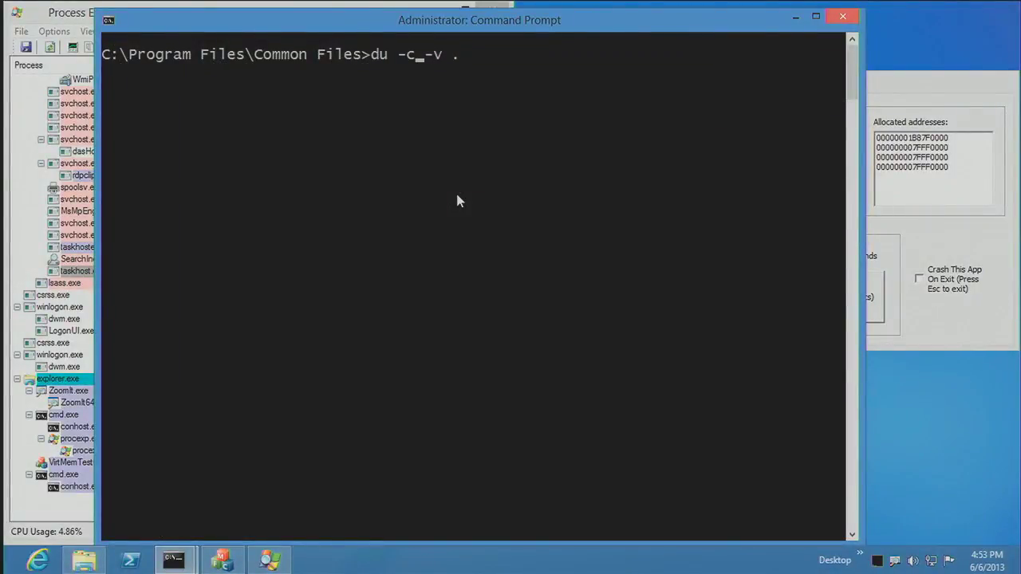
pyautogui.write('t')
pyautogui.press('Return')
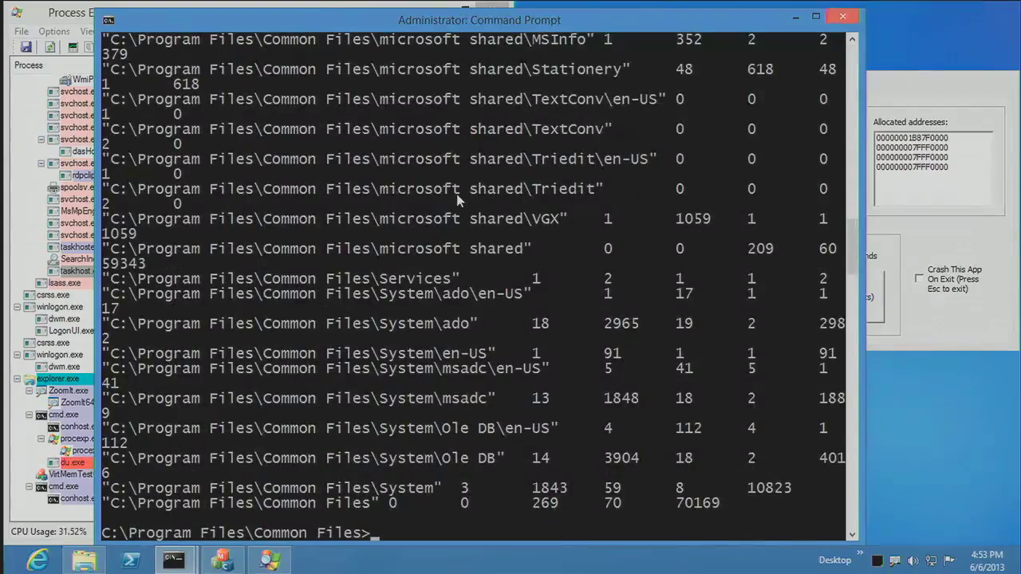
# - Clear the output with cls and send the tab-delimited report to the clipboard with du -ct -v . | clip
pyautogui.write('du -ct -v .')
pyautogui.press('Escape')
pyautogui.write('cls')
pyautogui.press('Return')
pyautogui.press('Up')
pyautogui.press('Up')
pyautogui.write('|')
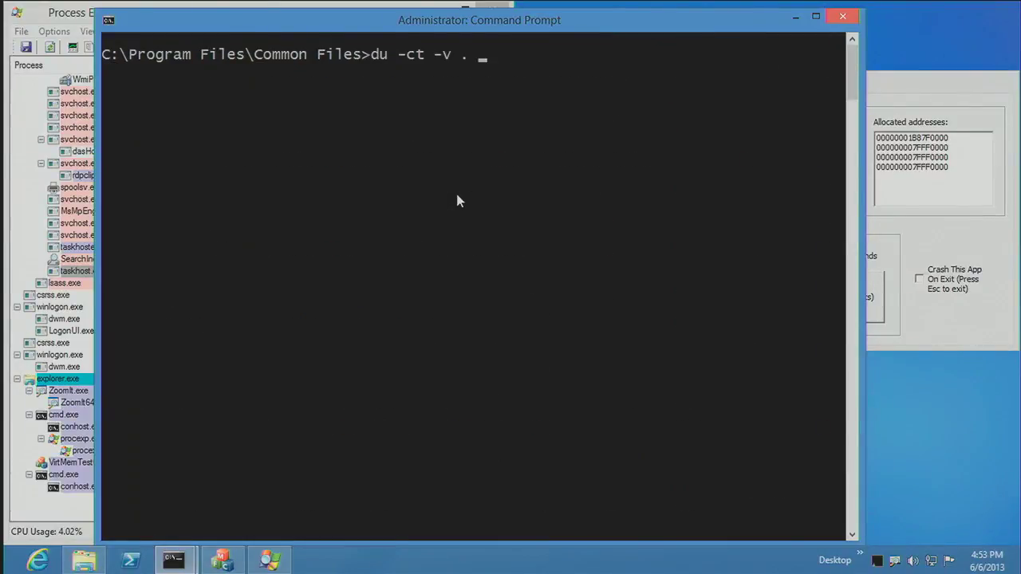
pyautogui.write(' clip')
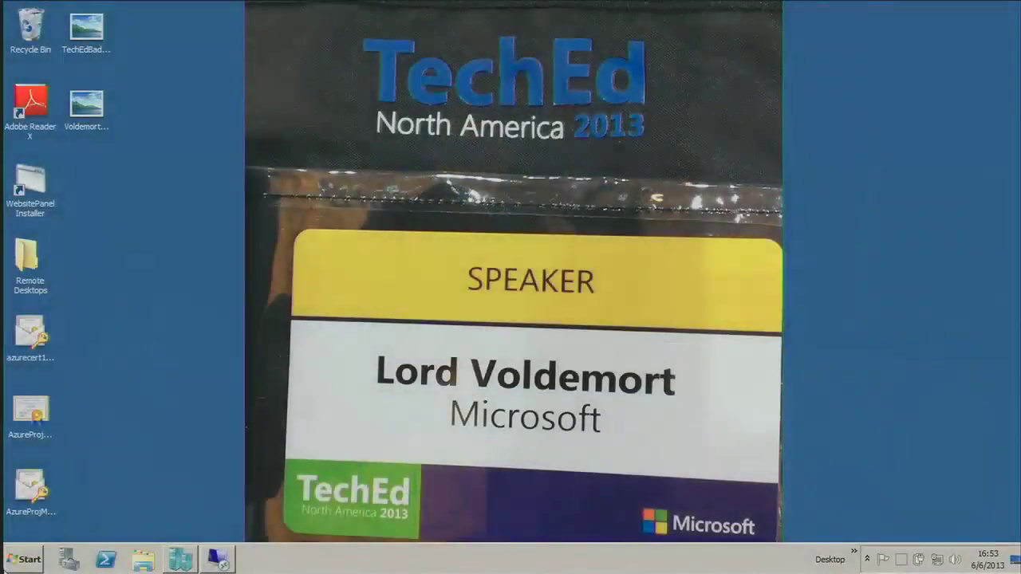
# - Open Microsoft Excel 2010 on the local desktop and paste the copied Du report into the blank workbook at cell A1
pyautogui.click(26, 559)
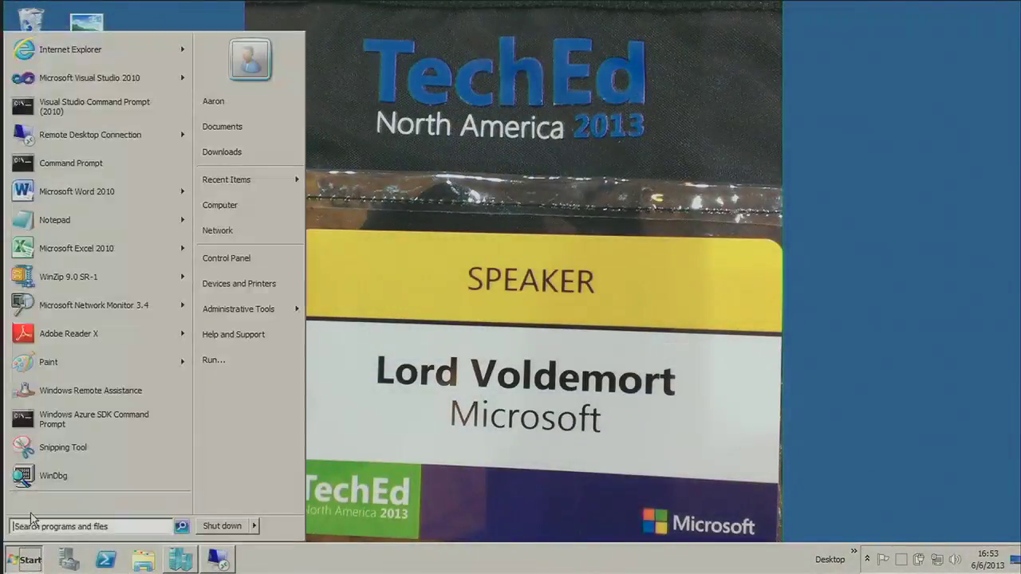
pyautogui.click(56, 254)
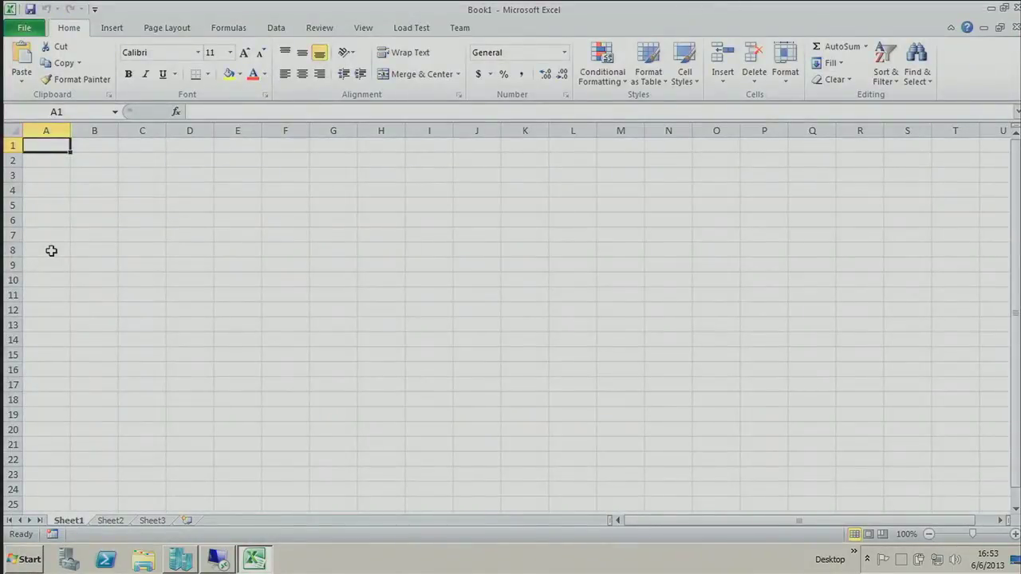
pyautogui.hotkey('ctrl', 'v')
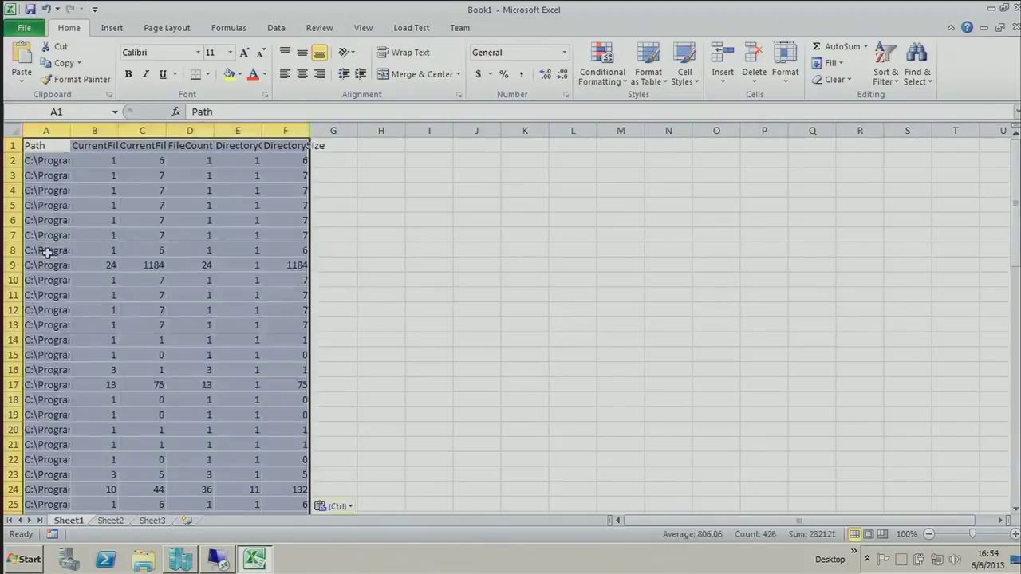
# - Add filters to the pasted report's header row and auto-fit all column widths to their contents
pyautogui.click(894, 76)
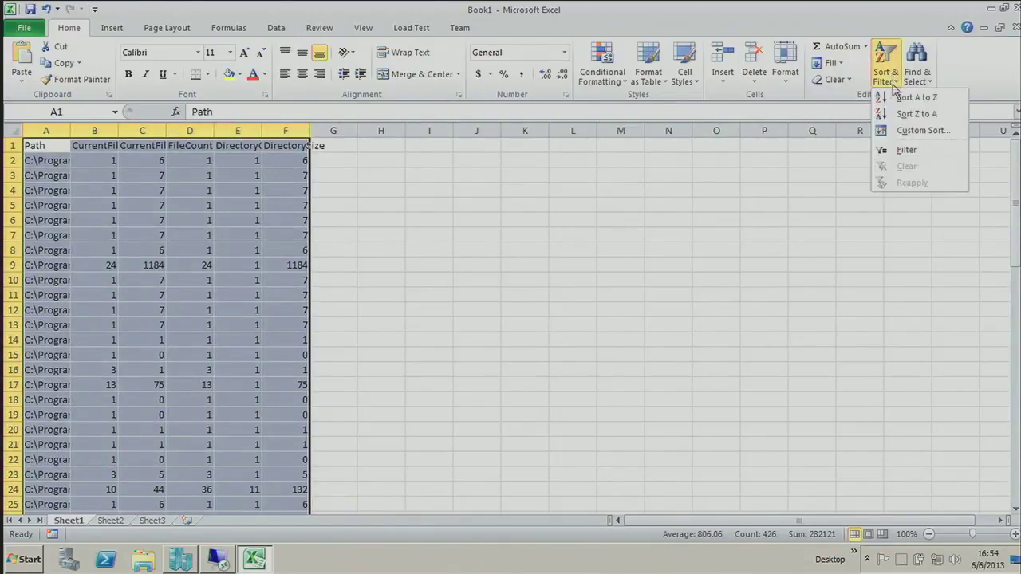
pyautogui.click(906, 150)
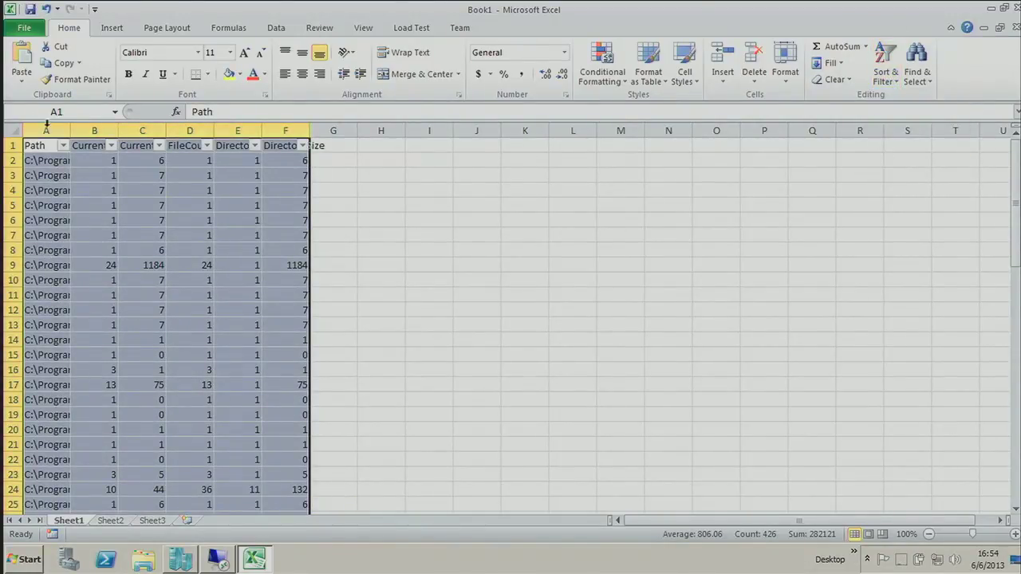
pyautogui.click(7, 129)
pyautogui.doubleClick(68, 131)
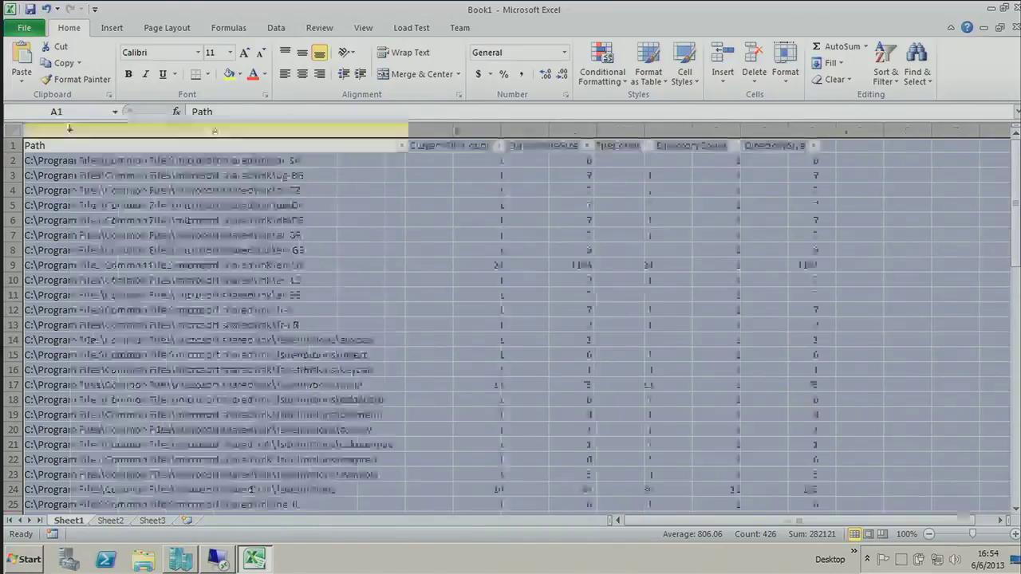
pyautogui.click(393, 170)
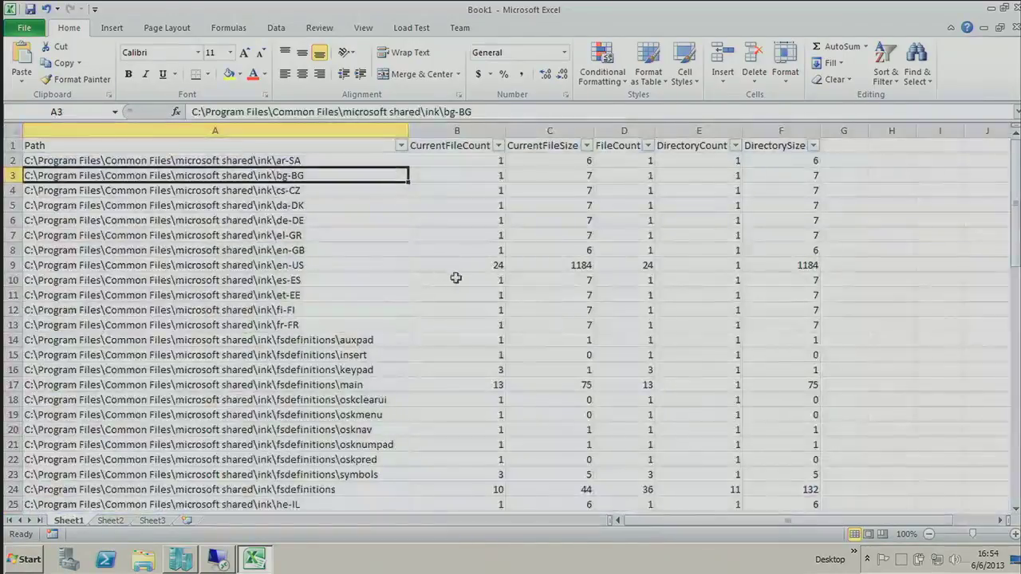
# - Examine the report's rows and its DirectorySize, DirectoryCount, CurrentFileCount, CurrentFileSize and FileCount columns
pyautogui.scroll(-7, 451, 287)
pyautogui.scroll(-4, 451, 295)
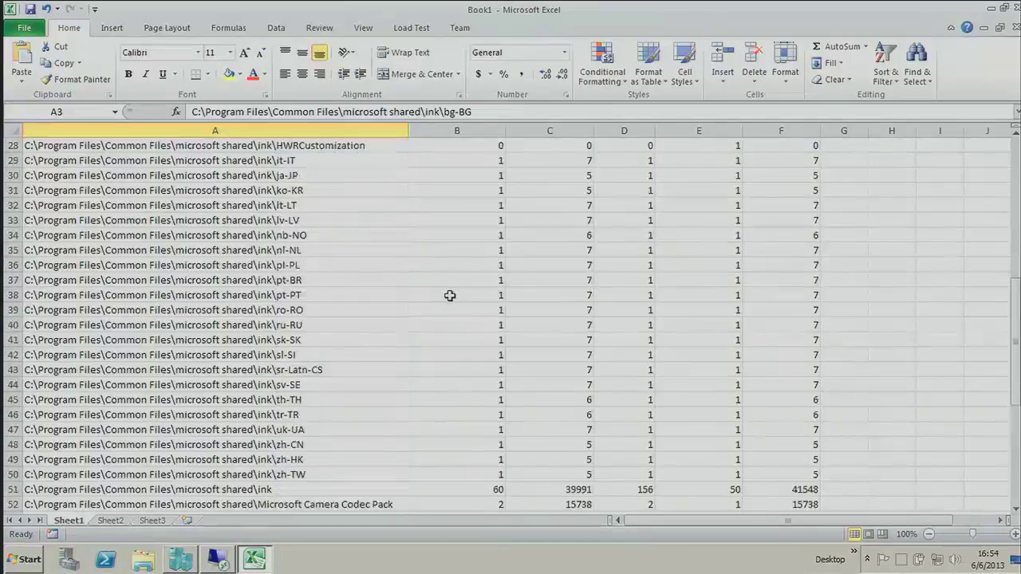
pyautogui.scroll(11, 450, 303)
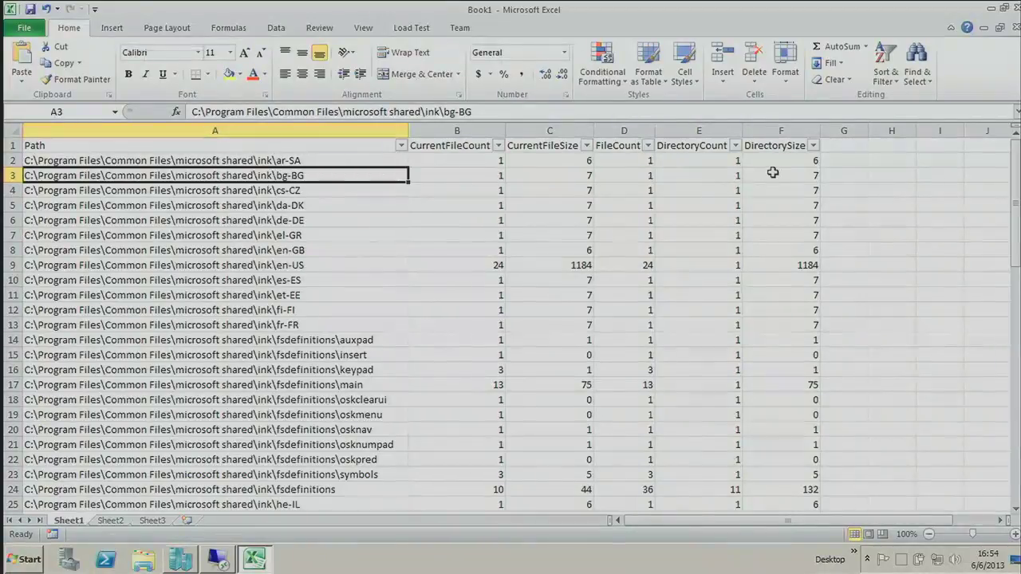
pyautogui.click(778, 129)
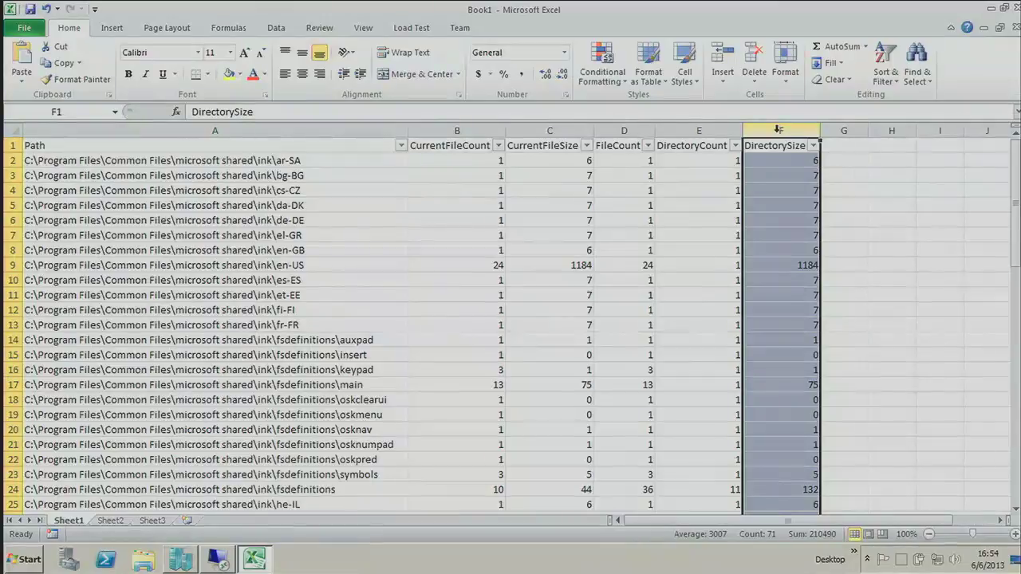
pyautogui.click(701, 130)
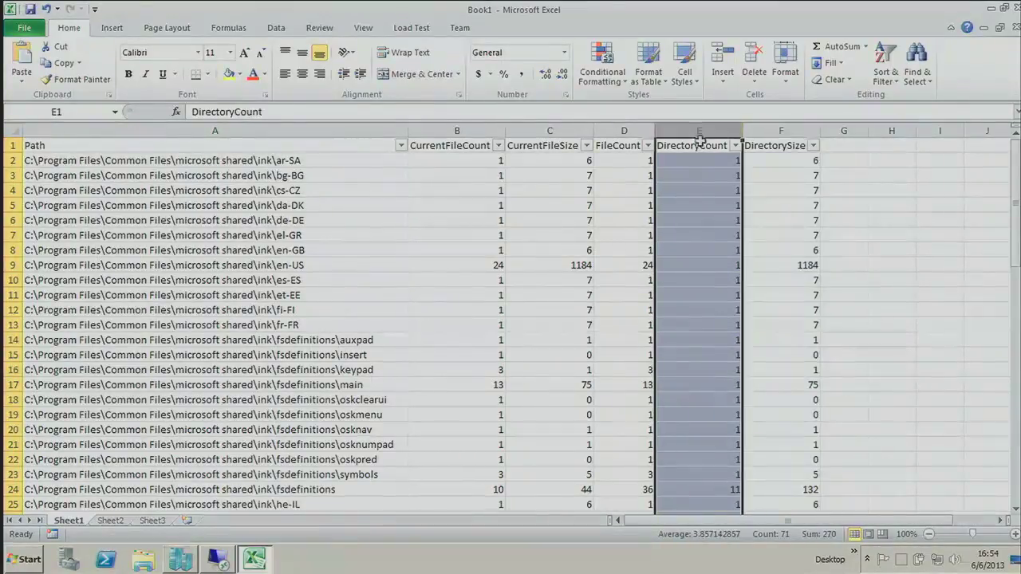
pyautogui.click(456, 130)
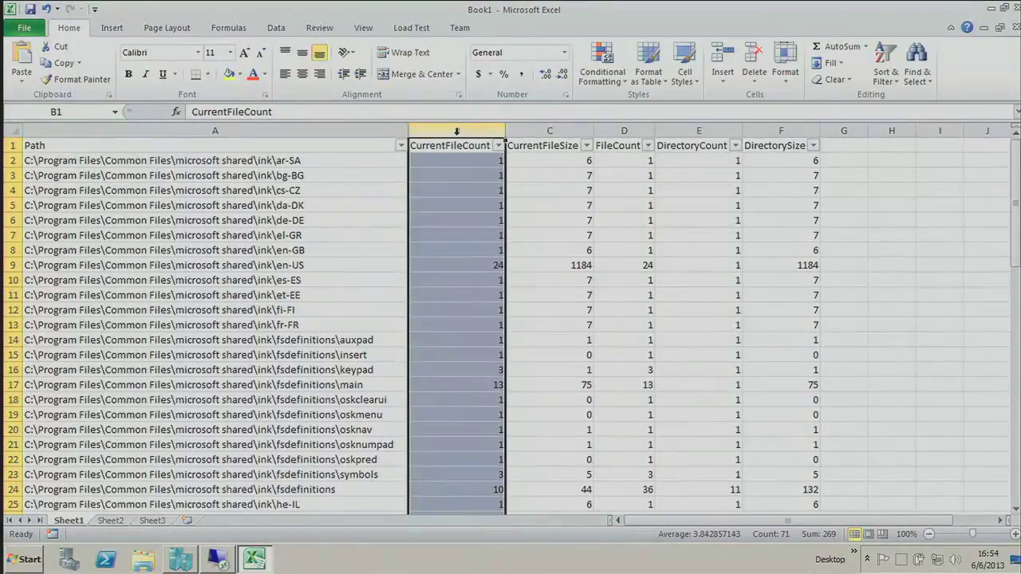
pyautogui.click(550, 130)
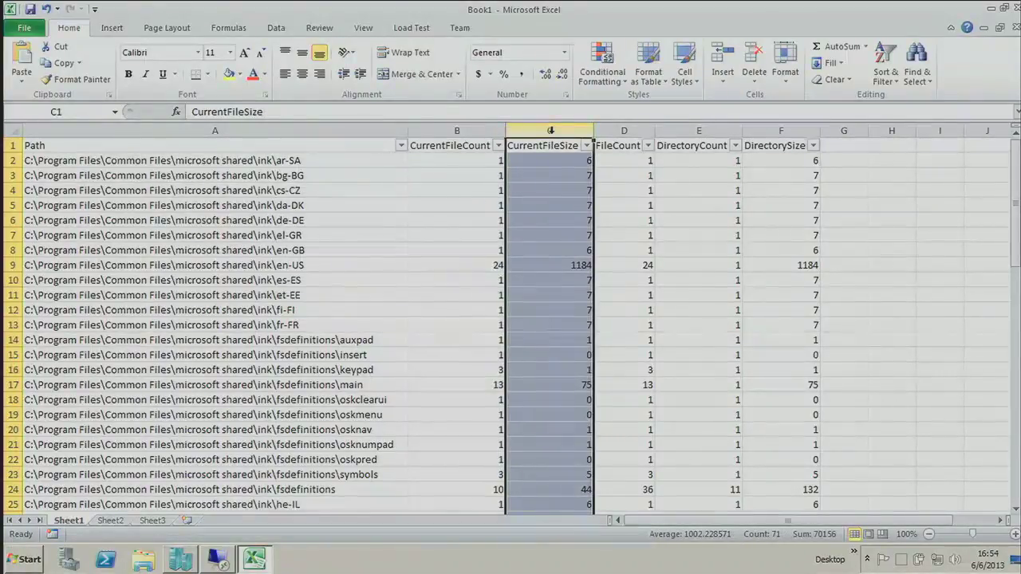
pyautogui.click(611, 129)
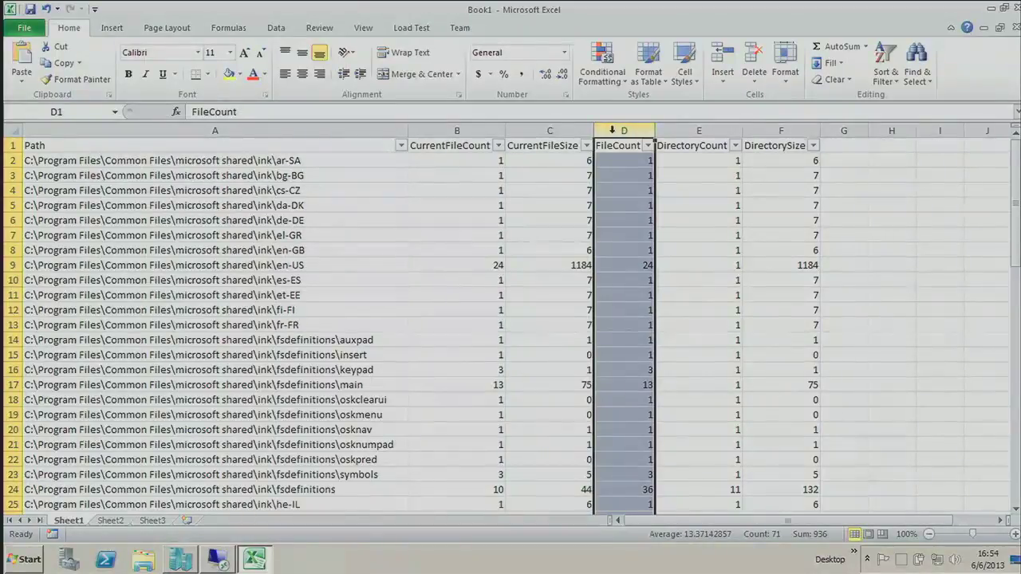